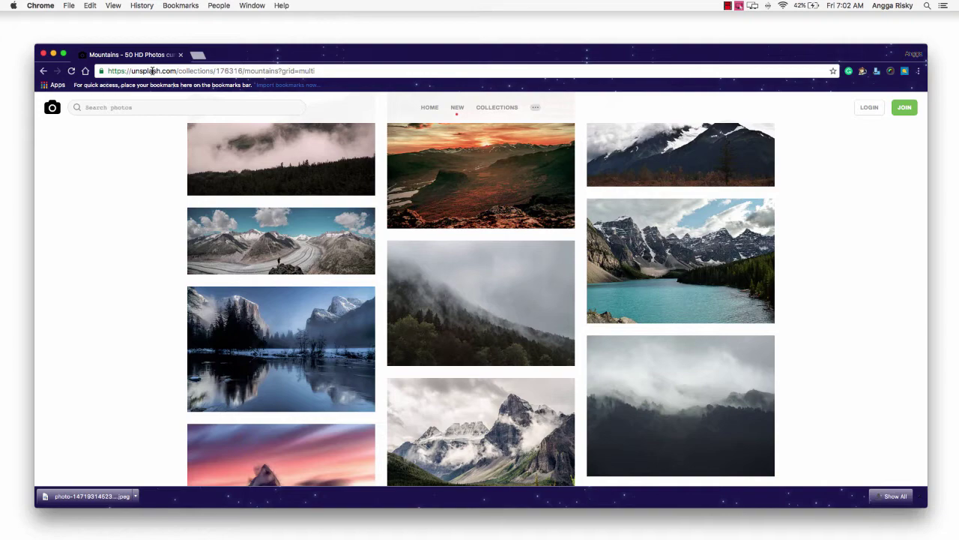
Switch from the browser to Sketch and add an iPhone 7 artboard (375x667 px) to the empty document.
left_click(53, 54)
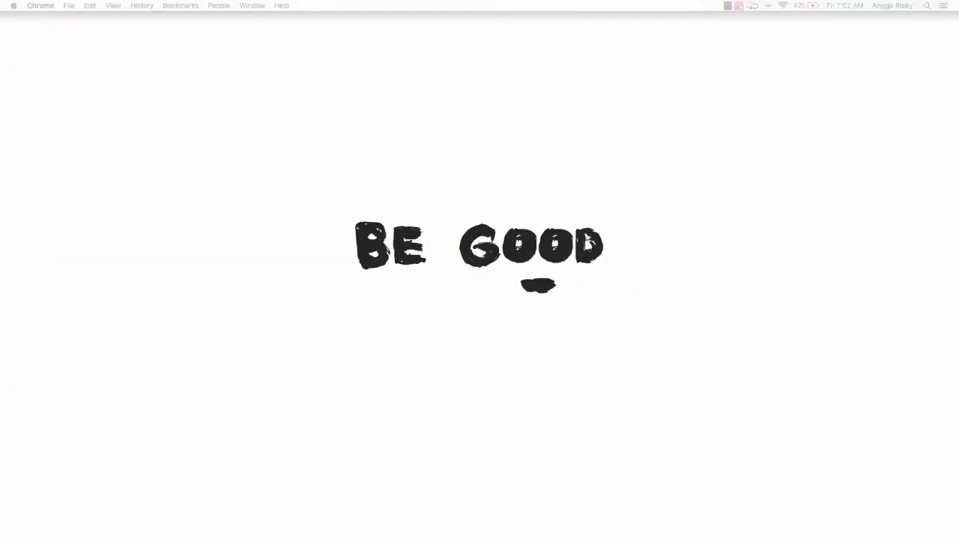
key("super+Tab")
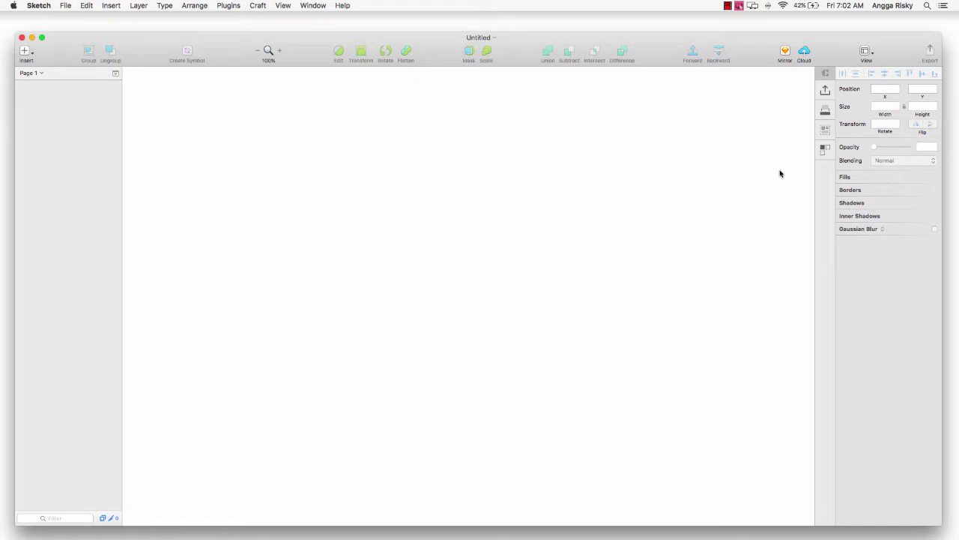
key("a")
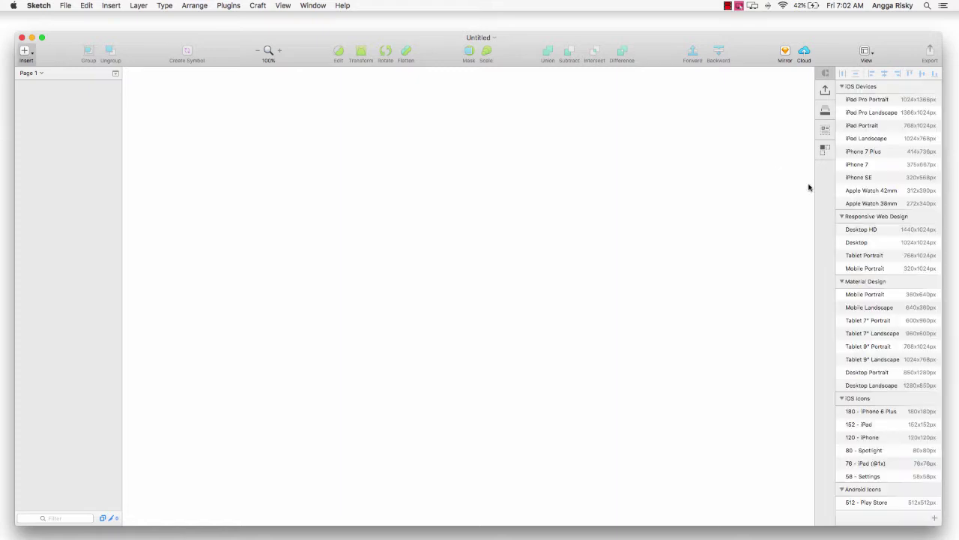
left_click(874, 168)
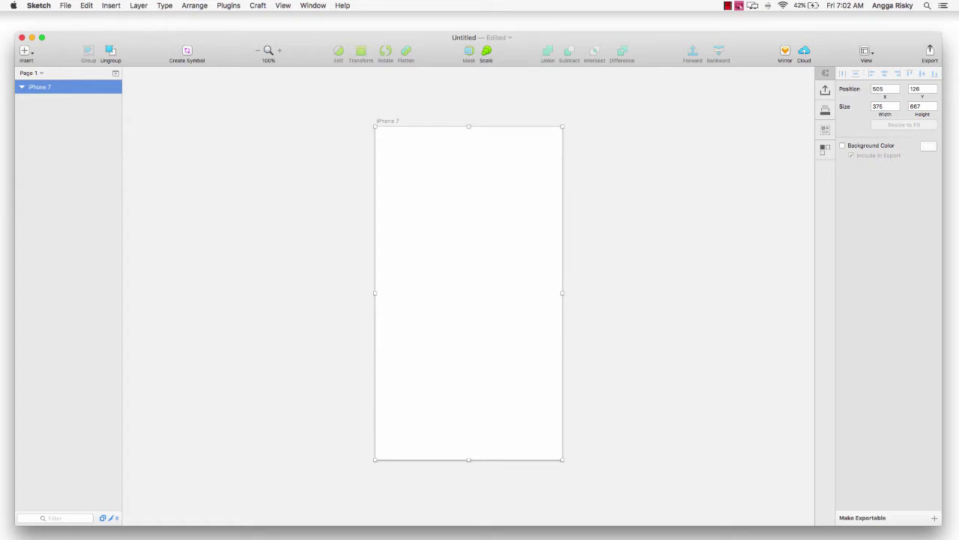
left_click(3, 362)
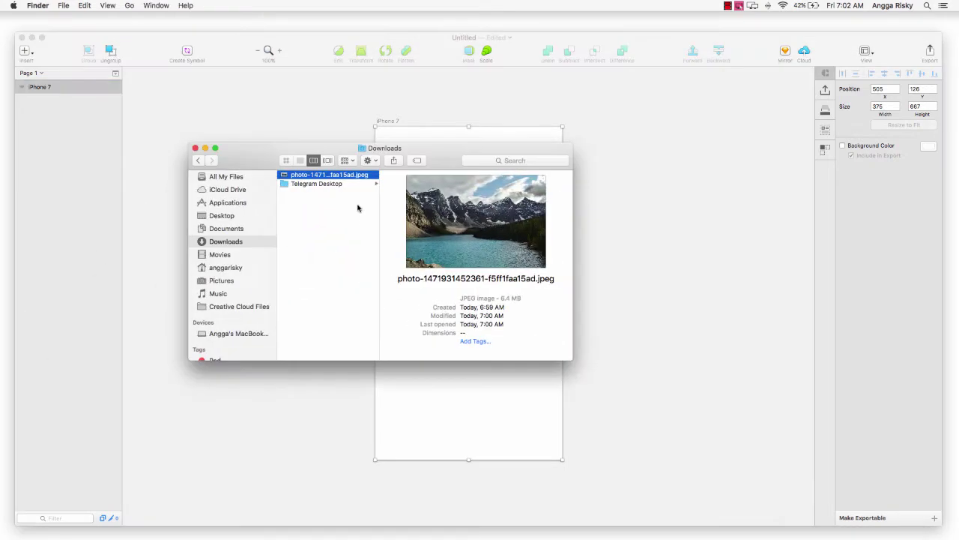
left_click_drag(277, 147, 72, 135)
mouse_move(111, 163)
left_mouse_down()
mouse_move(417, 200)
mouse_move(177, 197)
mouse_move(496, 191)
mouse_move(469, 201)
mouse_move(446, 174)
mouse_move(459, 199)
mouse_move(458, 182)
mouse_move(344, 125)
mouse_move(249, 129)
mouse_move(263, 90)
mouse_move(420, 164)
left_mouse_up()
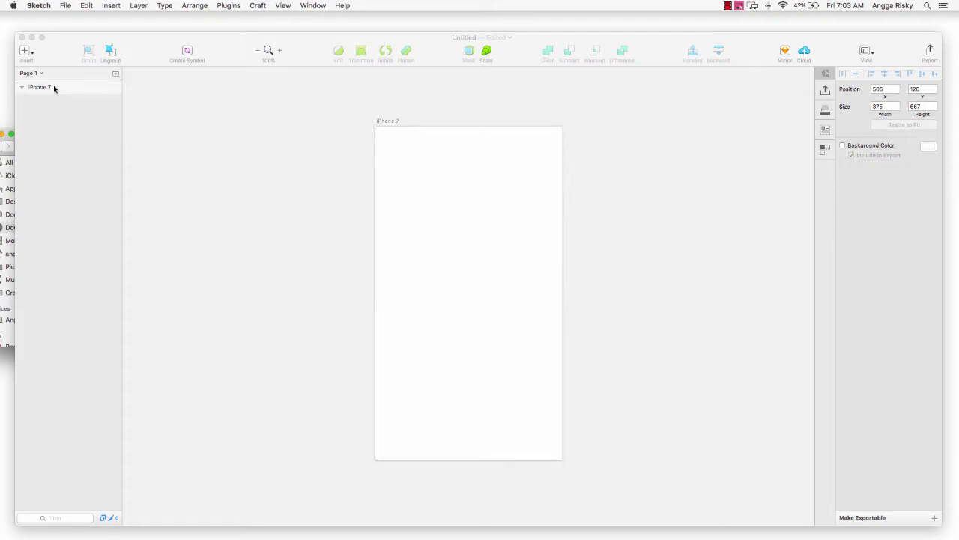
left_click(433, 152)
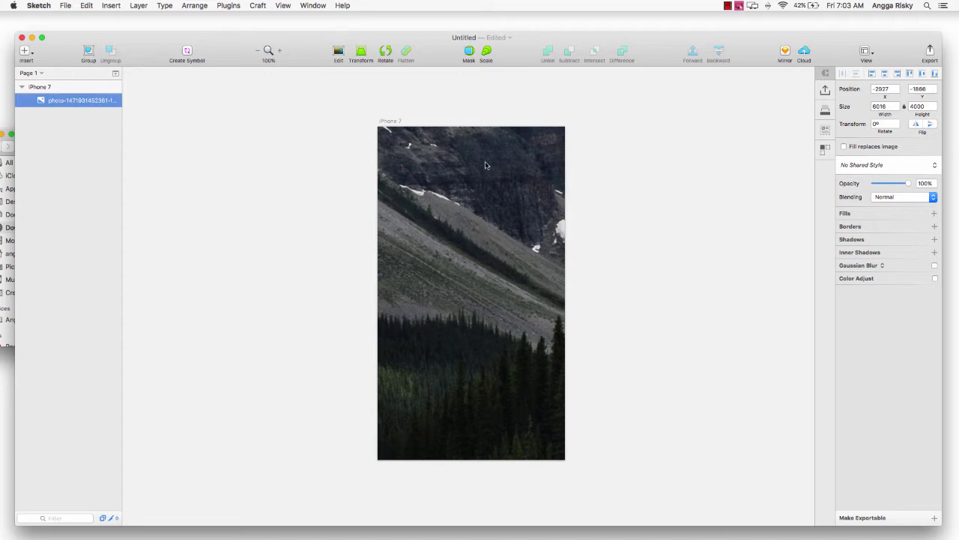
Scale the mountain photo down proportionally to about 1071 x 712 px so it still covers the artboard's height.
key("super+minus")
key("super+minus")
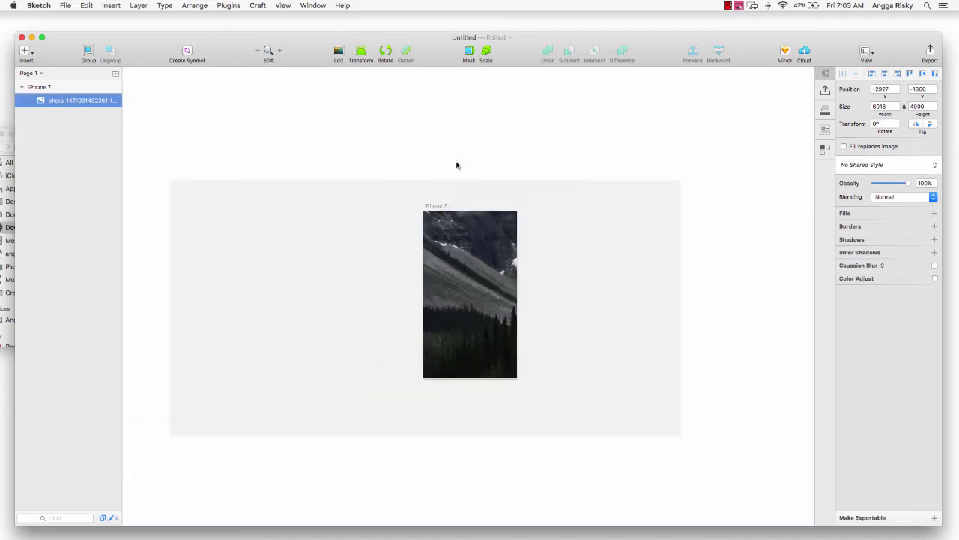
key("super+minus")
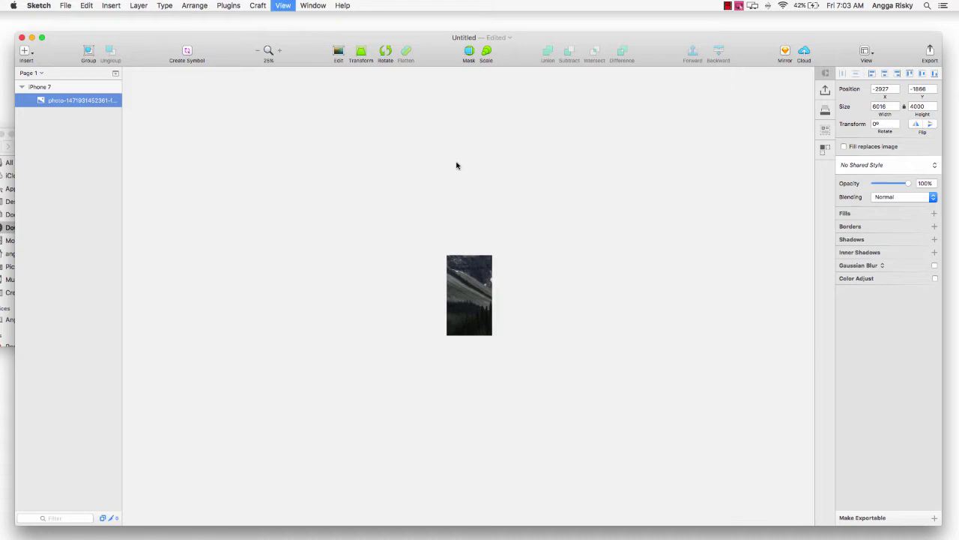
left_click_drag(273, 158, 446, 259)
left_click_drag(650, 408, 519, 322)
key("super+0")
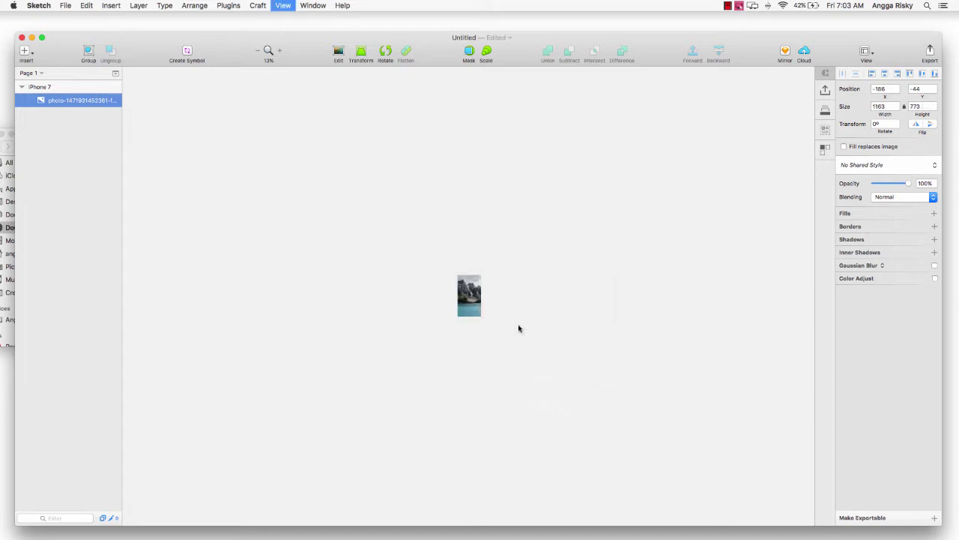
scroll(518, 328, "down", 2)
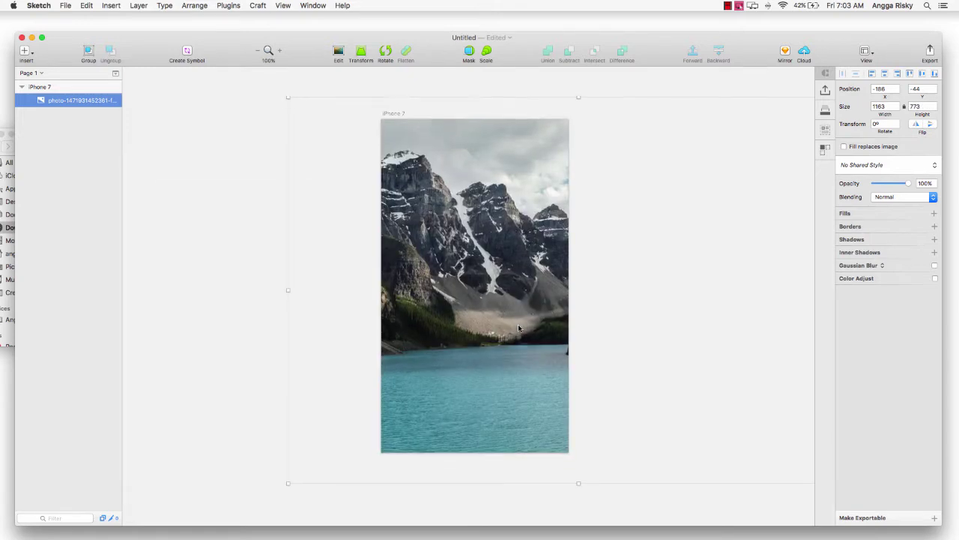
left_click_drag(288, 93, 299, 98)
left_click_drag(298, 475, 328, 454)
key("super+minus")
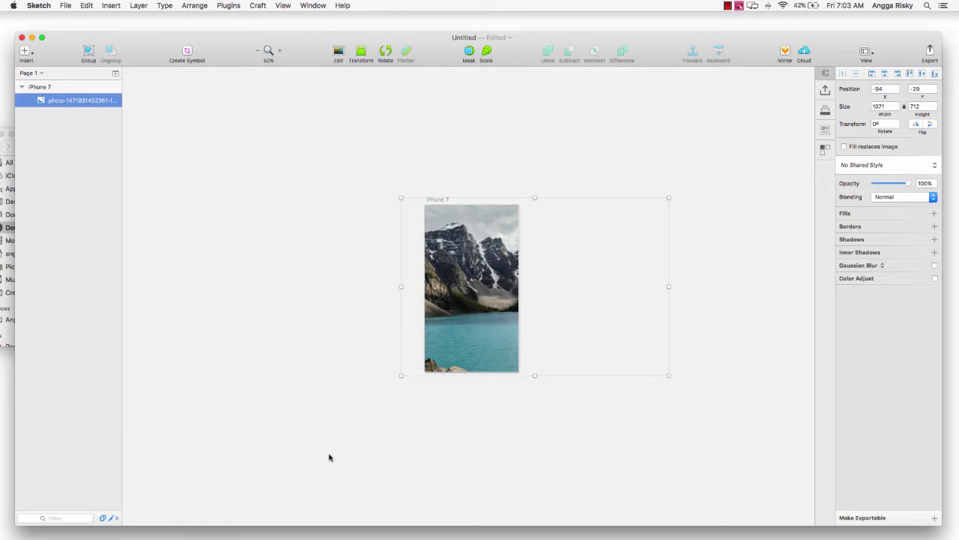
Centre the photo horizontally on the artboard, then shift it right to X -188 to frame the mountain peaks.
left_click(887, 75)
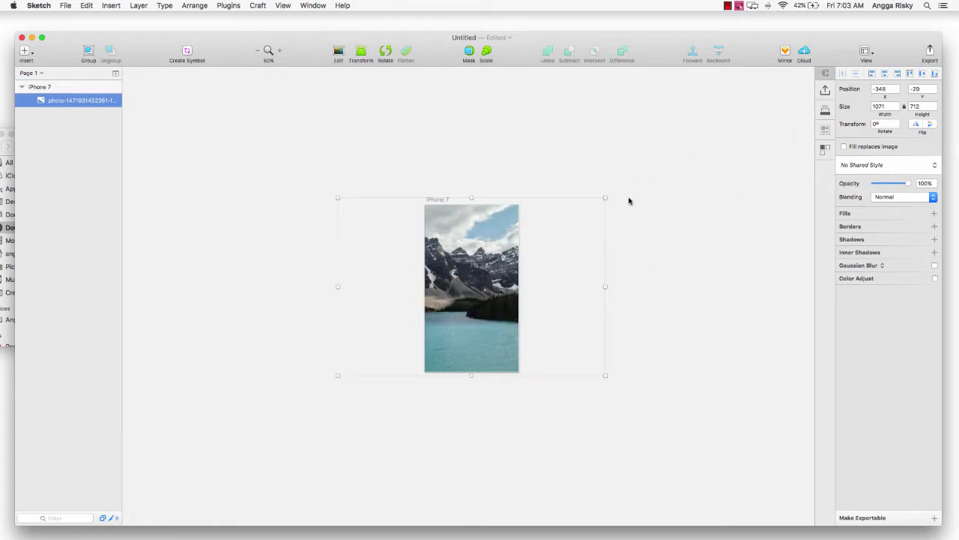
key("super+0")
key("shift+Right")
key("shift+Right")
key("shift+Right")
key("shift+Right")
key("shift+Right")
key("shift+Right")
key("shift+Right")
key("shift+Right")
key("shift+Right")
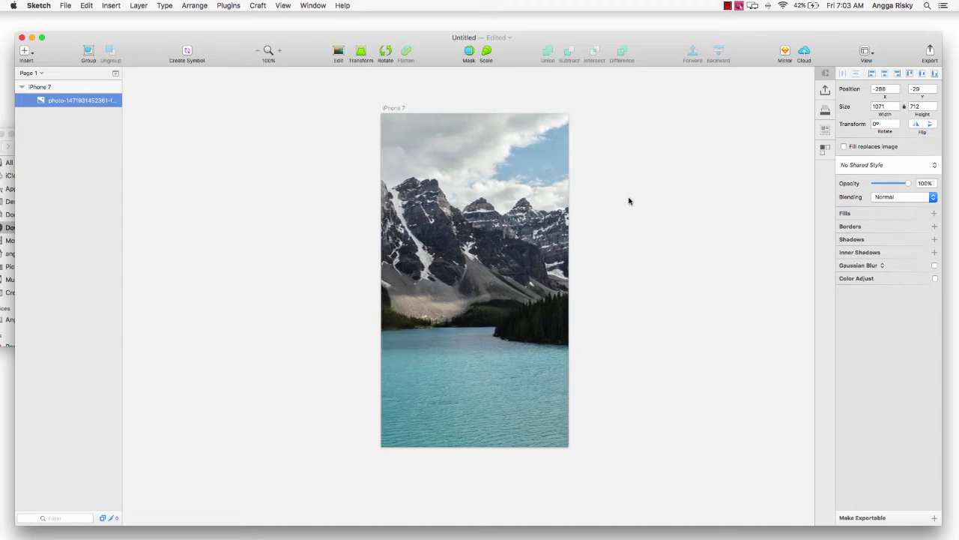
key("shift+Right")
key("shift+Right")
key("shift+Right")
key("shift+Right")
key("shift+Right")
key("shift+Right")
key("shift+Right")
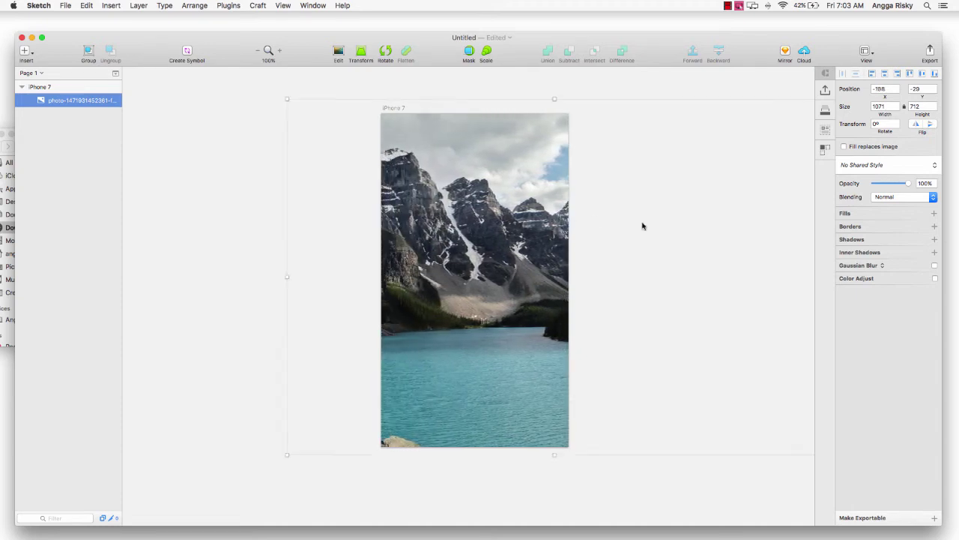
Add a linear gradient fill to the photo and move both gradient ends over the artboard to make it nearly vertical.
left_click(859, 215)
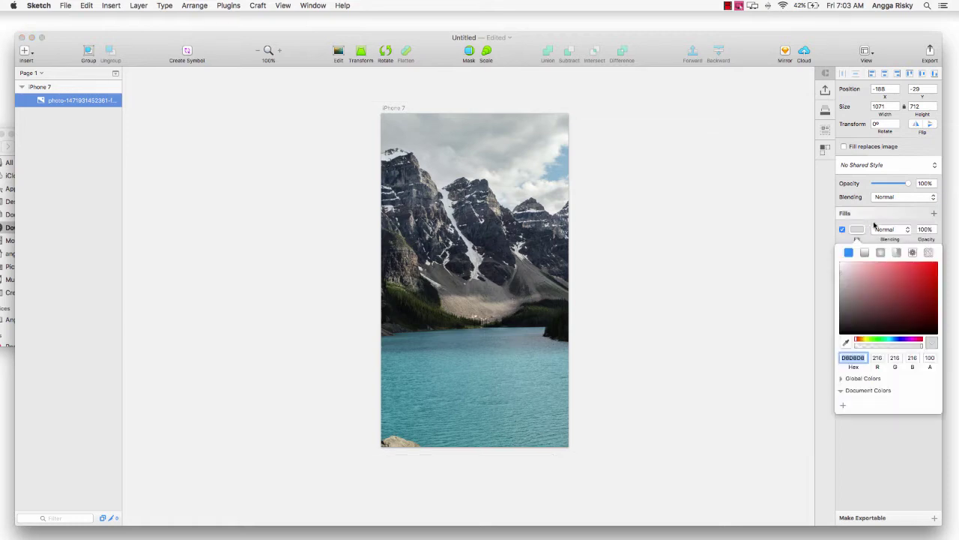
left_click(864, 253)
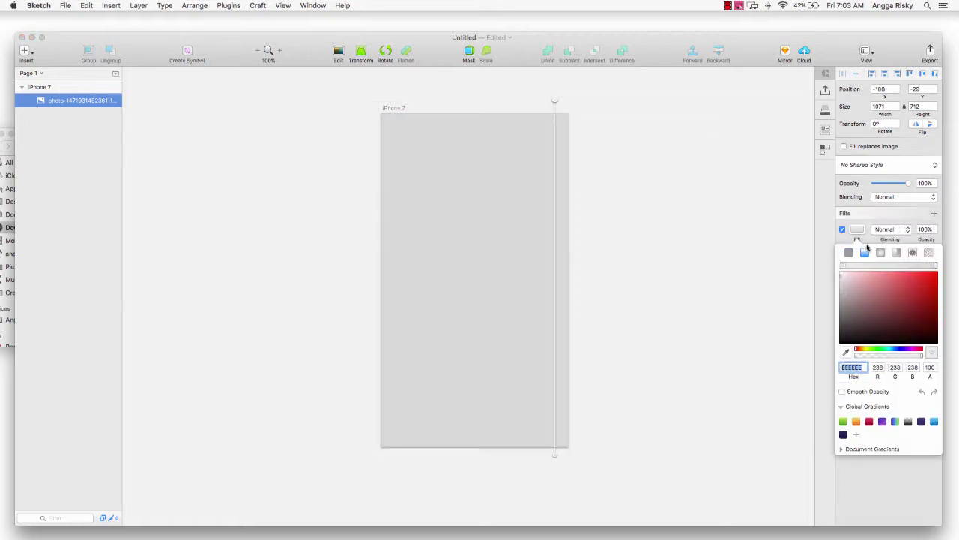
left_click_drag(555, 99, 471, 99)
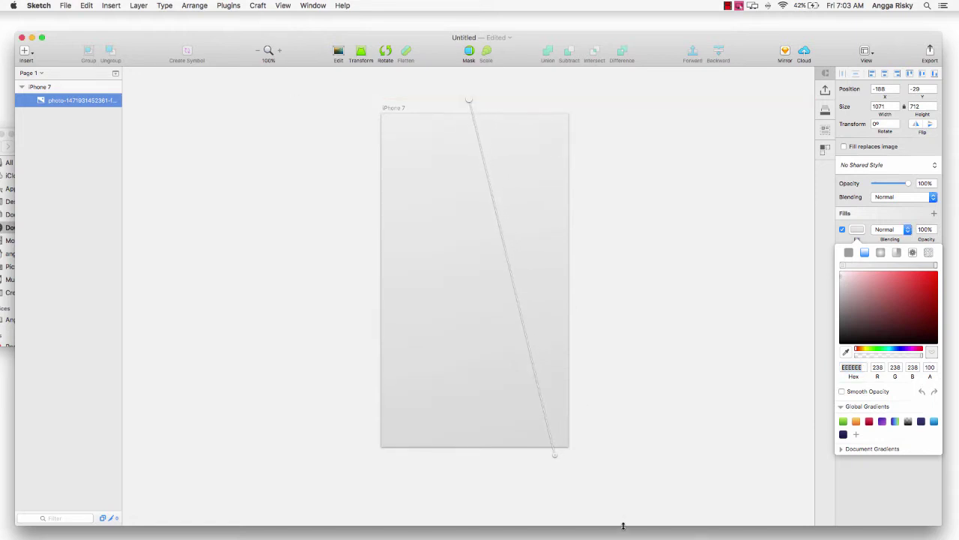
left_click_drag(555, 455, 483, 456)
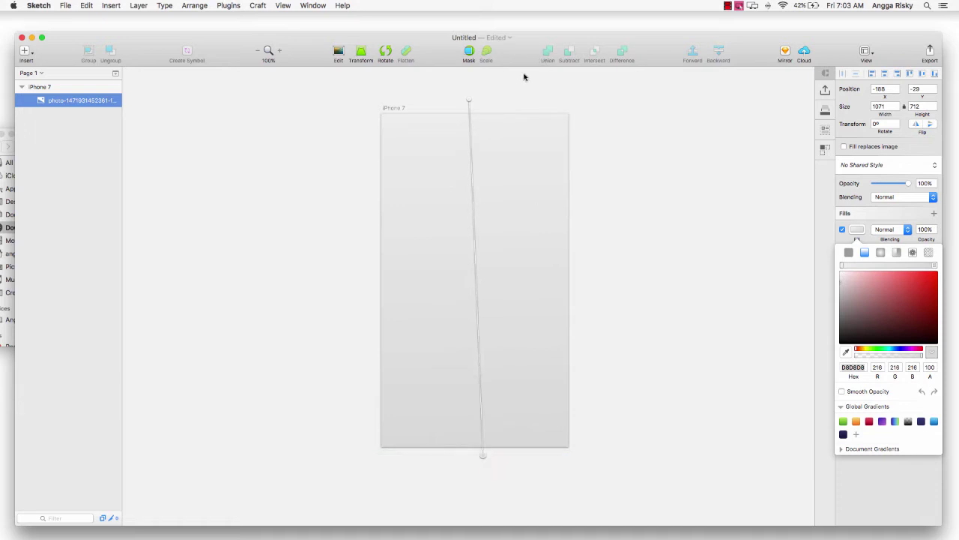
left_click_drag(471, 98, 480, 99)
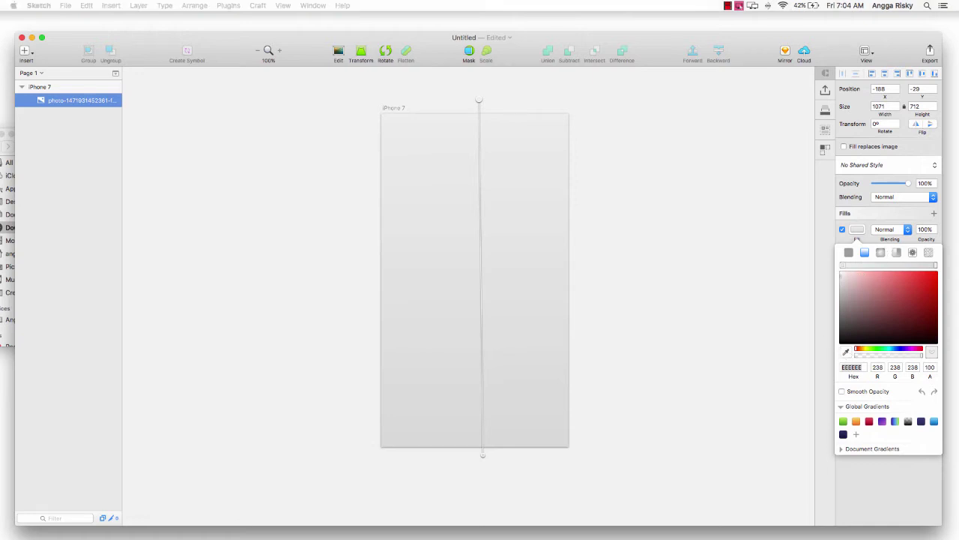
left_click(718, 185)
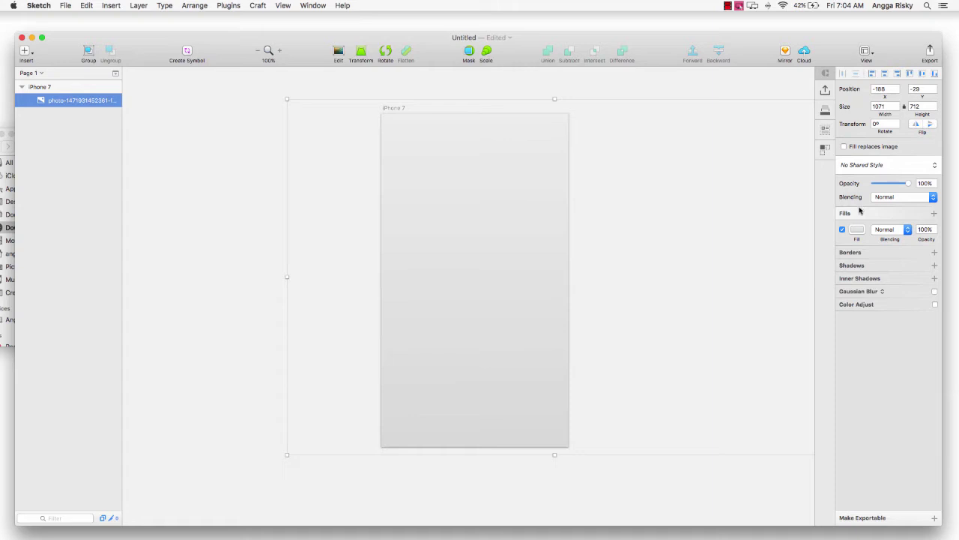
Apply the blue-to-purple global gradient preset to the photo's fill and run it vertically from the artboard's upper edge to its lower edge.
left_click(858, 231)
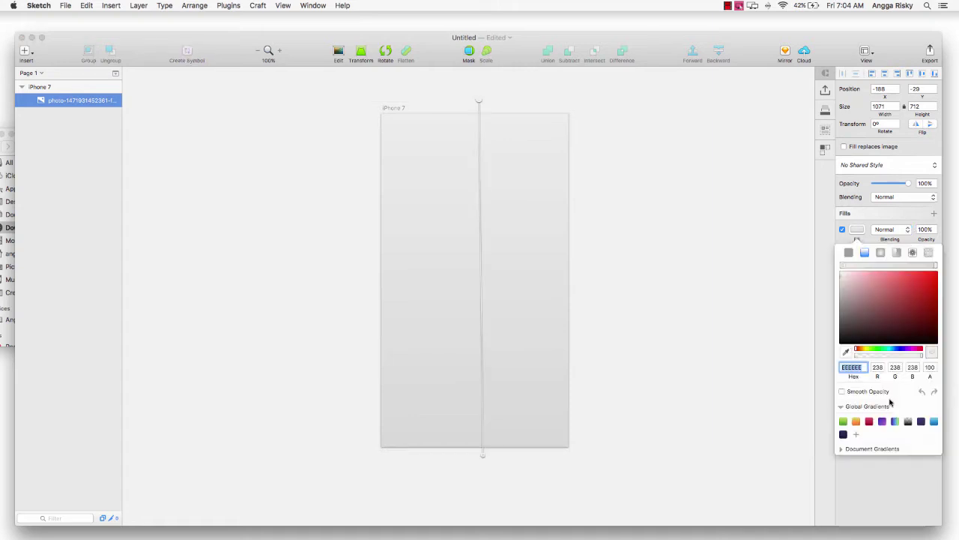
left_click(884, 422)
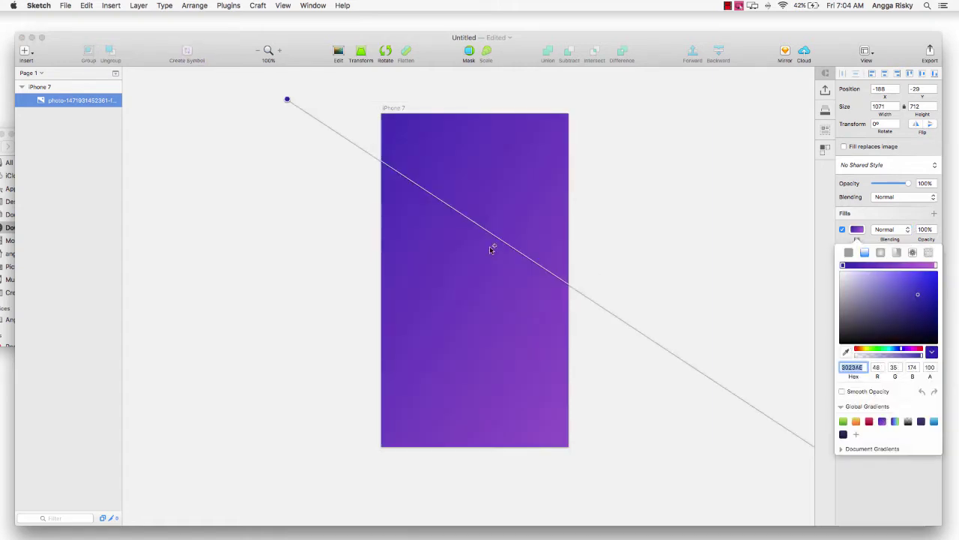
left_click_drag(287, 99, 435, 96)
scroll(734, 330, "right", 5)
scroll(735, 329, "down", 1)
left_click_drag(777, 448, 377, 449)
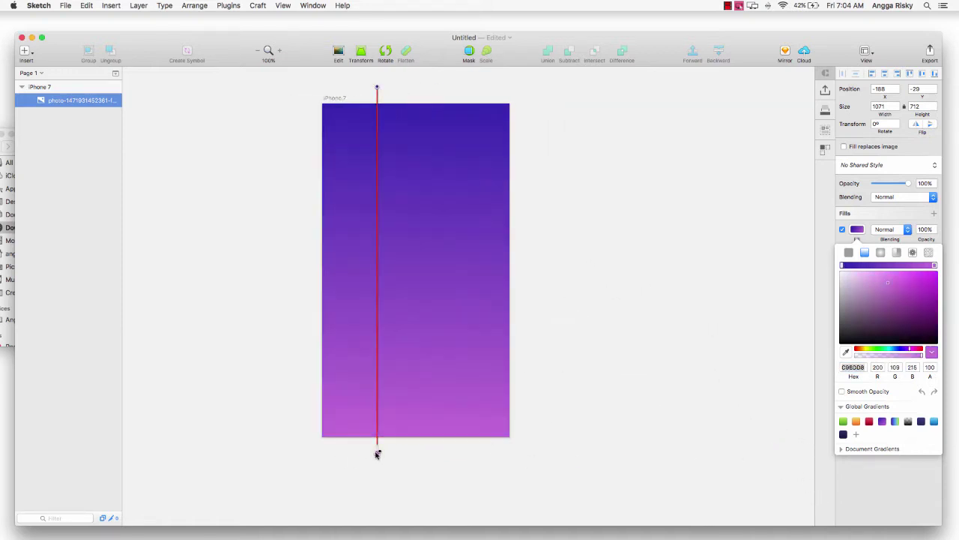
scroll(735, 306, "up", 3)
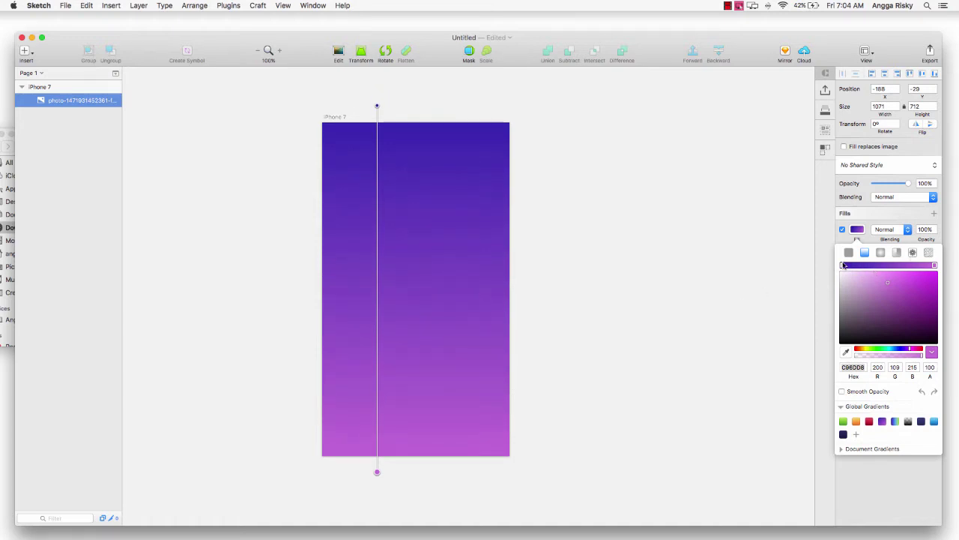
Make the gradient's upper colour stop (3023AE) fully transparent with an alpha of 0.
left_click(844, 265)
left_click_drag(877, 355, 847, 353)
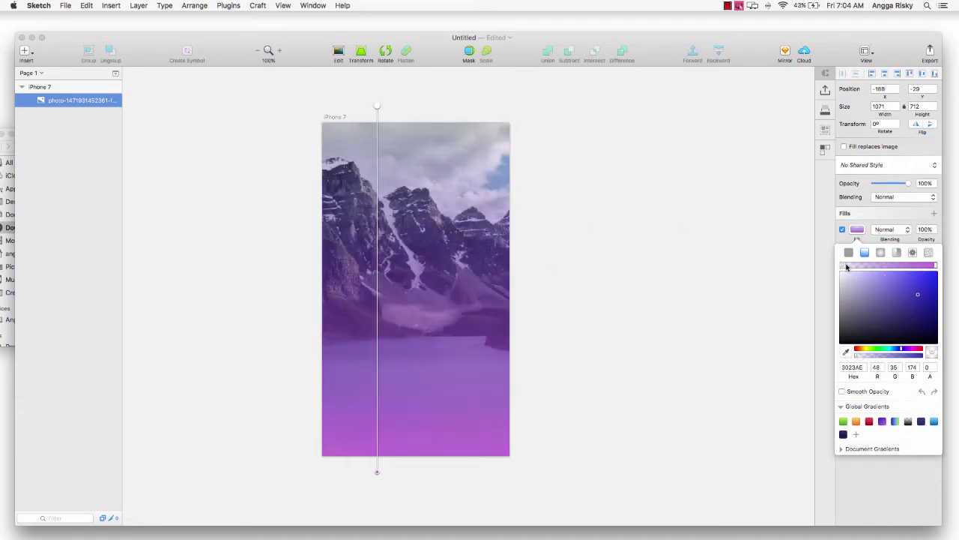
mouse_move(844, 267)
left_mouse_down()
mouse_move(887, 267)
mouse_move(834, 267)
left_mouse_up()
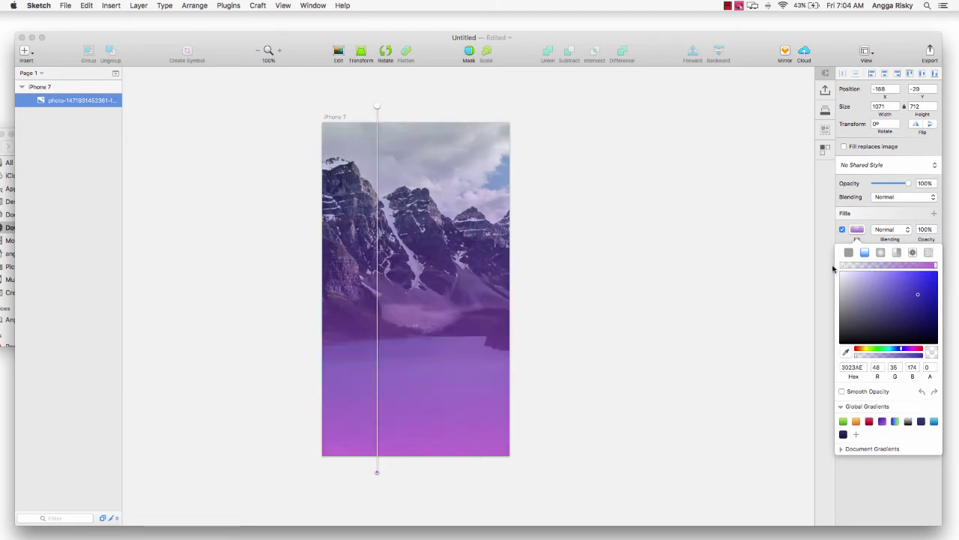
Change the gradient's lower colour stop to violet 9D6DD8 with an alpha of 89, and deselect the photo.
left_click(935, 266)
left_click(894, 356)
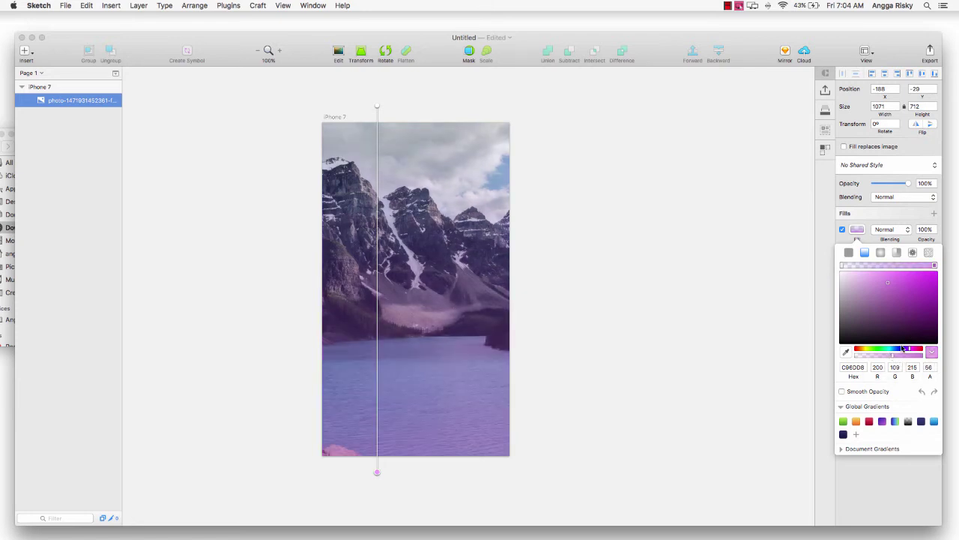
left_click(903, 350)
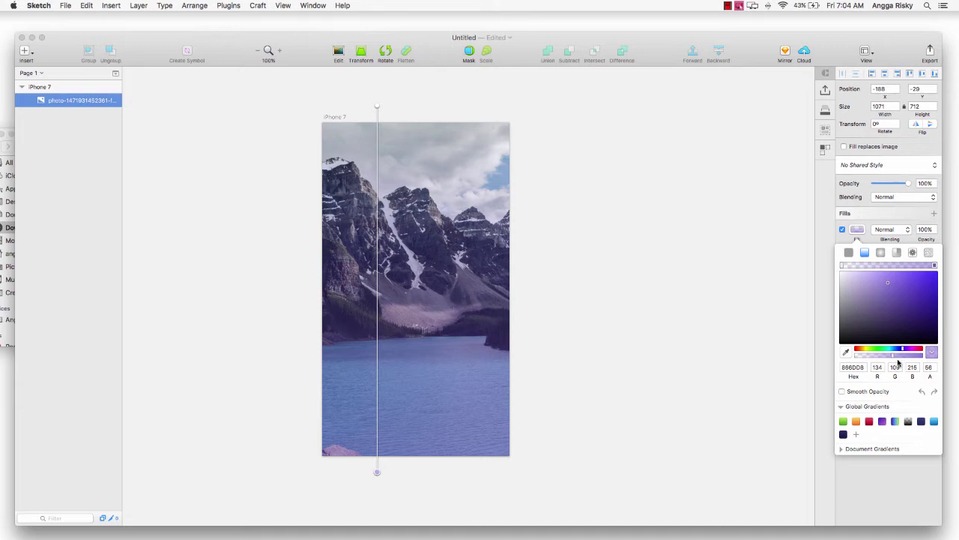
left_click(908, 356)
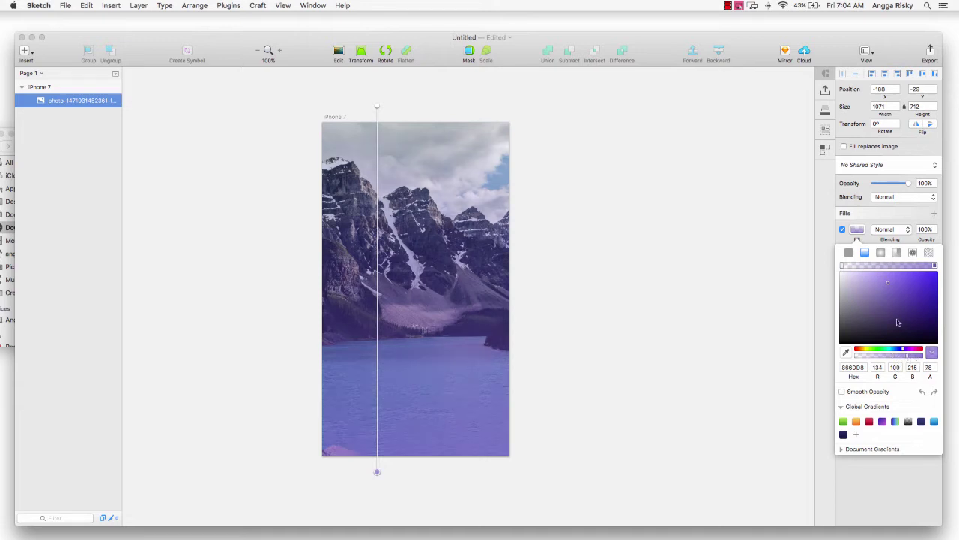
left_click(913, 350)
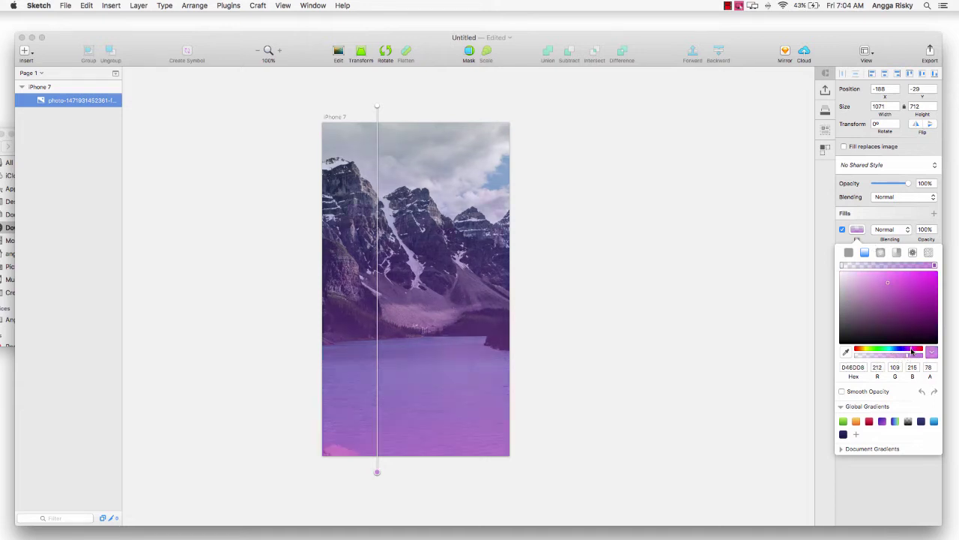
left_click(905, 350)
left_click(915, 357)
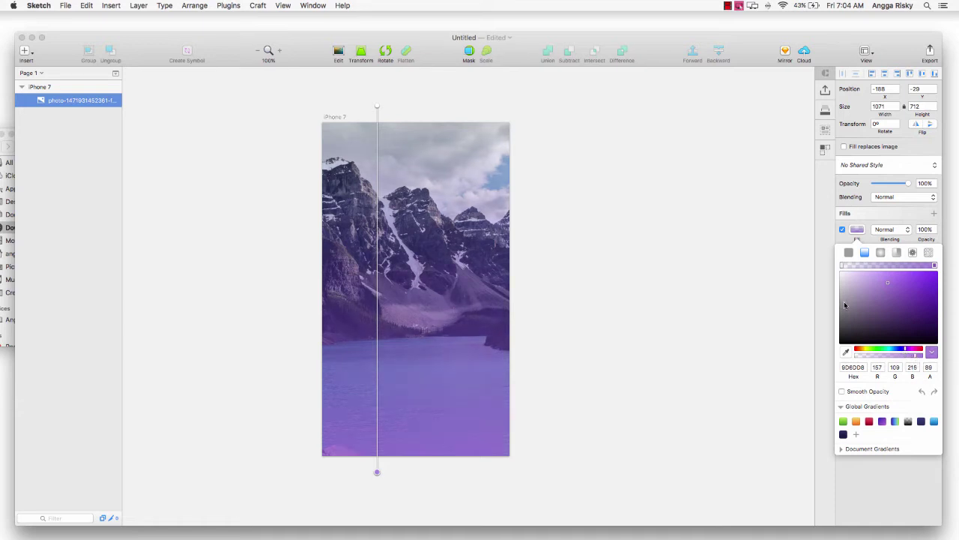
left_click(685, 216)
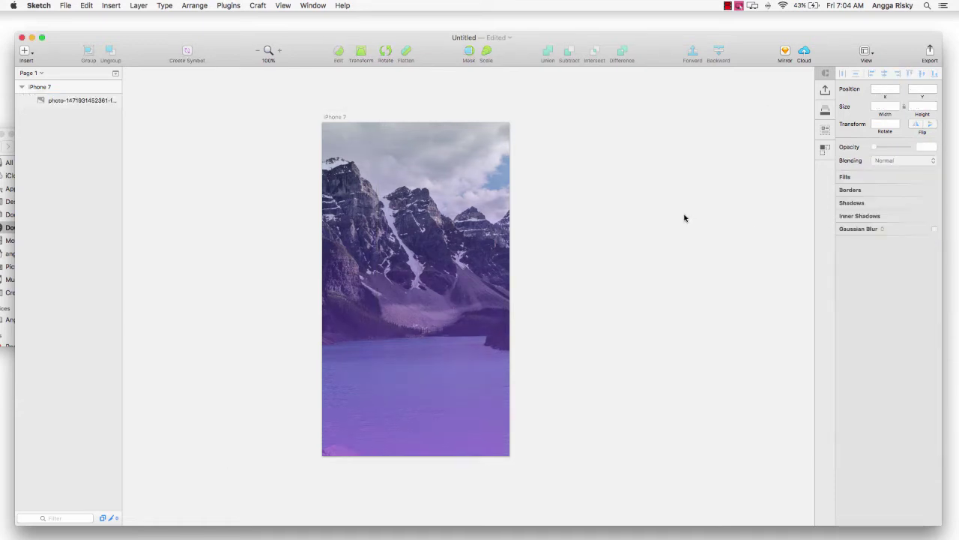
Add the text "photonesia" over the mountains in the upper part of the artboard.
scroll(684, 219, "left", 3)
scroll(684, 218, "left", 3)
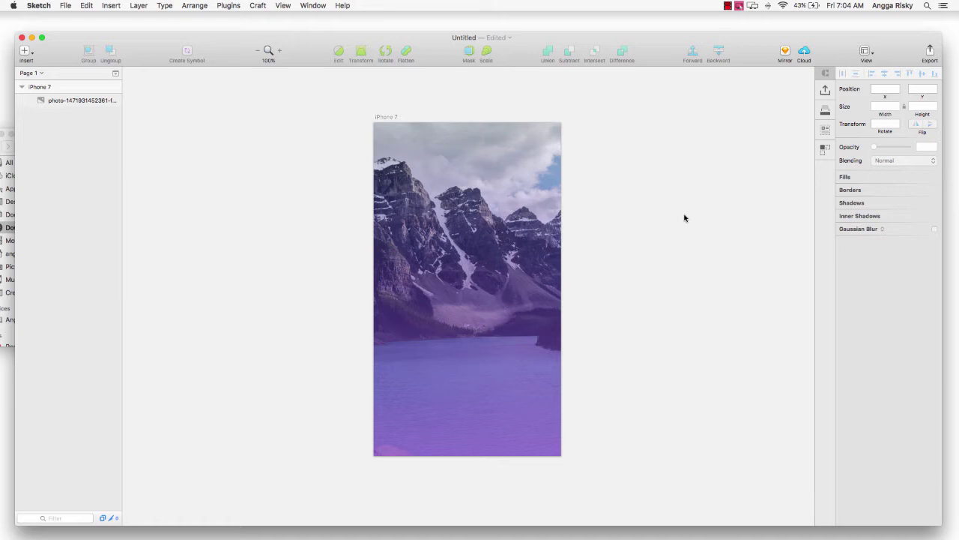
left_click(25, 50)
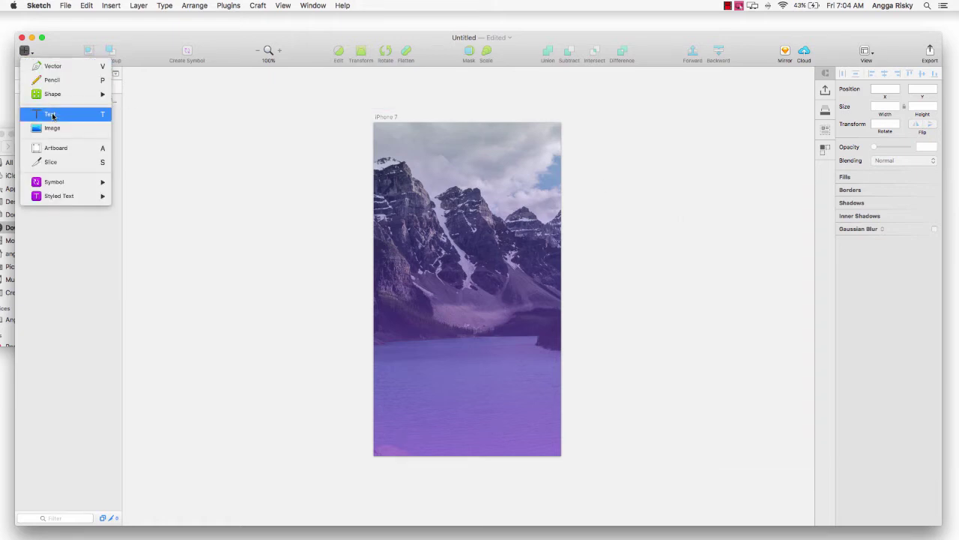
left_click(50, 113)
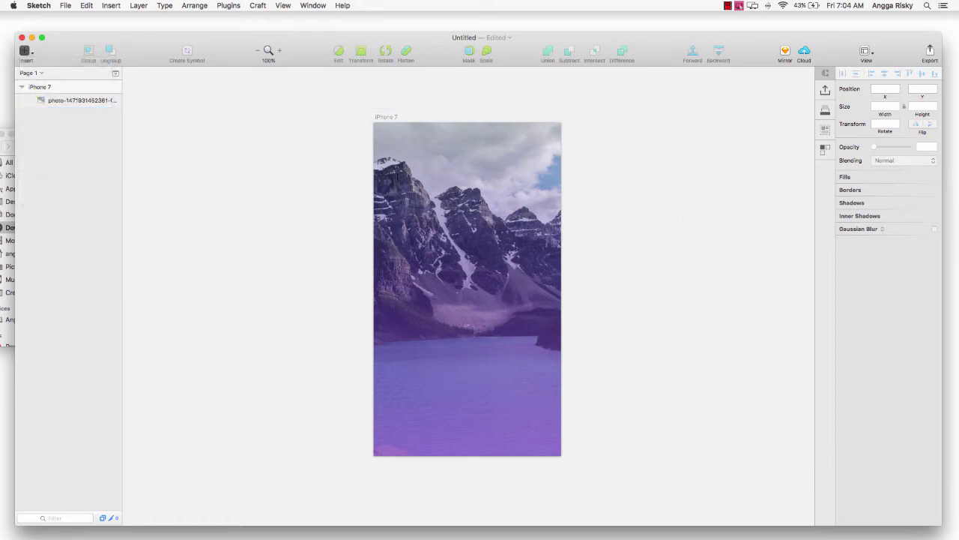
left_click(443, 179)
type("photonesia")
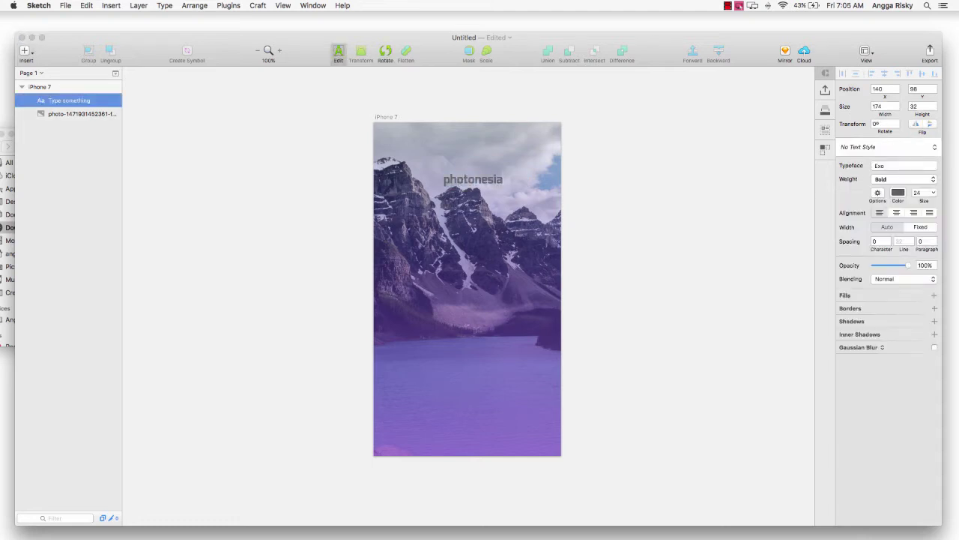
Change the colour of the whole "photonesia" text to white.
key("super+a")
left_click(898, 193)
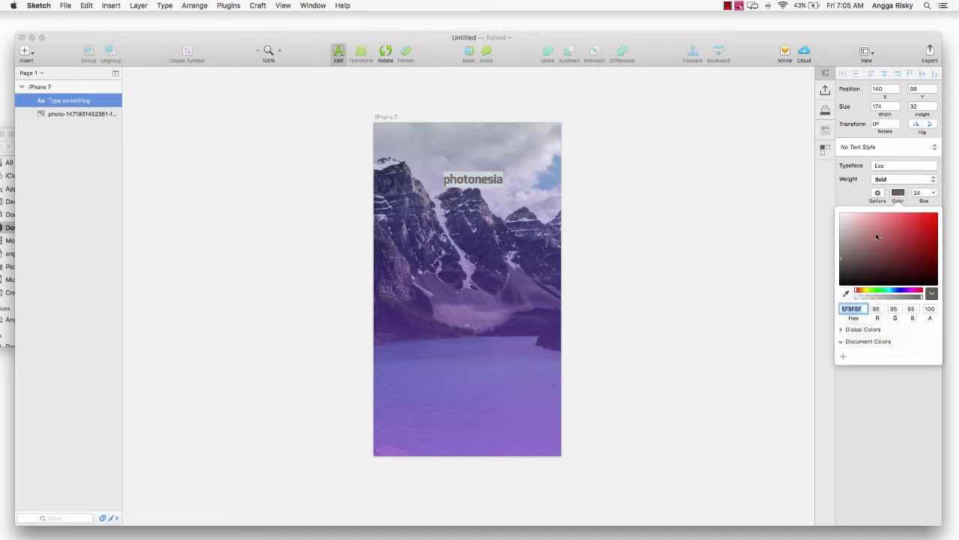
left_click_drag(878, 235, 810, 194)
left_click(898, 192)
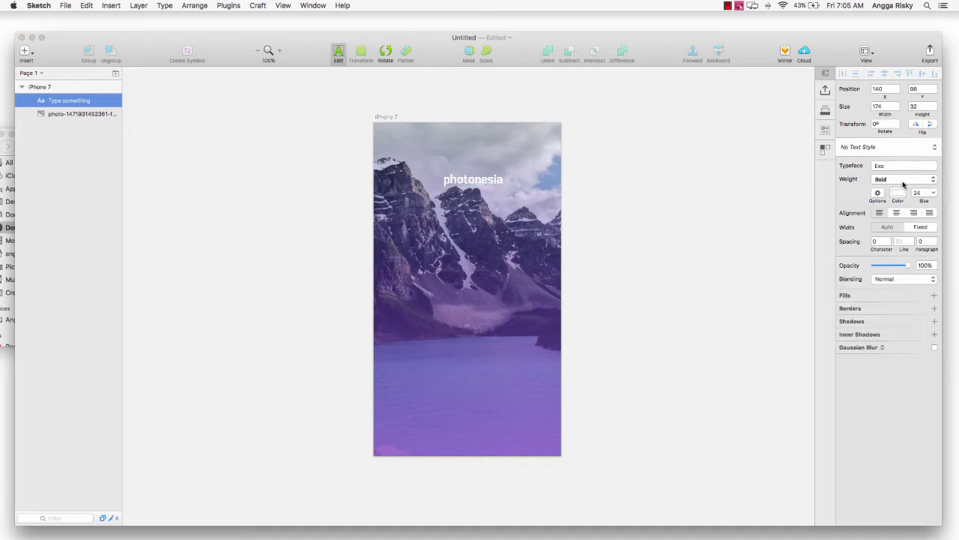
Try a font size of 30 for the "photonesia" text, set it to 36, and finish editing the text.
left_click(926, 193)
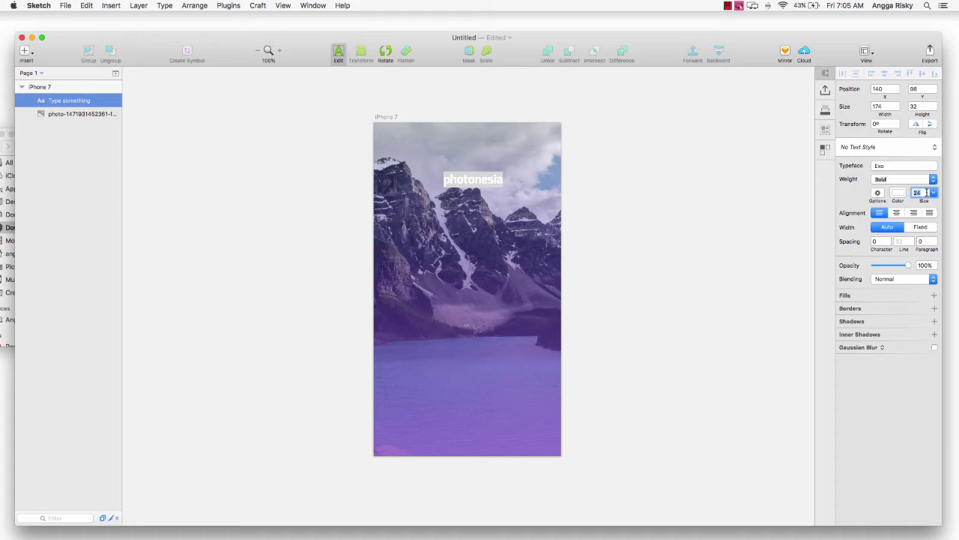
type("30")
key("Return")
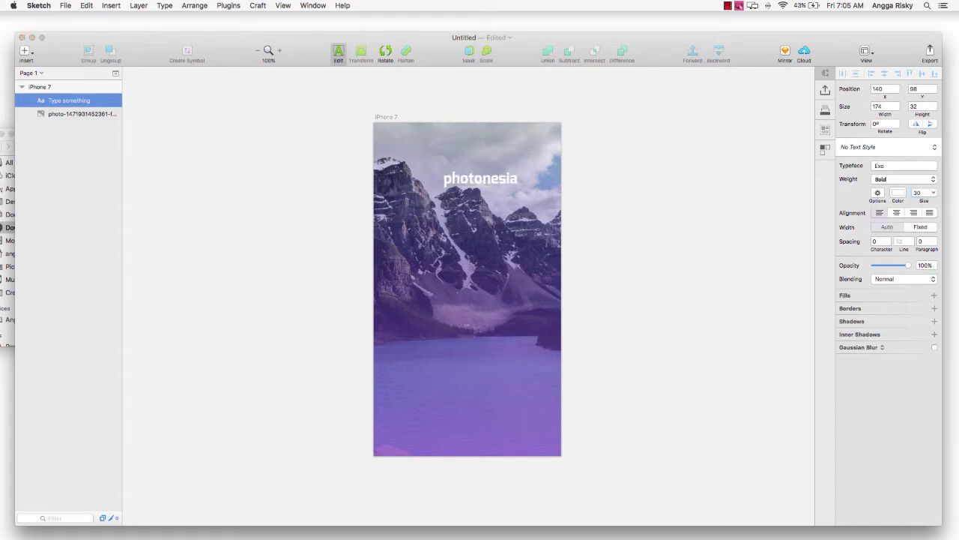
left_click(922, 193)
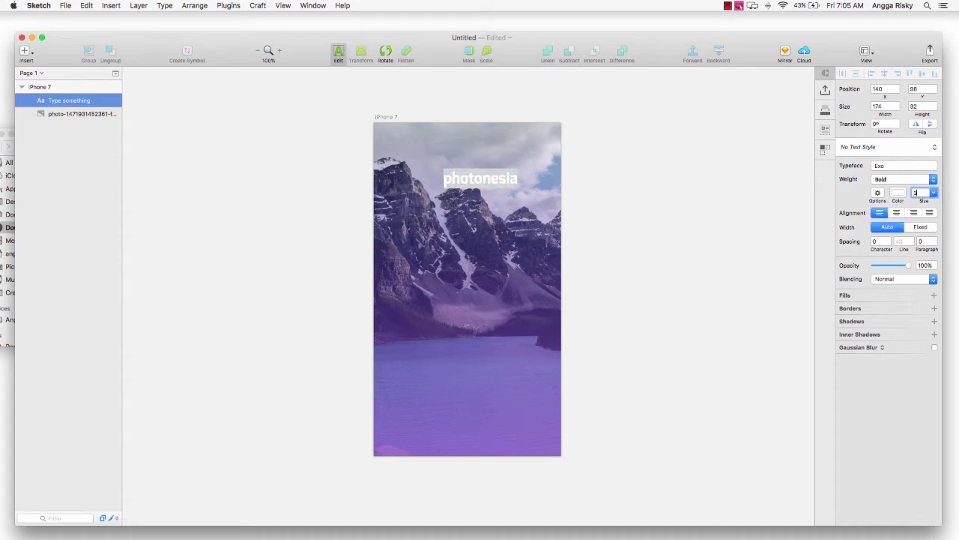
type("36")
key("Return")
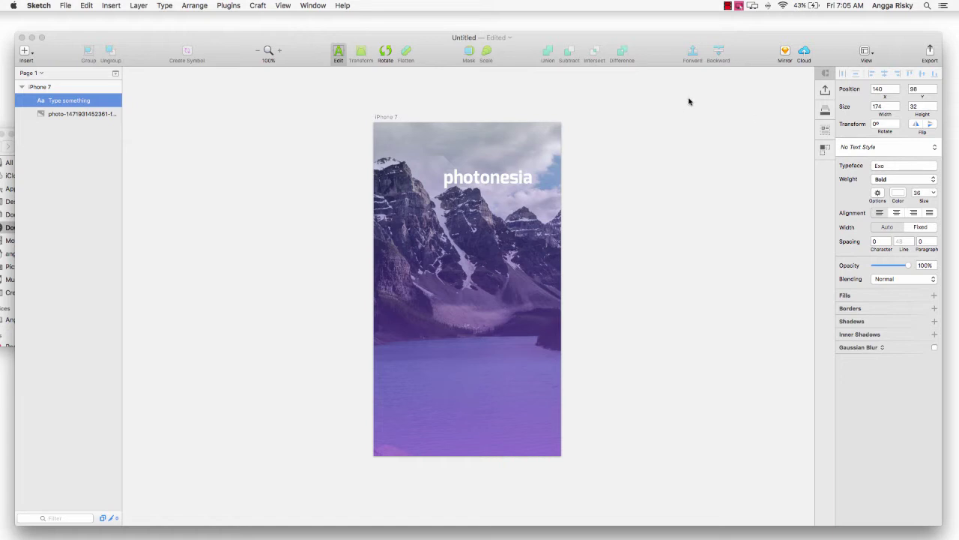
key("Return")
key("Escape")
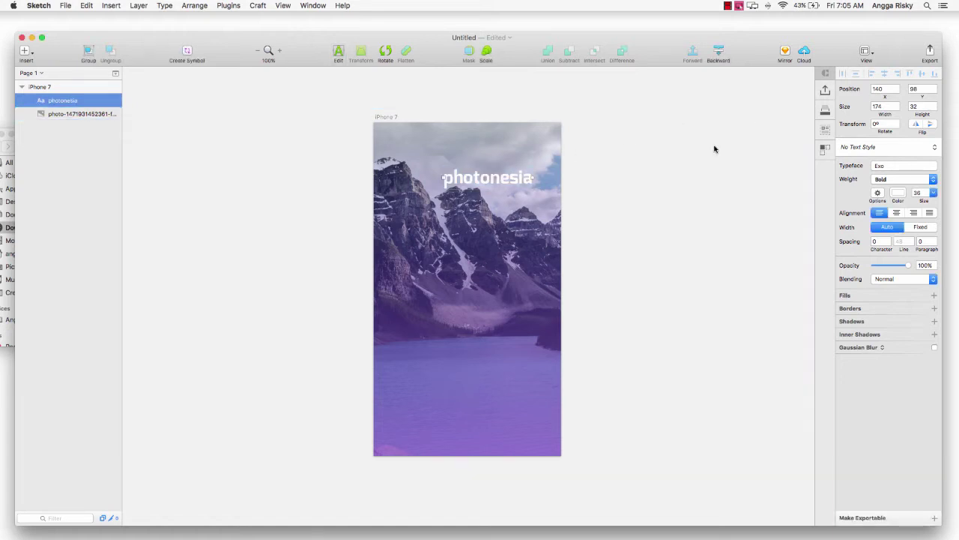
Centre the "photonesia" text horizontally on the artboard and move it up 10 px to Y 76.
key("Escape")
key("Escape")
left_click(885, 73)
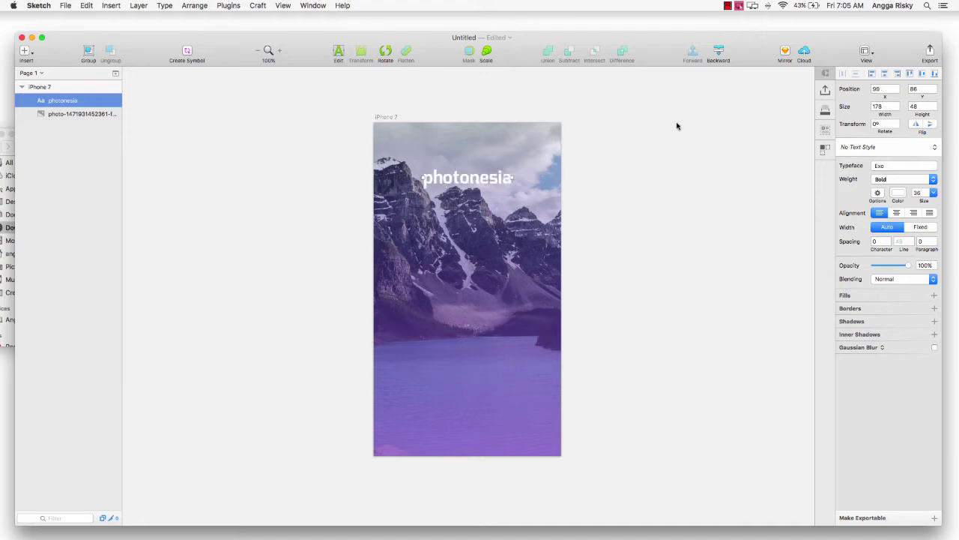
key("shift+Up")
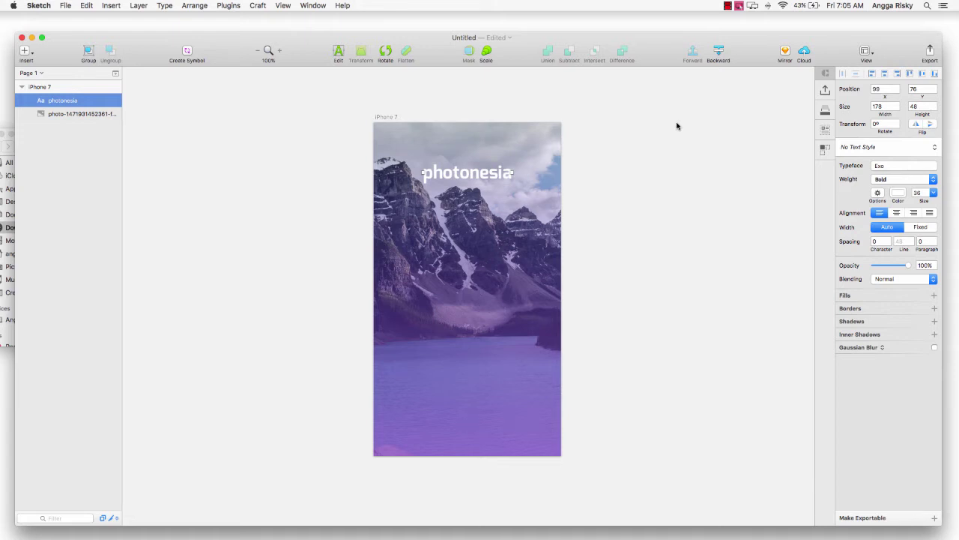
Draw a rounded rectangle about 283 by 137 px below the "photonesia" text.
left_click(27, 51)
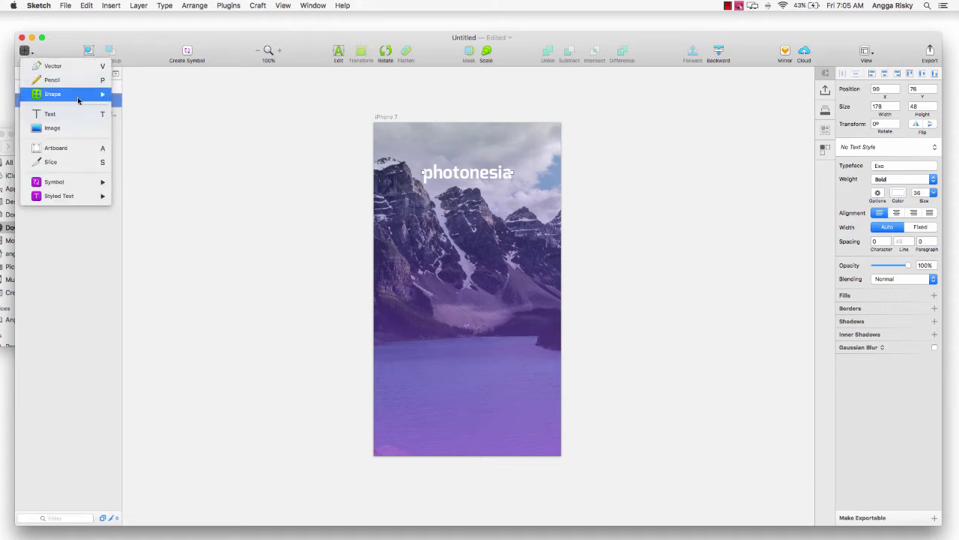
mouse_move(78, 100)
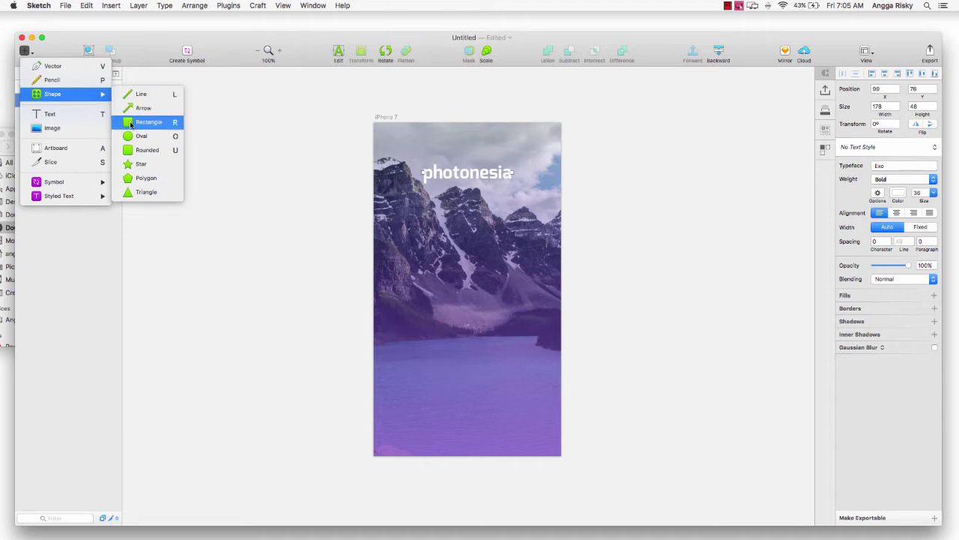
left_click(159, 148)
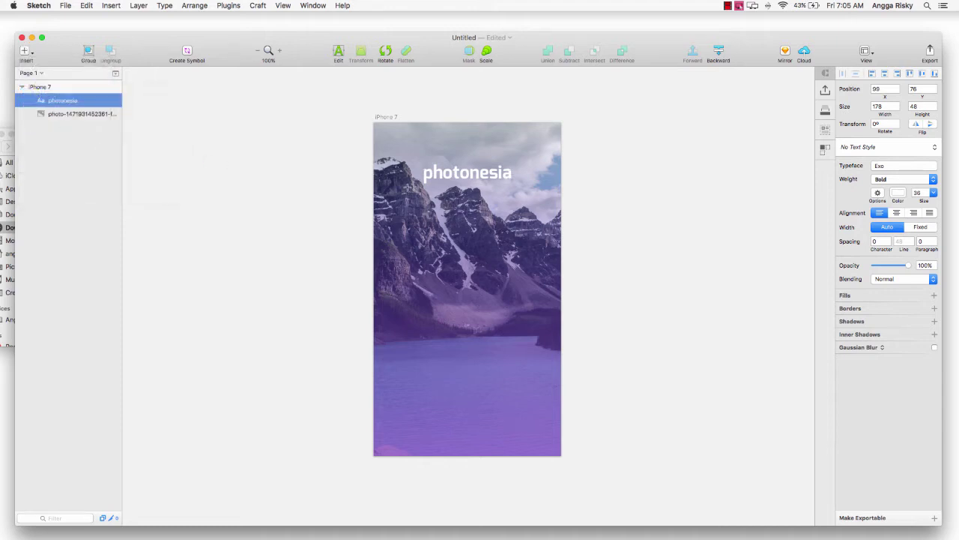
left_click_drag(403, 201, 545, 270)
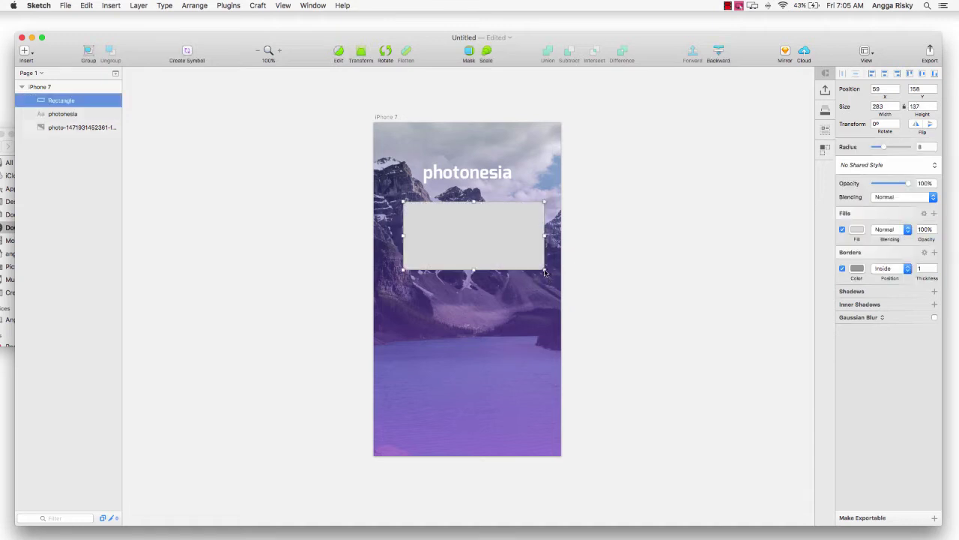
Turn off the rounded rectangle's border and set its fill to white (FFFFFF).
left_click(841, 269)
left_click(856, 230)
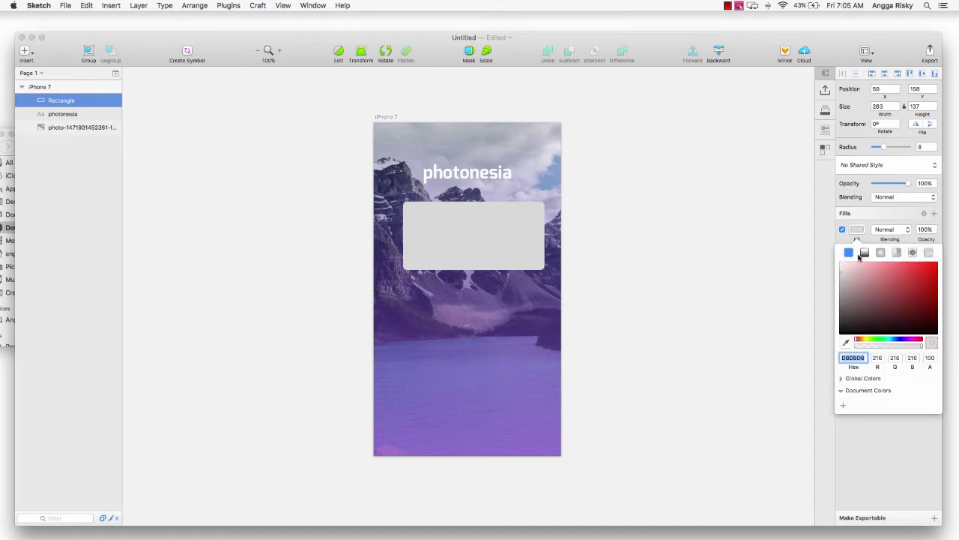
left_click_drag(852, 272, 799, 234)
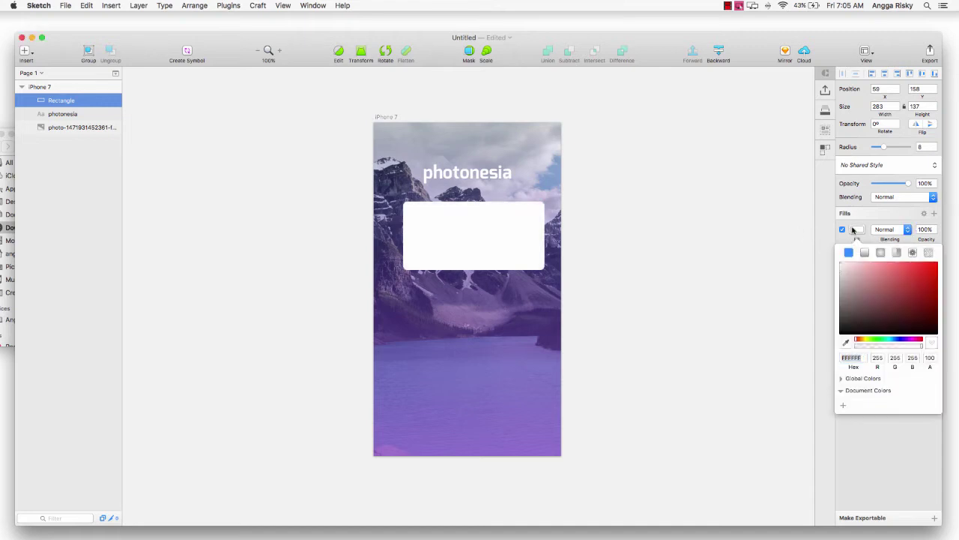
left_click(858, 229)
Add a shadow to the white rectangle and lower the opacity of the black shadow colour.
left_click(871, 292)
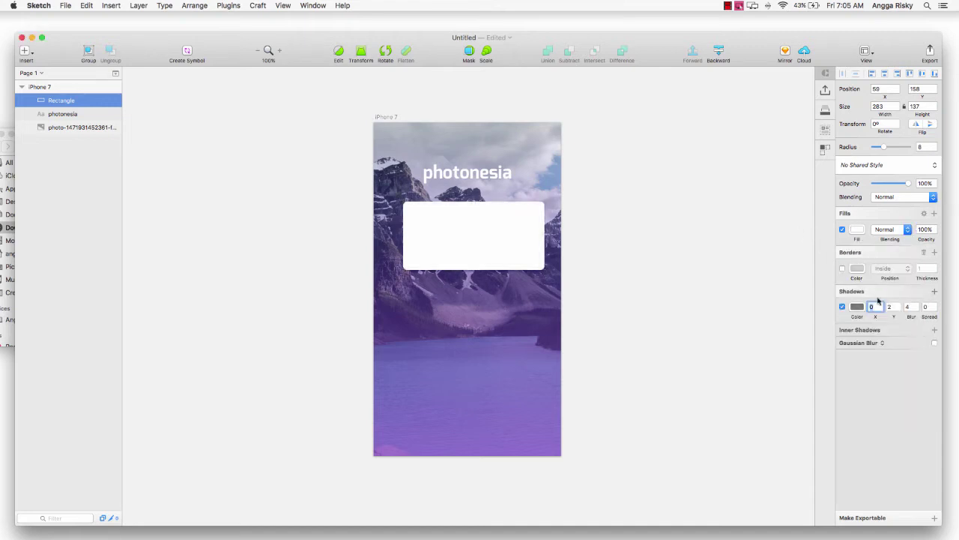
left_click(869, 307)
left_click(857, 306)
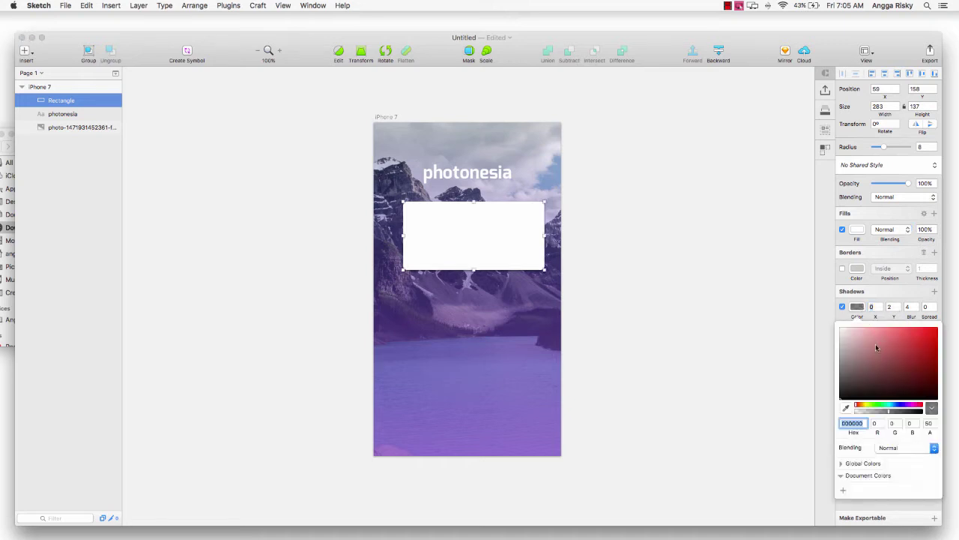
mouse_move(871, 417)
left_mouse_down()
mouse_move(858, 412)
mouse_move(871, 413)
left_mouse_up()
left_click(859, 305)
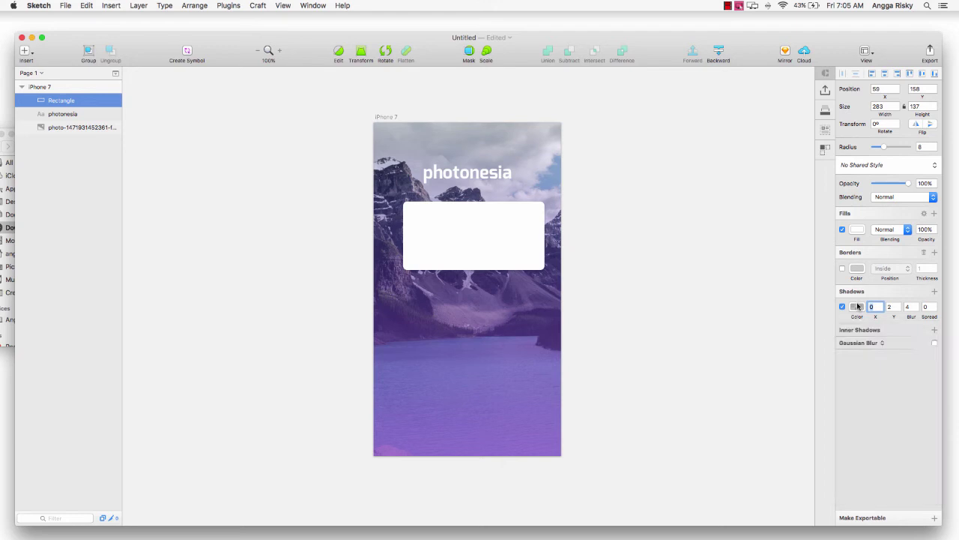
Centre the white rectangle horizontally on the artboard and move it down to Y 188.
left_click(884, 74)
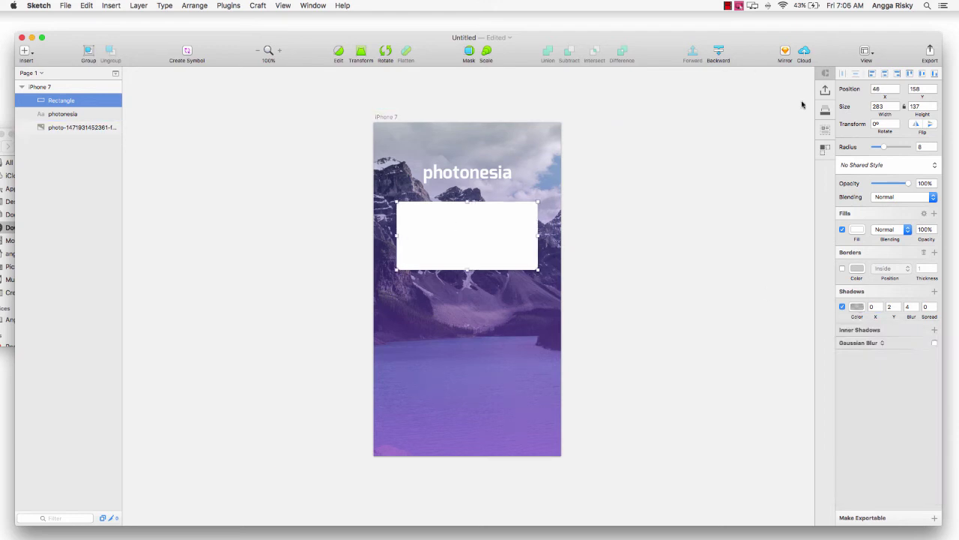
key("shift+Down")
key("shift+Down")
key("shift+Down")
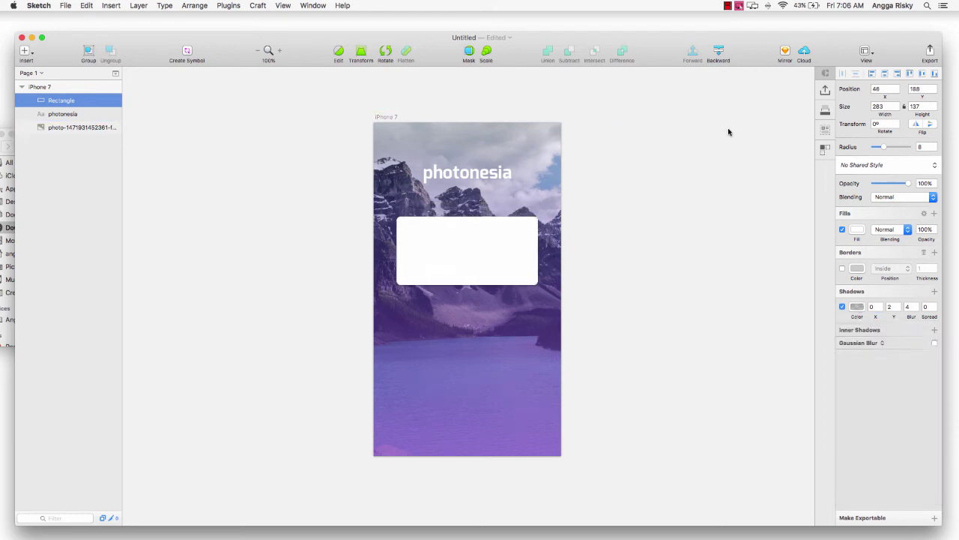
key("shift+Down")
key("shift+Up")
key("shift+Up")
key("shift+Down")
scroll(727, 132, "left", 2)
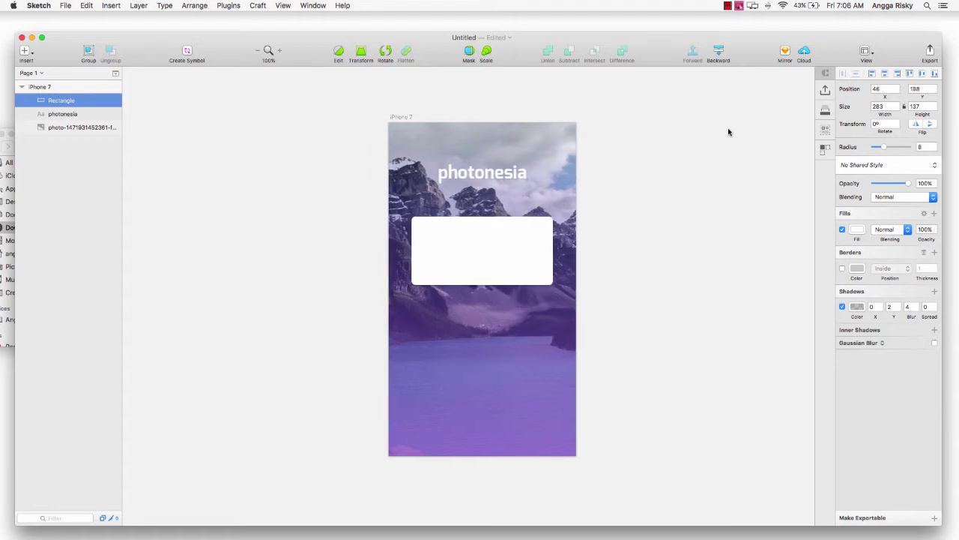
Add a drop shadow with X 0, Y 2 and blur 4 to the "photonesia" text.
left_click(489, 173)
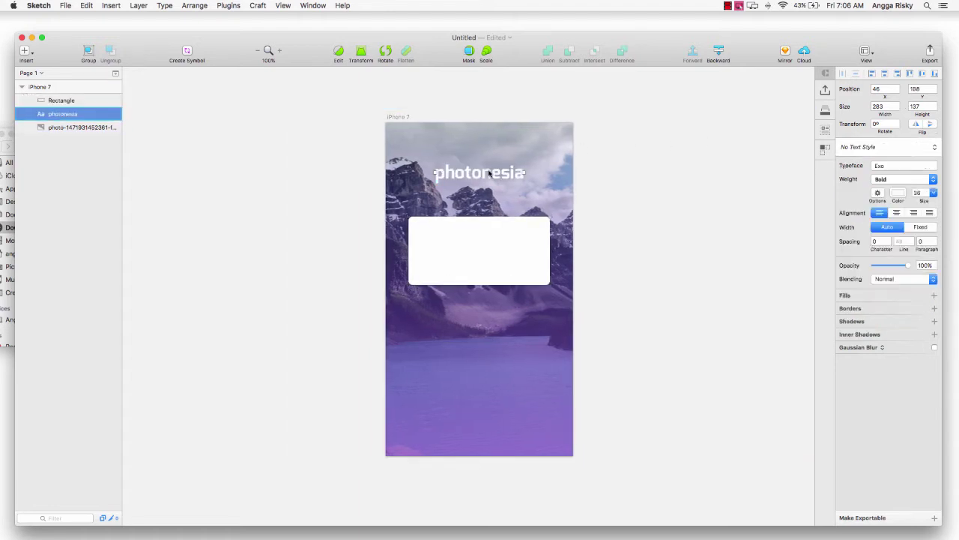
left_click(881, 322)
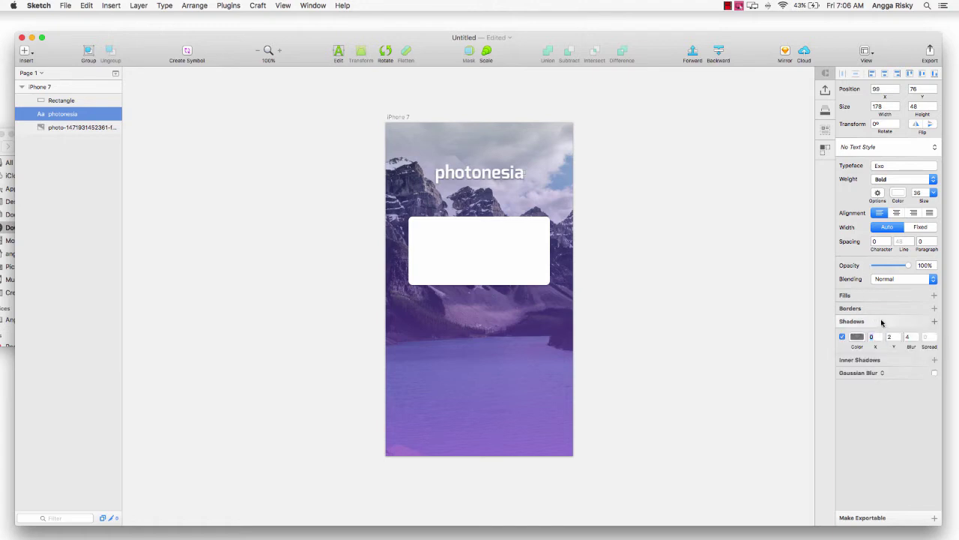
left_click(874, 335)
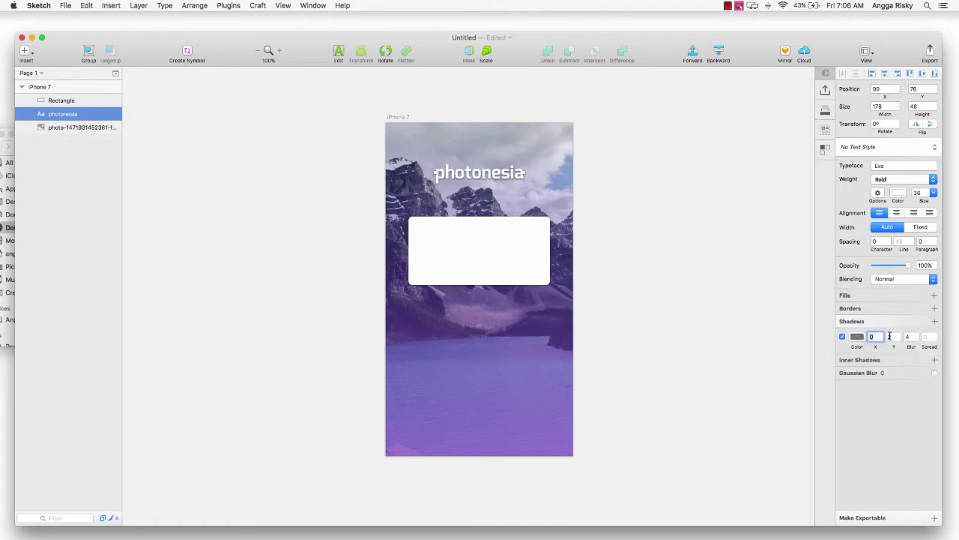
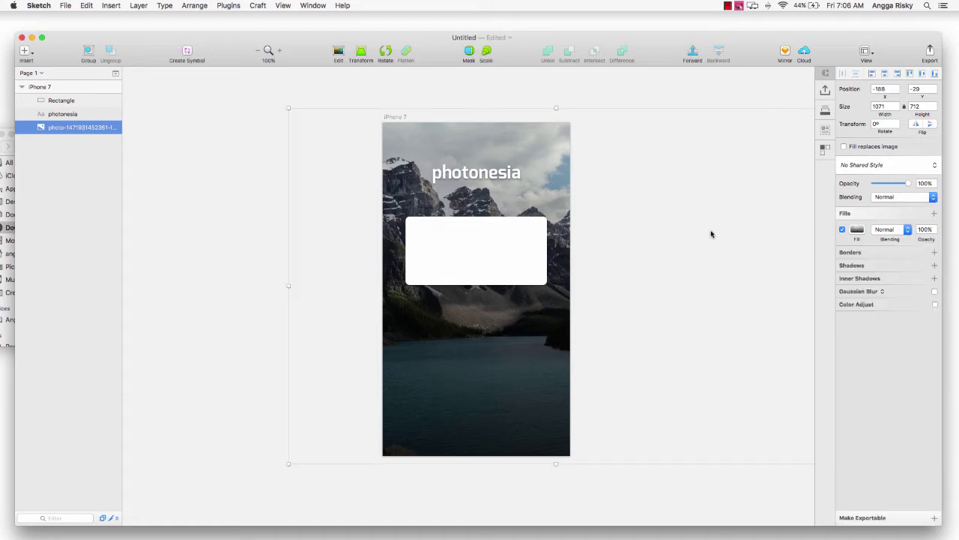
Draw a horizontal line about 279 px long across the middle of the white rectangle from edge to edge.
left_click(705, 232)
scroll(706, 231, "left", 1)
scroll(705, 231, "up", 1)
left_click(508, 252)
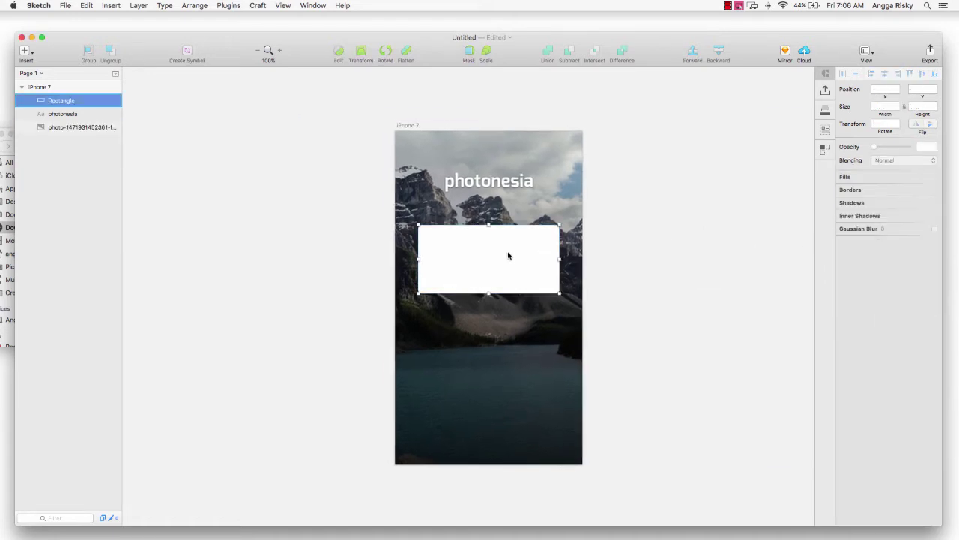
scroll(510, 255, "left", 2)
scroll(511, 255, "up", 2)
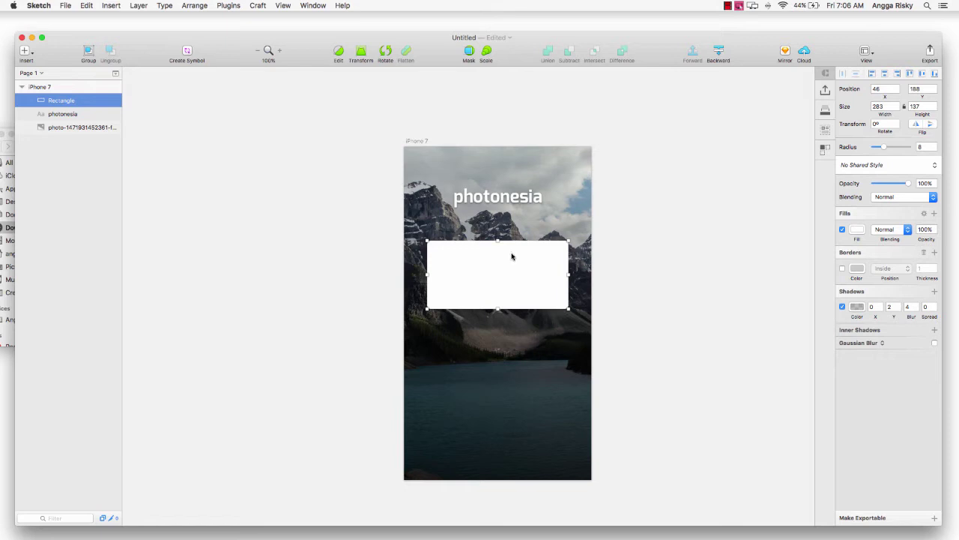
left_click(24, 51)
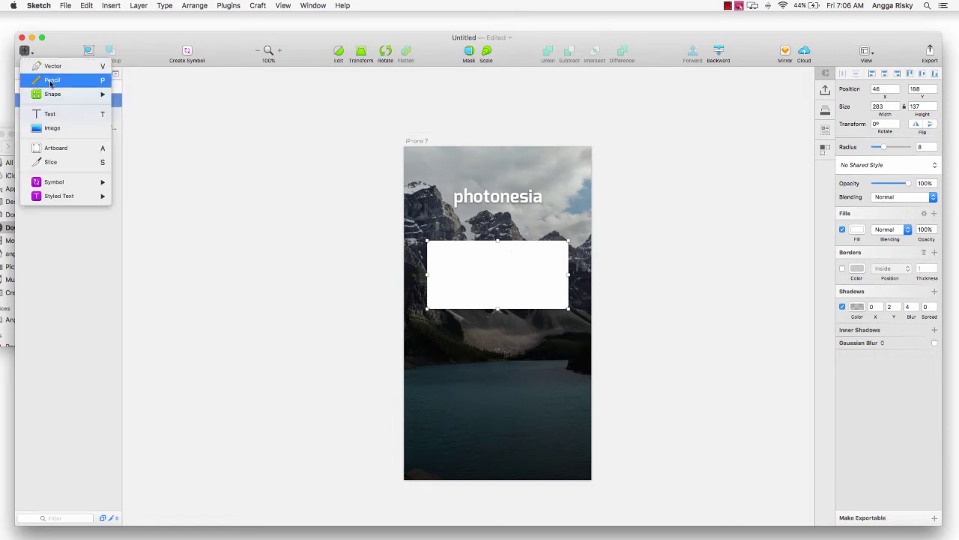
mouse_move(67, 93)
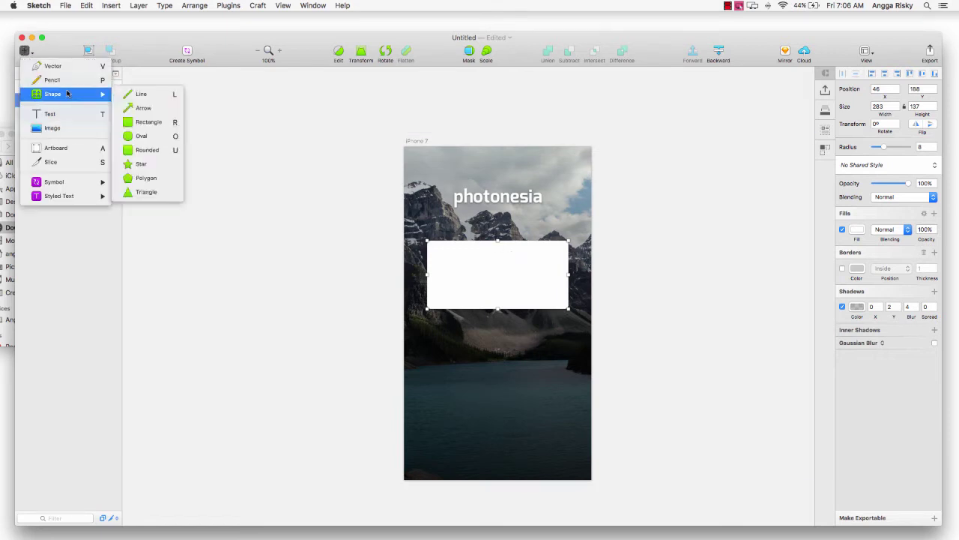
left_click(150, 95)
left_click_drag(428, 274, 568, 275)
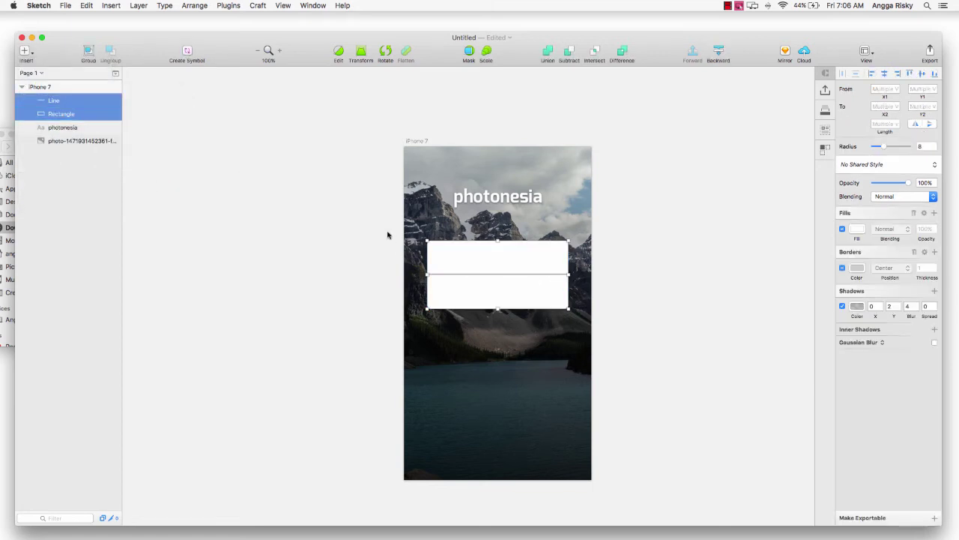
Change the border colour of the line across the white rectangle to light grey E9E9E9.
left_click(91, 103)
left_click(857, 211)
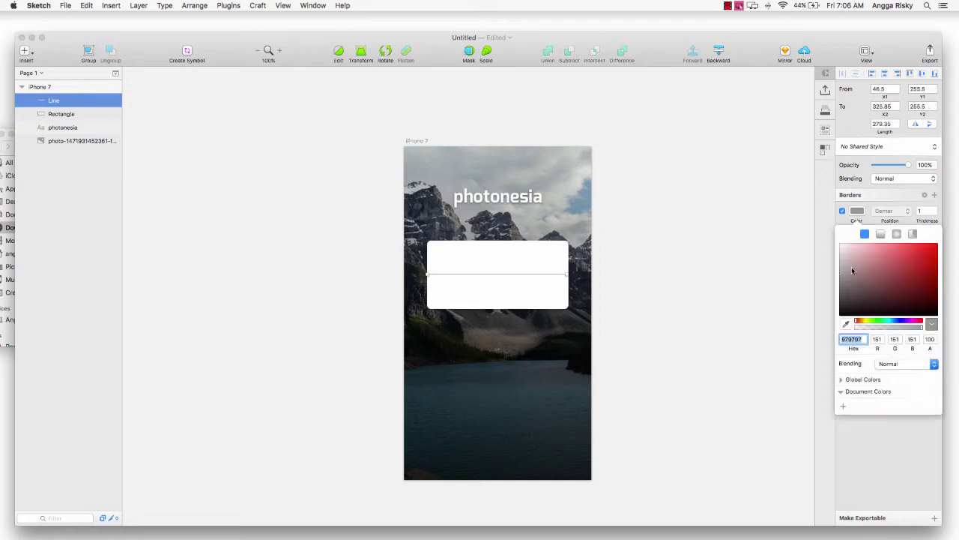
left_click_drag(852, 269, 820, 250)
left_click(859, 210)
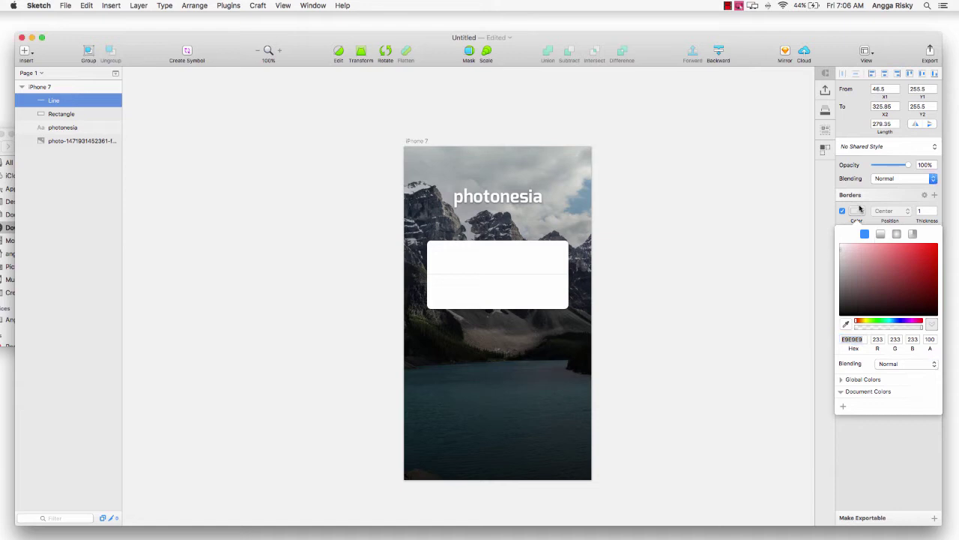
left_click(858, 210)
Shorten the white rounded rectangle by raising its bottom edge, keeping it below the dividing line.
key("super+plus")
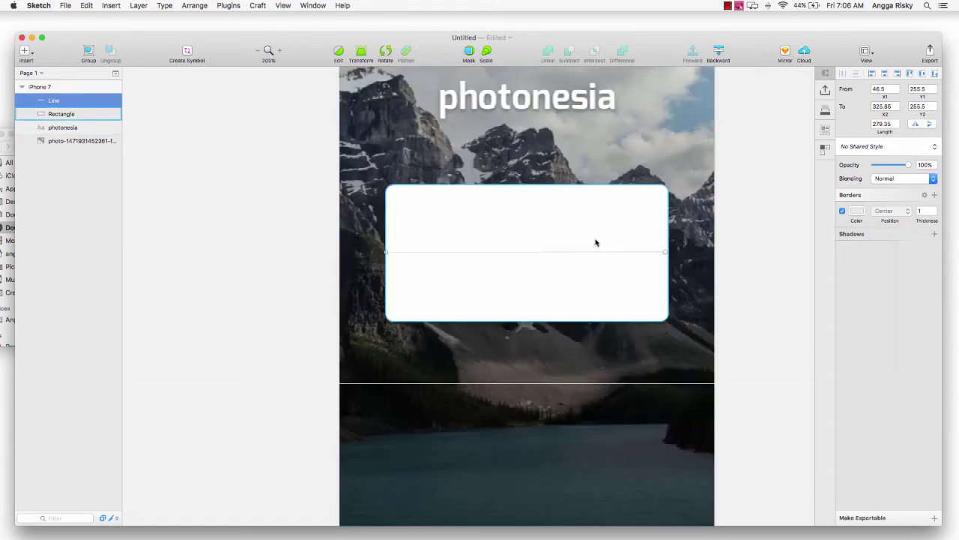
left_click(563, 262)
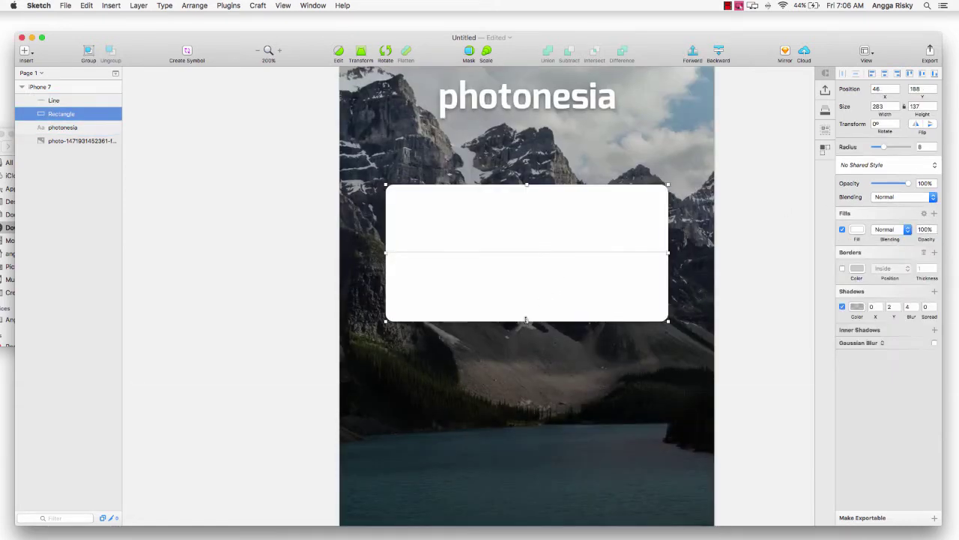
left_click_drag(526, 320, 525, 286)
Align the line and the white rectangle to each other's horizontal and vertical centres.
left_click(493, 252)
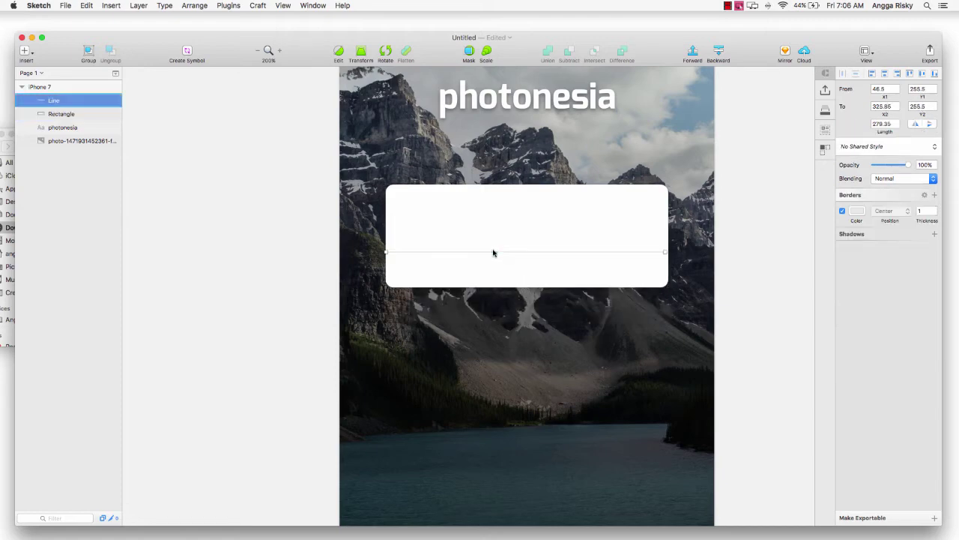
left_click(107, 114, "shift")
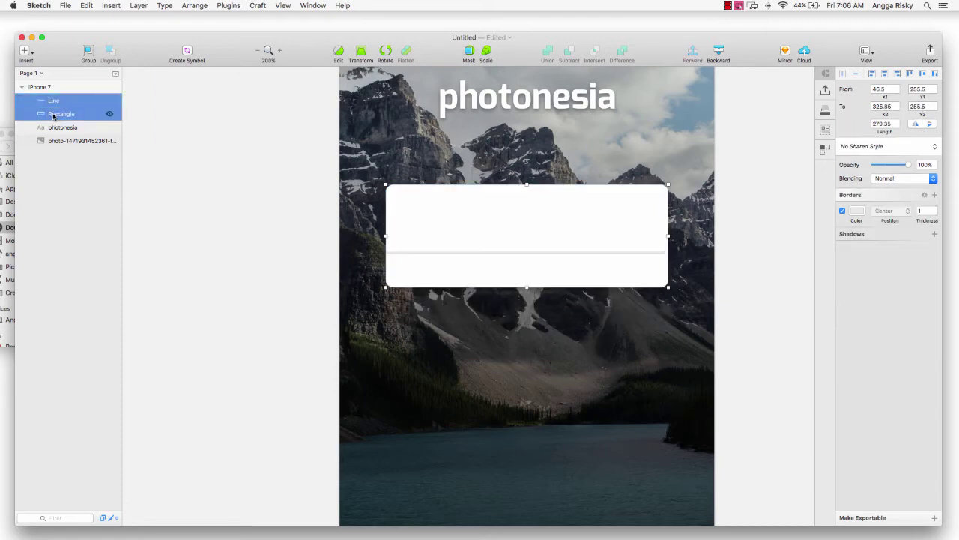
left_click(884, 73)
left_click(495, 115)
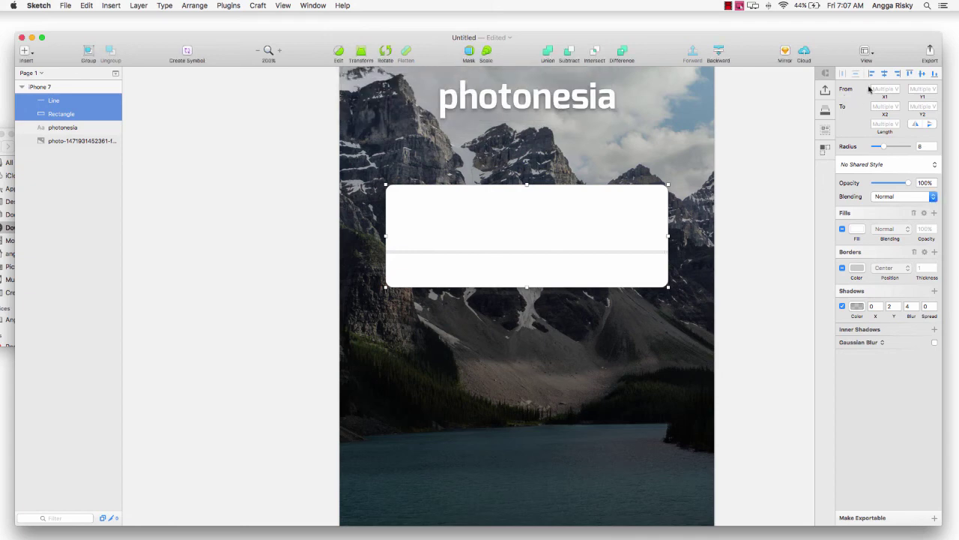
left_click(920, 74)
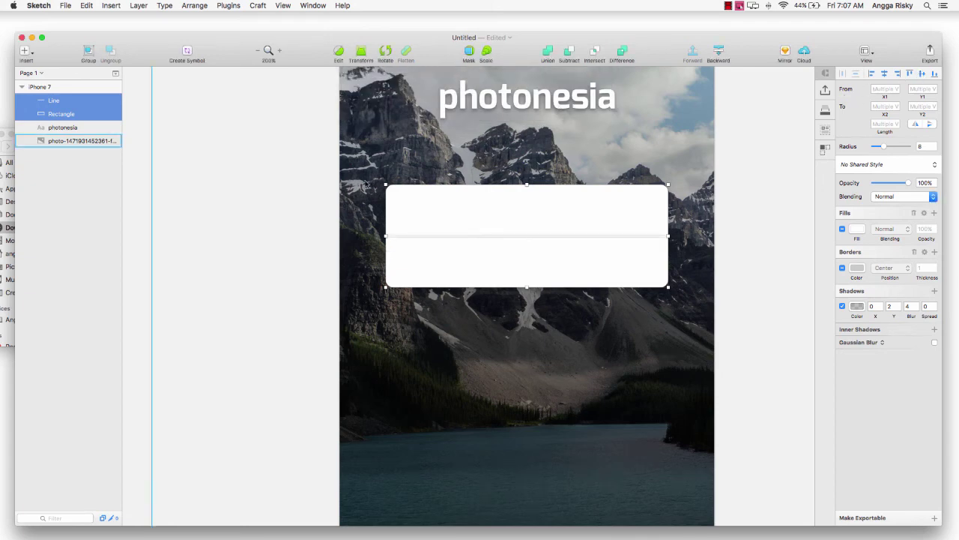
left_click(247, 184)
scroll(248, 185, "up", 2)
key("super+minus")
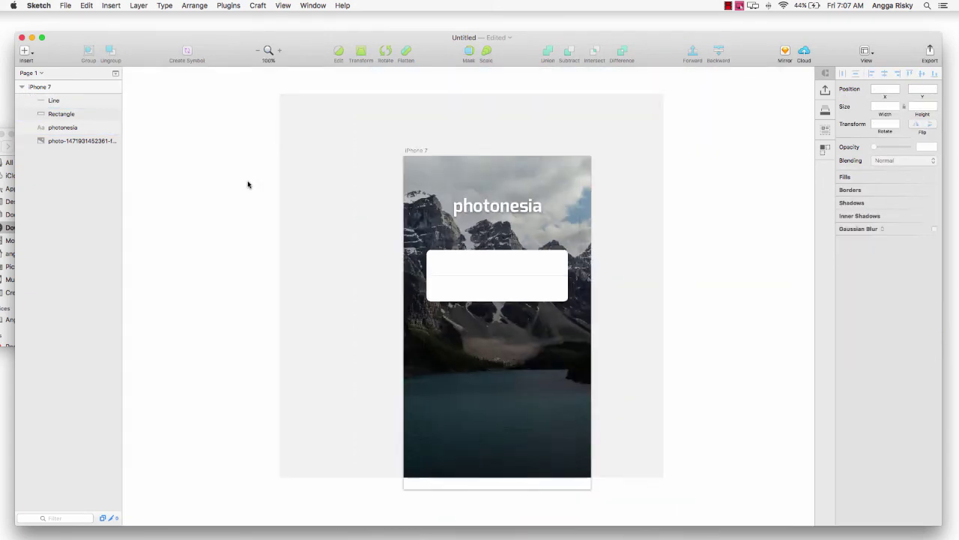
Add a "Username" text layer in the upper half of the white box.
key("super+plus")
scroll(248, 182, "up", 2)
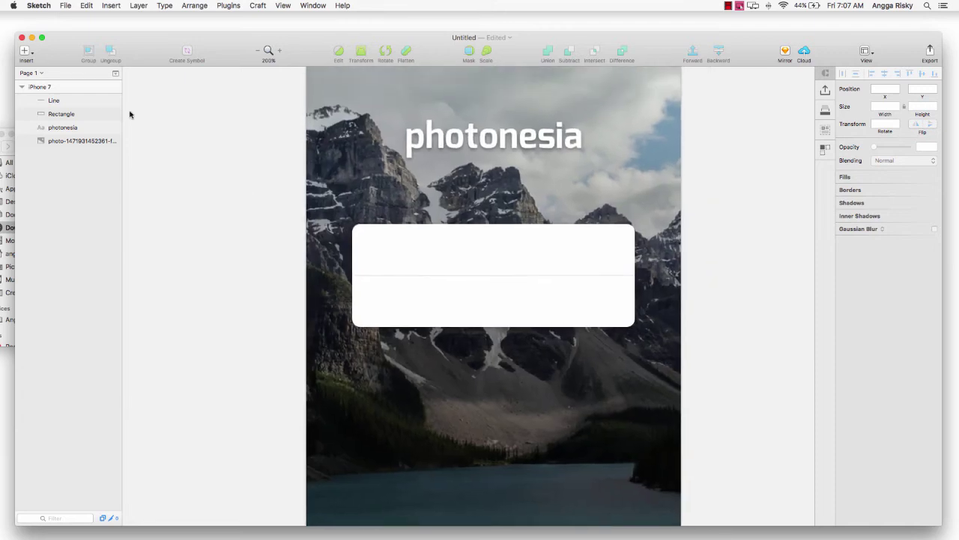
left_click(24, 50)
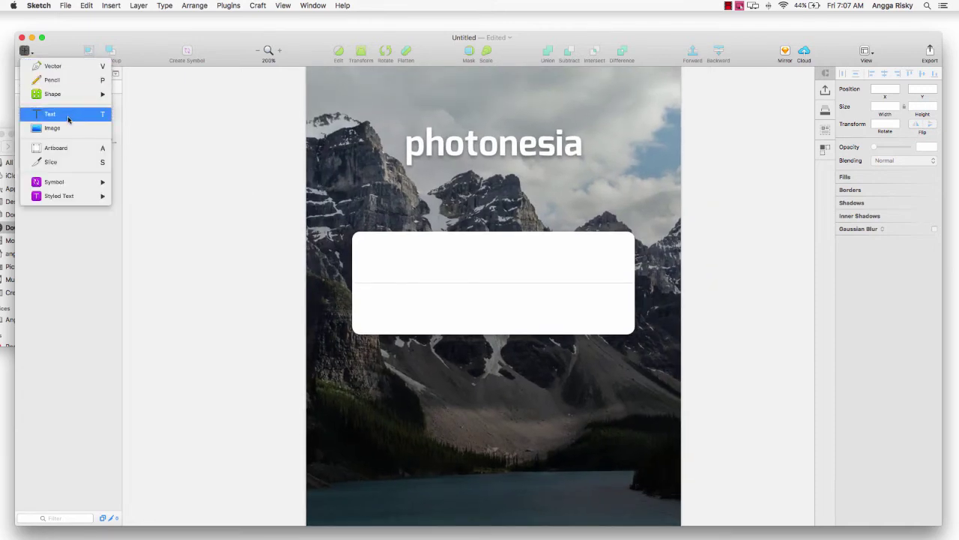
left_click(49, 114)
left_click(377, 260)
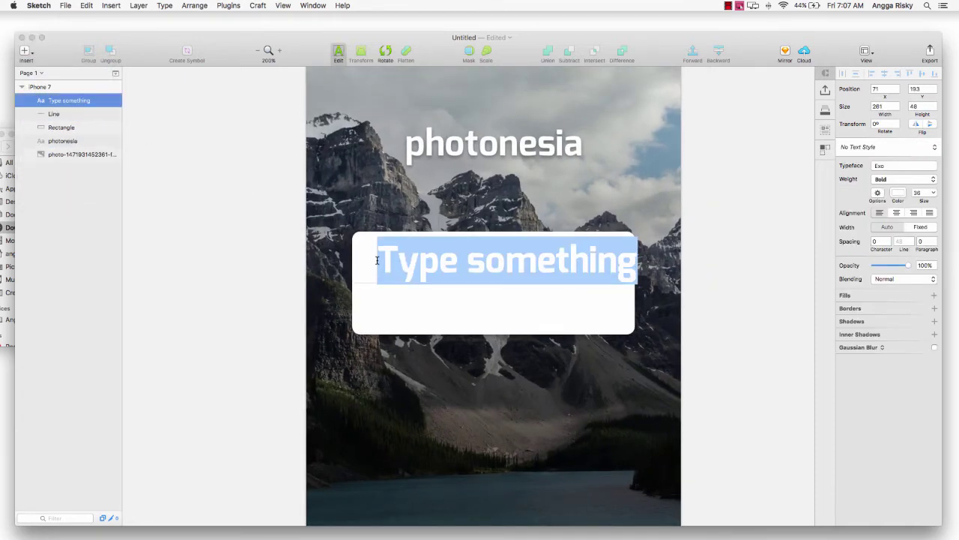
type("Emai")
key("super+a")
key("BackSpace")
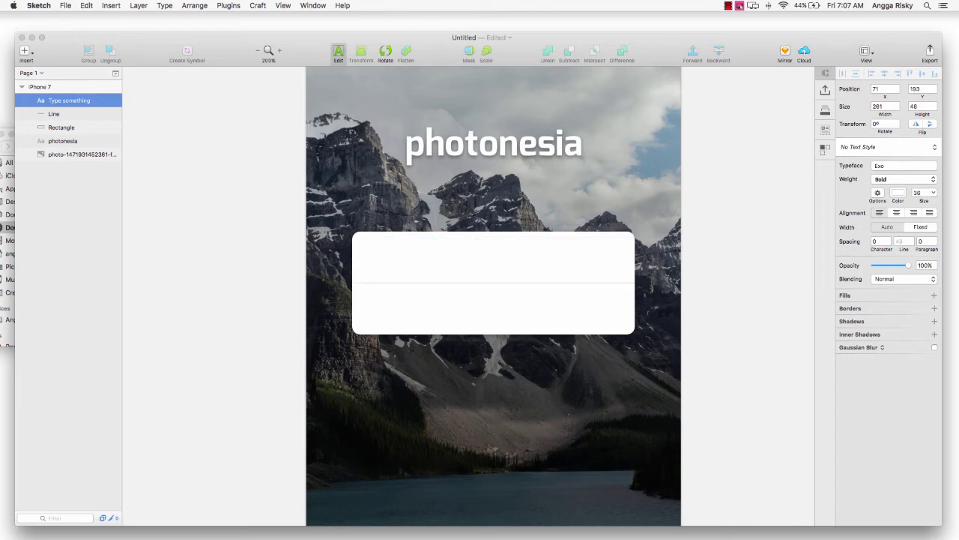
Change the colour of the "Username" text from white to a light grey.
key("super+a")
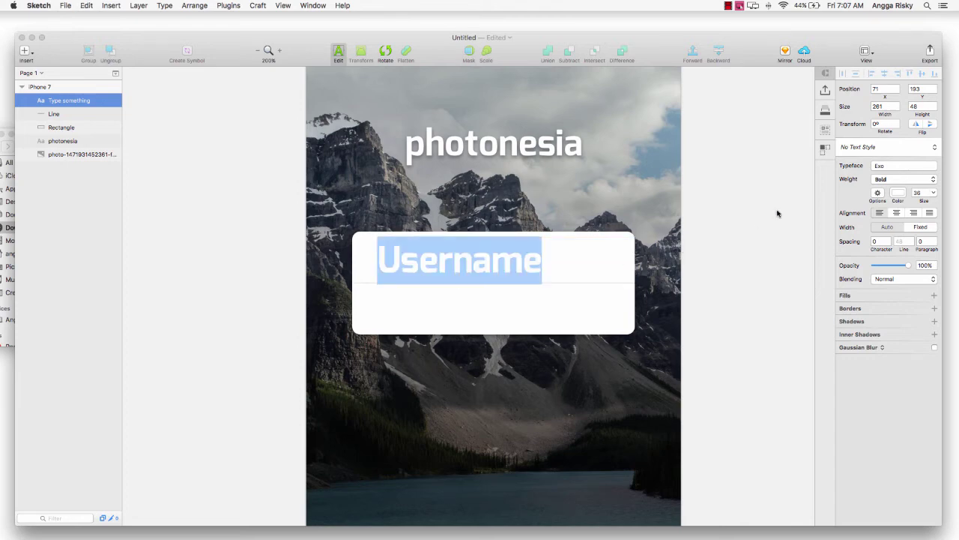
left_click(898, 193)
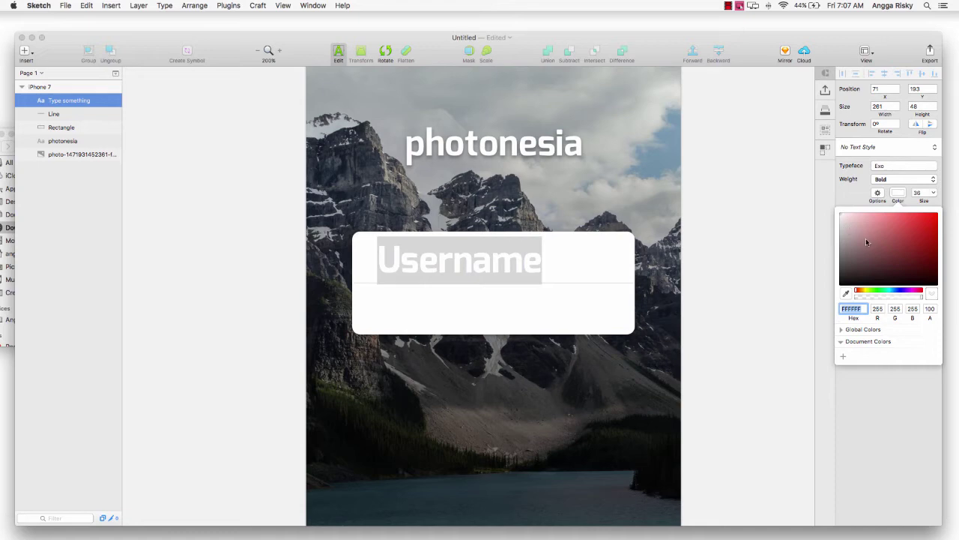
left_click_drag(866, 242, 830, 220)
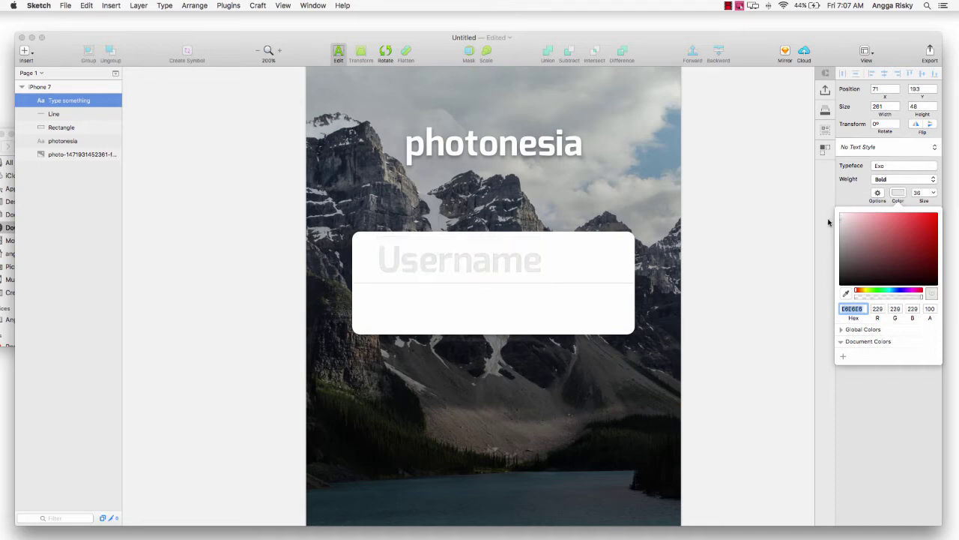
left_click(899, 193)
Set the "Username" text's typeface to Roboto with Regular weight.
left_click(893, 167)
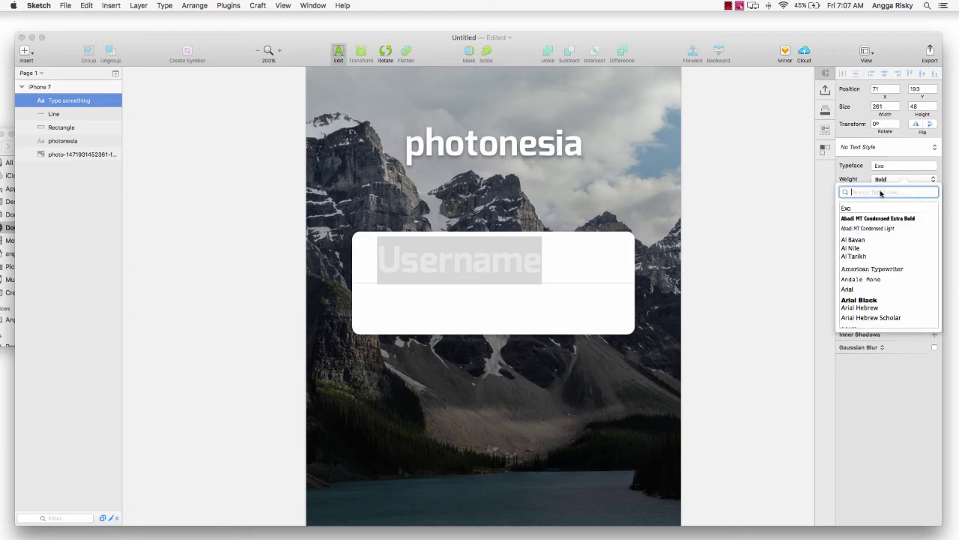
type("e")
type("obo")
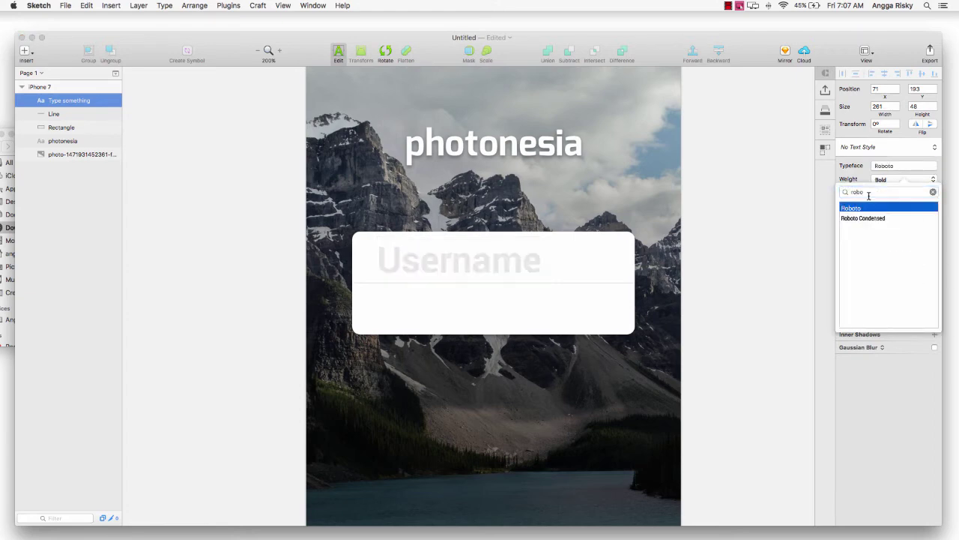
key("Return")
left_click(885, 180)
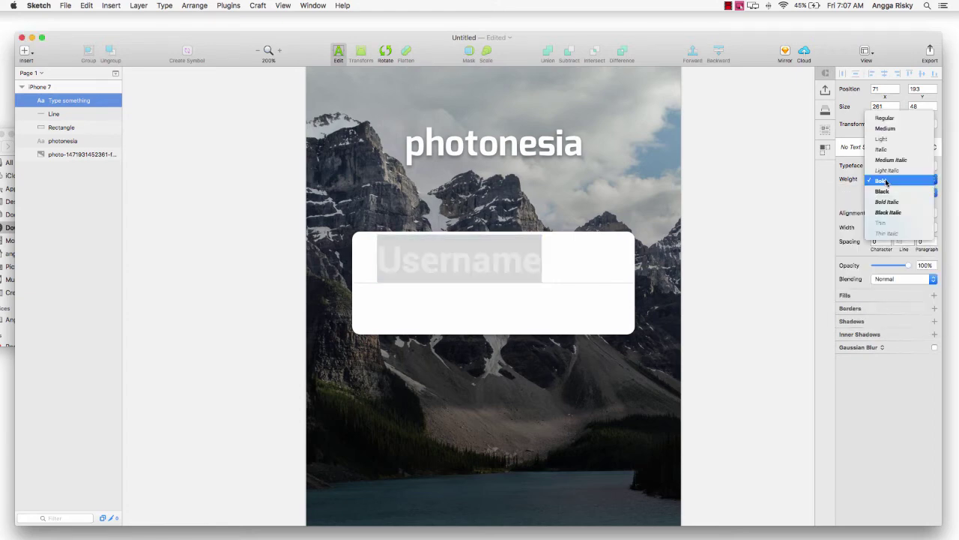
left_click(888, 119)
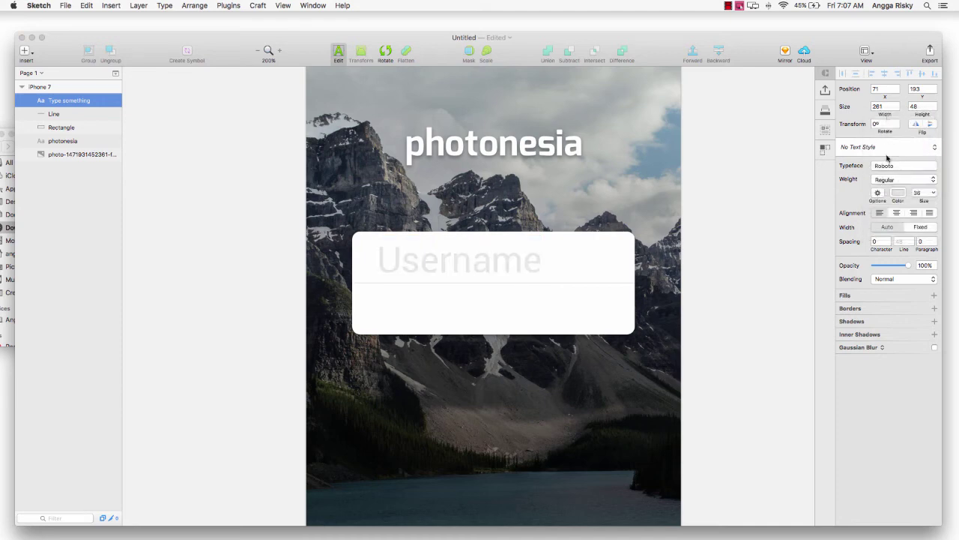
Set the "Username" text size to 20 and nudge the layer up to Y 202.
key("super+a")
left_click(920, 192)
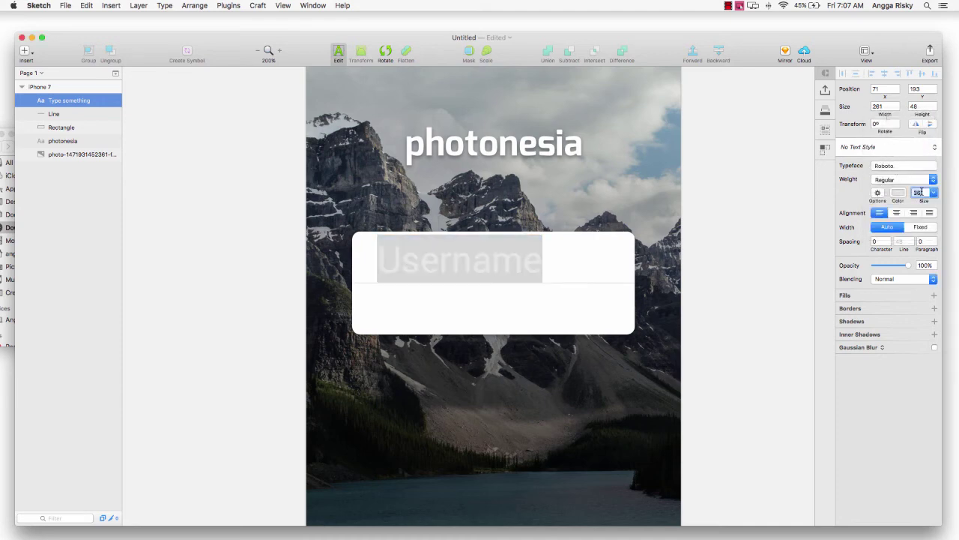
type("20")
key("Return")
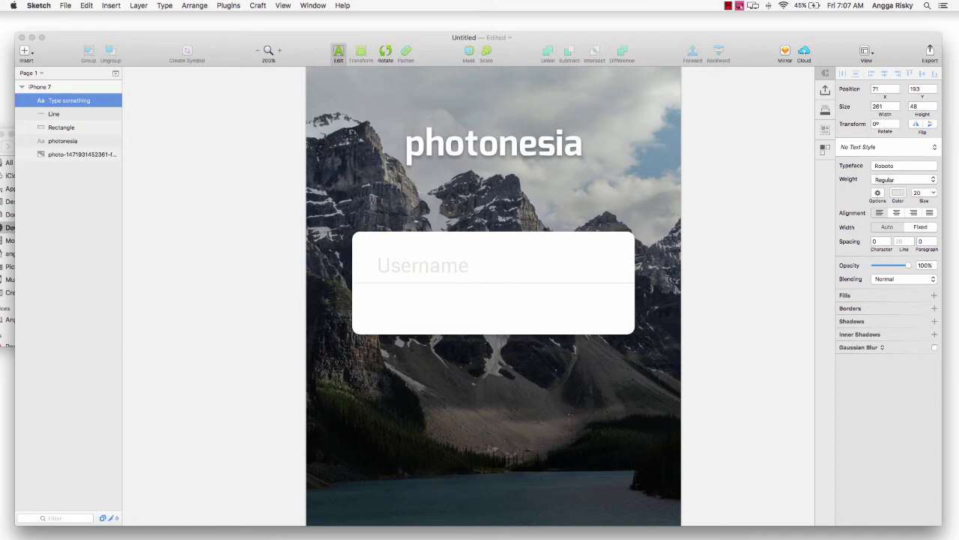
key("Escape")
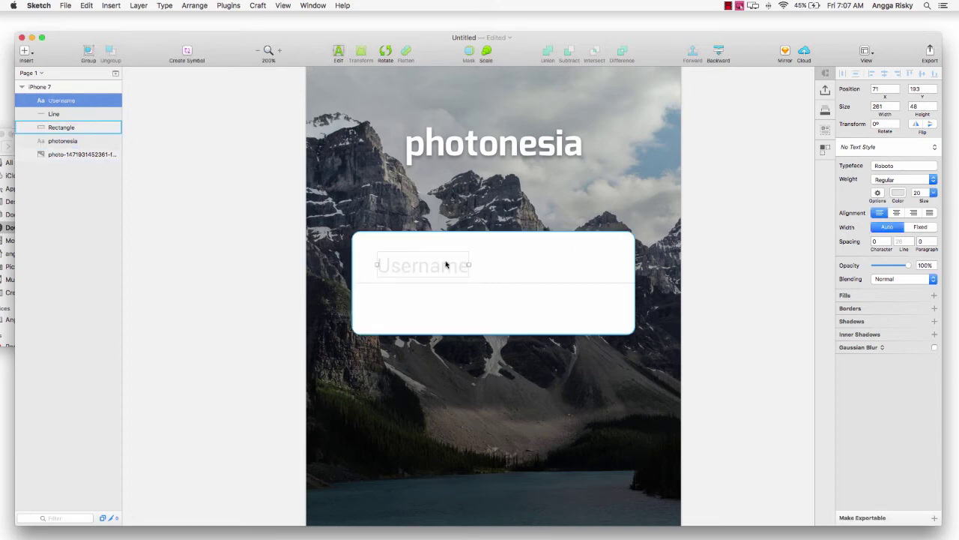
key("Up")
key("Up")
key("Up")
key("Up")
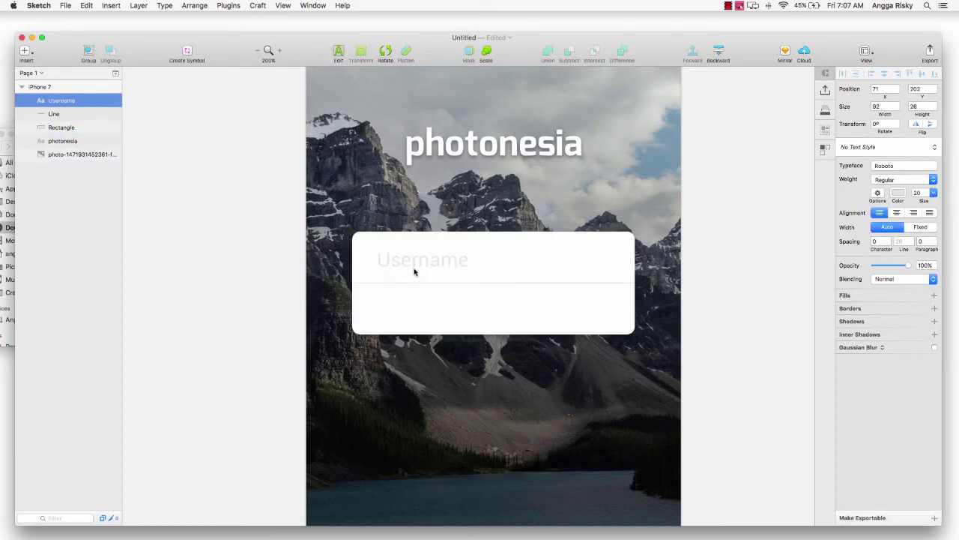
Duplicate the "Username" text and turn the copy into the User icon from the simple-line-icons icon font.
right_click(408, 266)
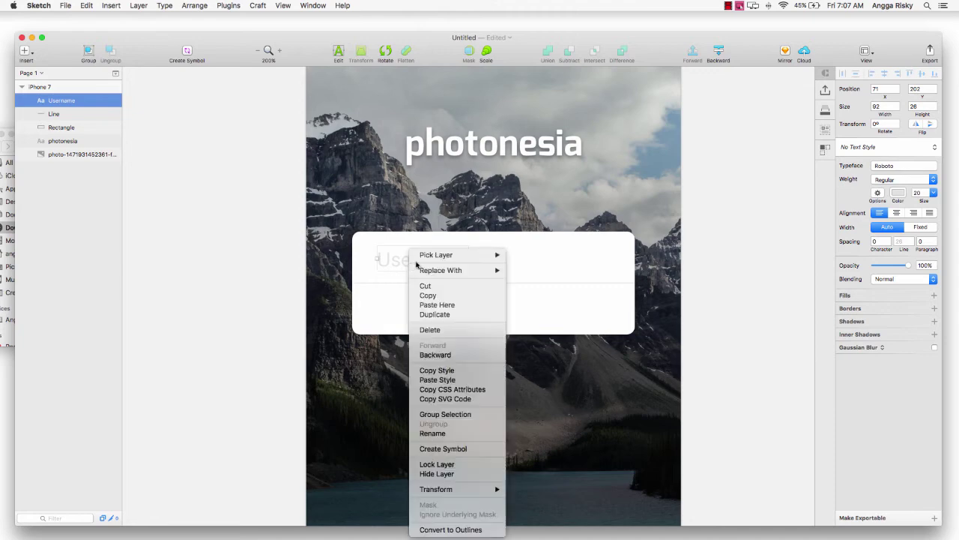
left_click(436, 314)
left_click(228, 6)
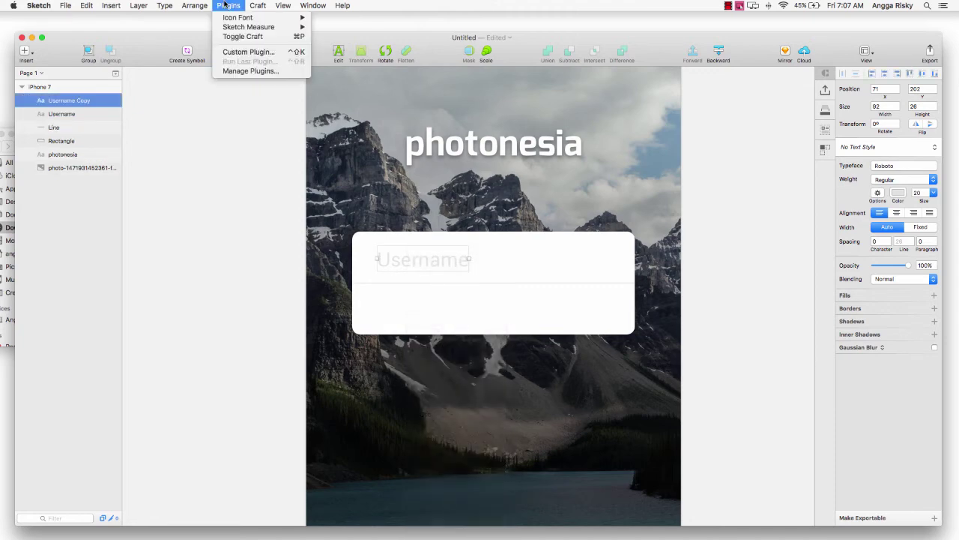
mouse_move(248, 18)
mouse_move(381, 21)
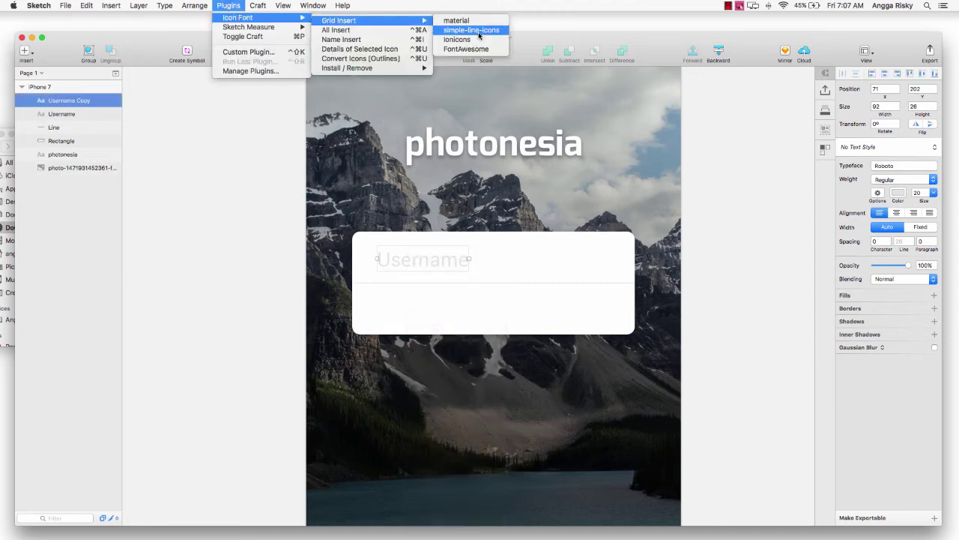
left_click(478, 35)
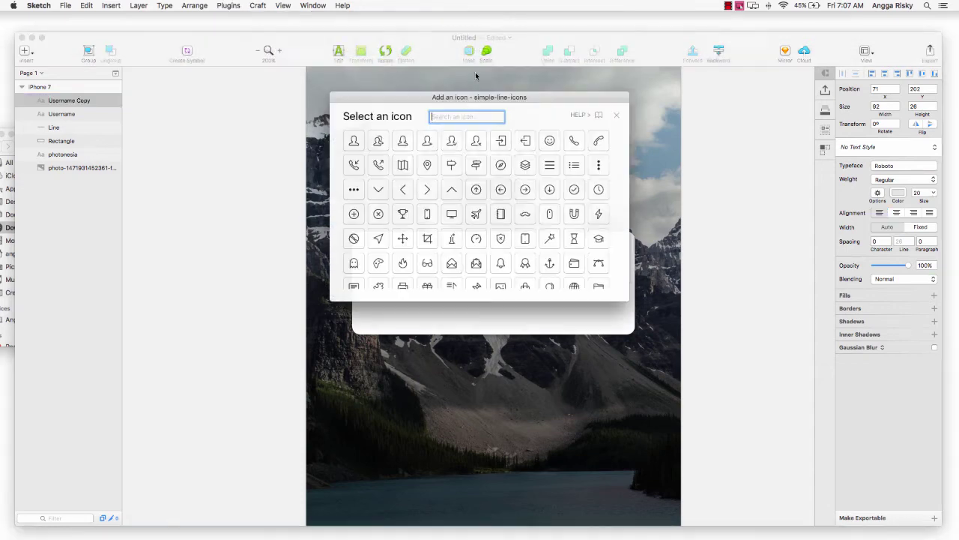
left_click(354, 141)
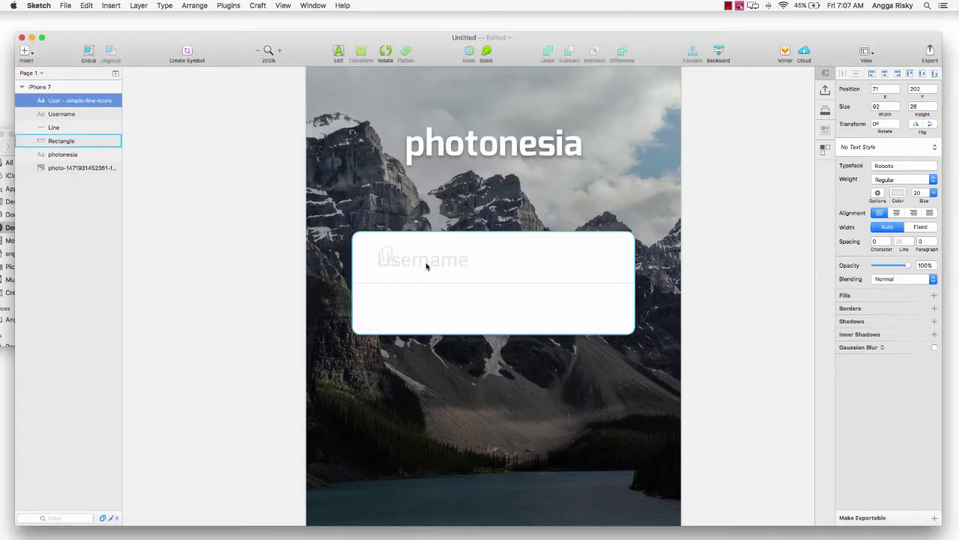
Set the user icon's size to 18 and move it left of the "Username" text to X 53.
left_click(923, 192)
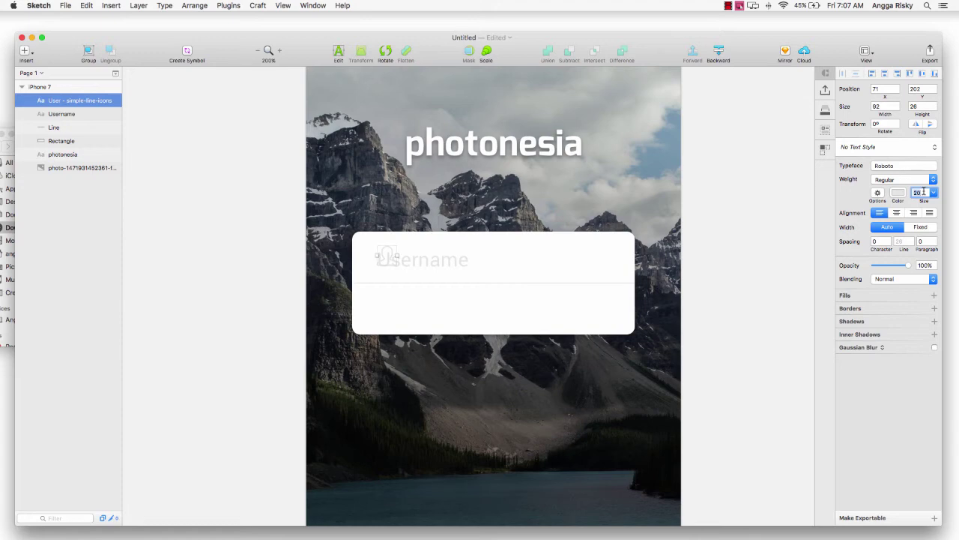
key("Return")
double_click(922, 193)
type("18")
key("Return")
left_click(392, 261)
left_click_drag(391, 261, 368, 262)
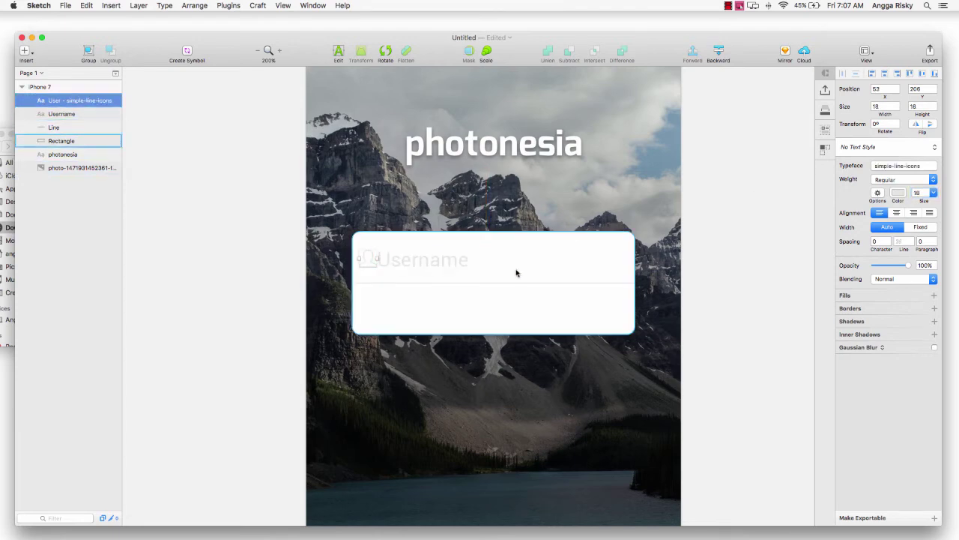
Move the "Username" text right to X 88, leaving a gap beside the user icon.
left_click(428, 263)
key("Left")
key("Left")
key("Left")
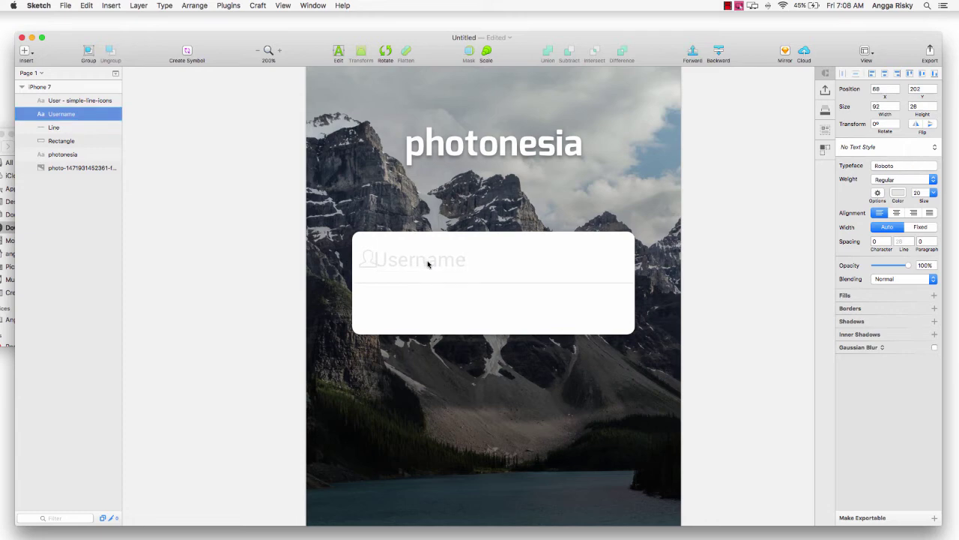
key("shift+Right")
key("shift+Right")
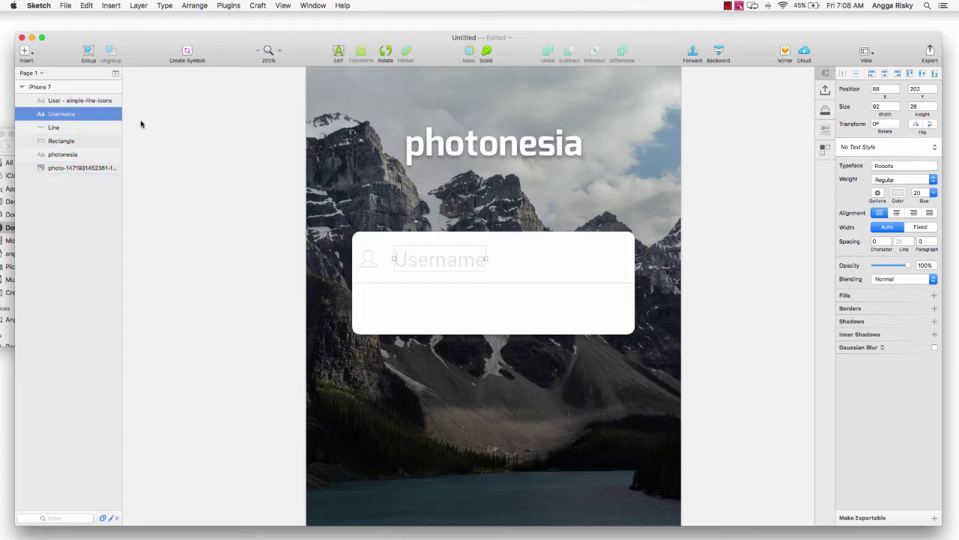
Shift the user icon and "Username" text together to the right to leave padding from the box's left edge.
left_click(82, 102, "shift")
key("Left")
key("Left")
key("Left")
key("Left")
key("Left")
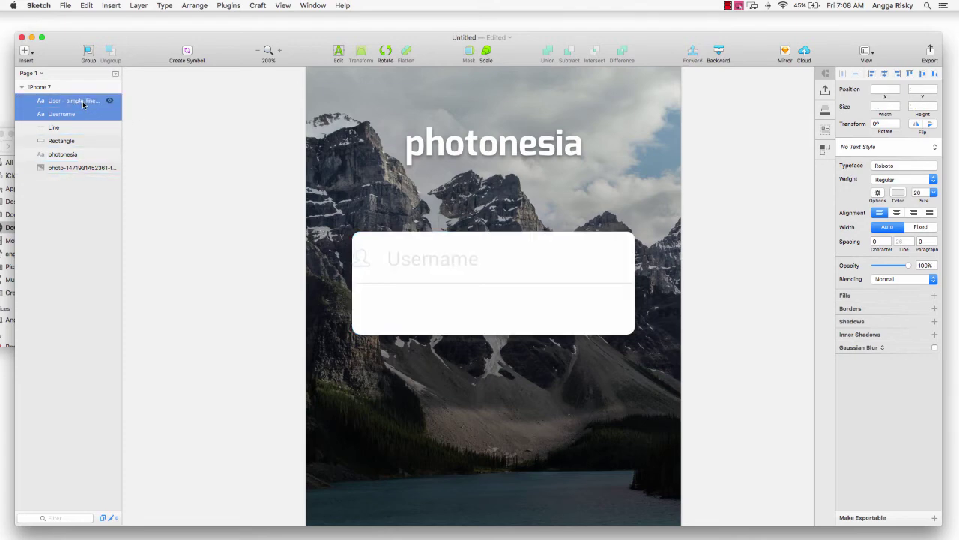
key("Right")
key("Right")
key("Right")
key("Right")
key("Right")
key("Right")
key("Right")
key("Right")
key("Right")
key("Right")
key("Right")
key("Right")
key("Right")
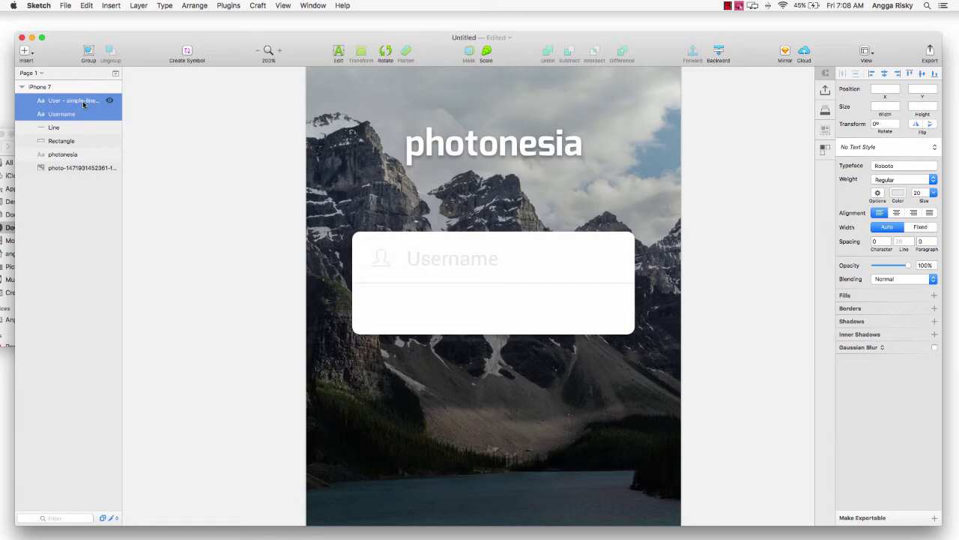
Move the user icon and "Username" text together slightly left, placing the icon at X 56 and the text at X 91.
key("Left")
key("Left")
key("Left")
key("Left")
key("Left")
key("Left")
key("super+0")
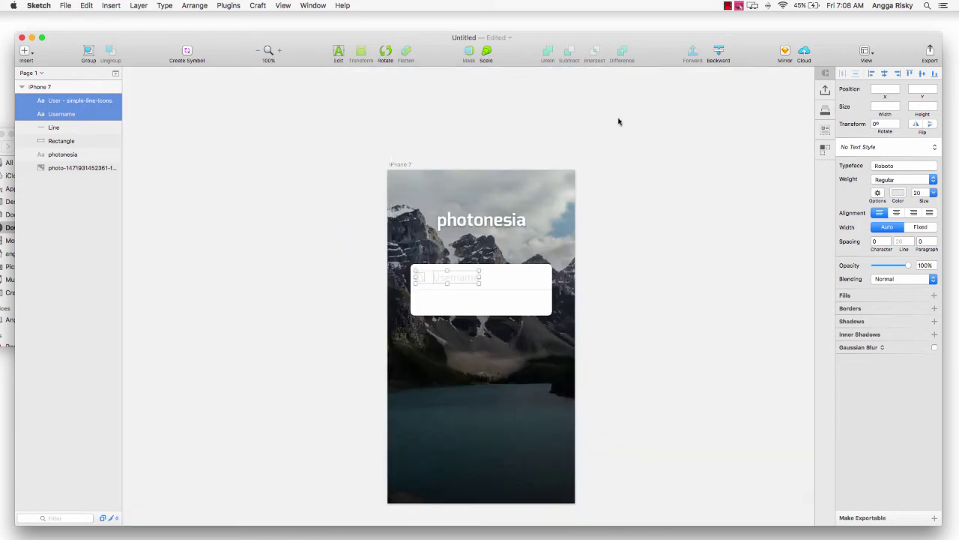
left_click(619, 121)
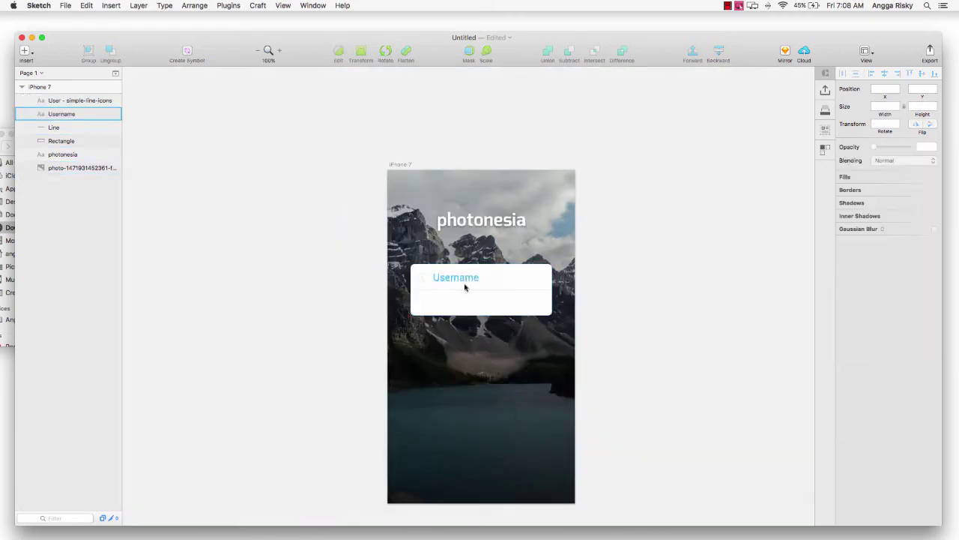
Set the "Username" text's size to 16 and its weight to Light.
left_click(434, 279)
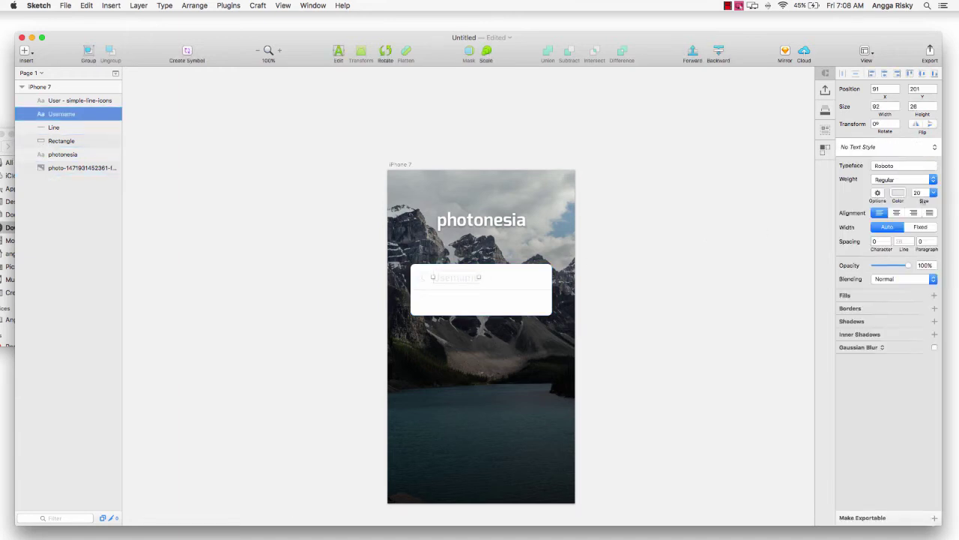
left_click(919, 193)
key("Return")
left_click(919, 193)
type("16")
key("Return")
left_click(903, 179)
left_click(899, 204)
Change the "Username" text color to gray 7C7C7C and copy its hex value.
left_click(898, 194)
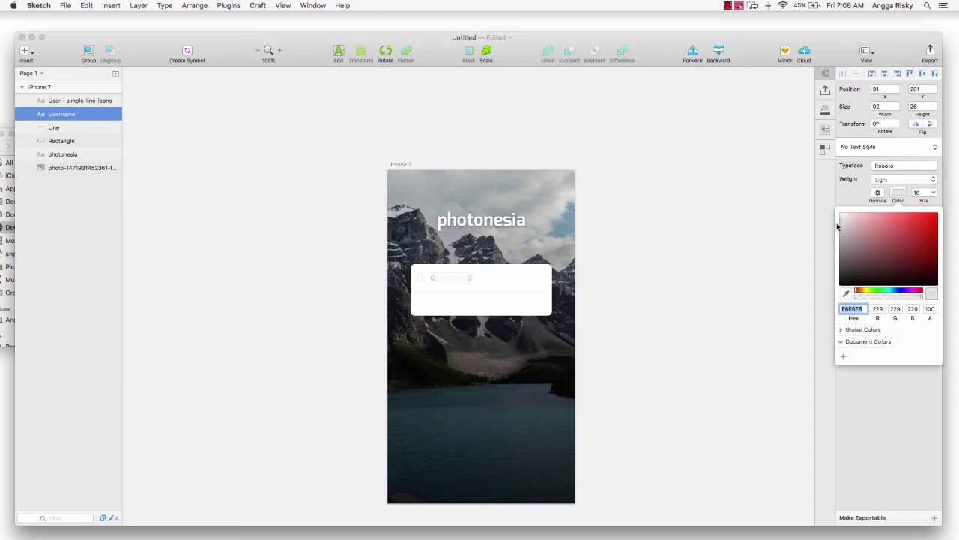
left_click_drag(841, 226, 824, 254)
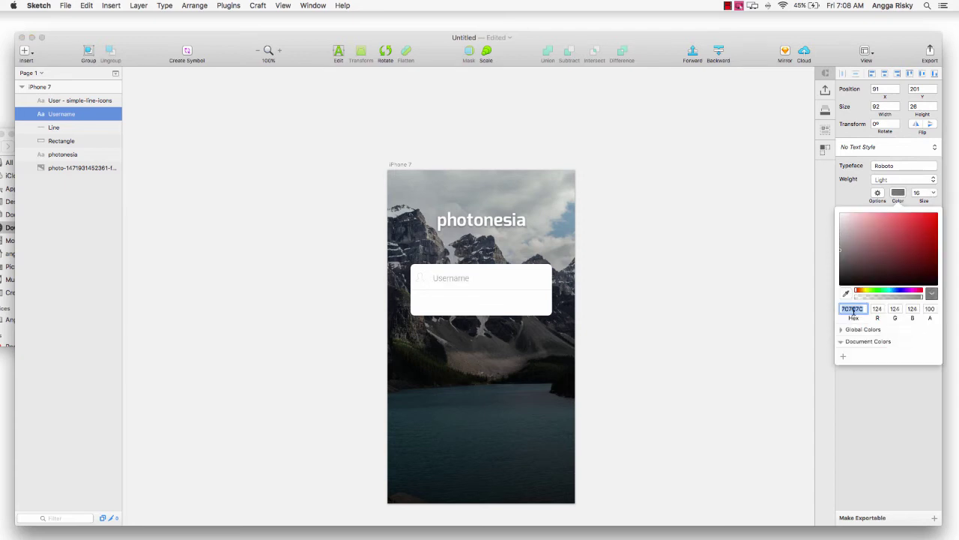
key("super+c")
key("Escape")
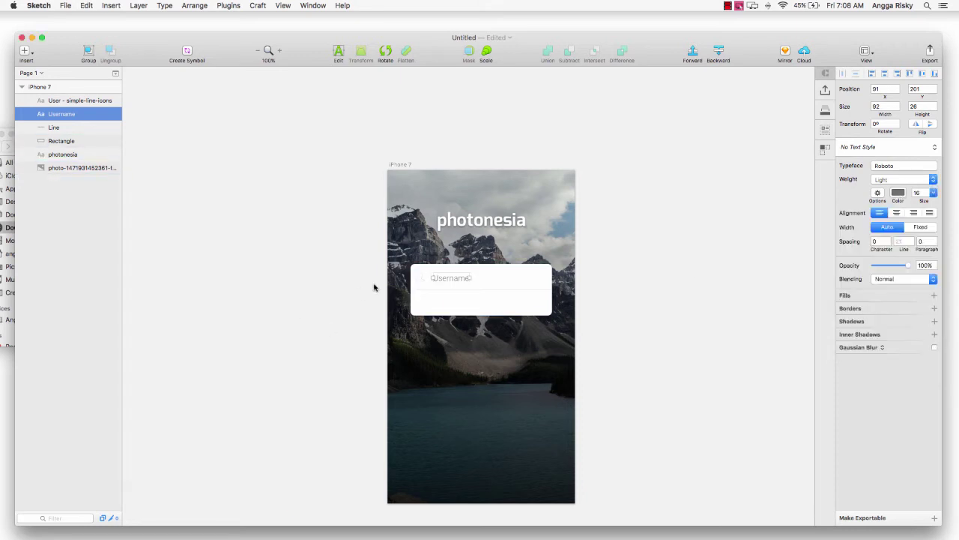
Set the user icon's size to 16 and its color to the same gray, 7C7C7C.
left_click(422, 278)
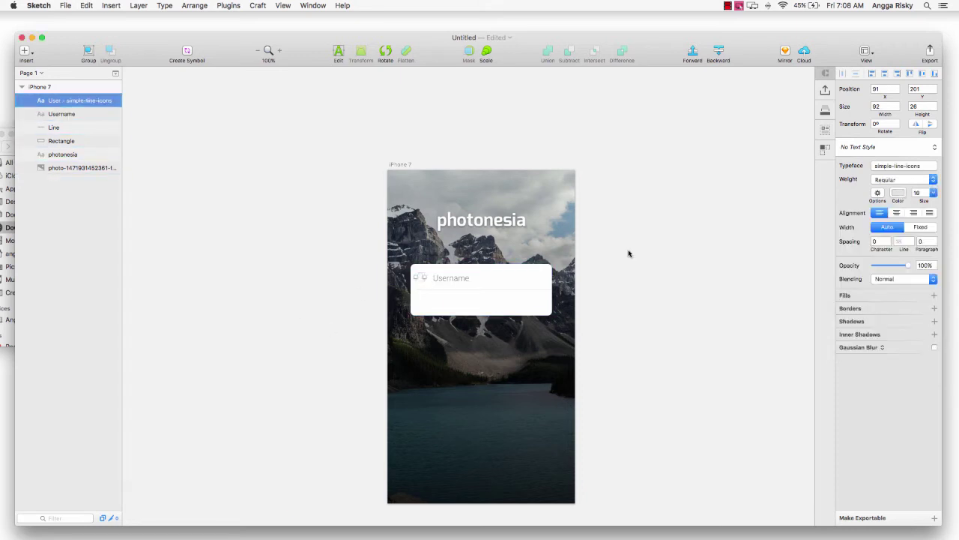
left_click(922, 193)
type("16")
key("Return")
left_click(898, 193)
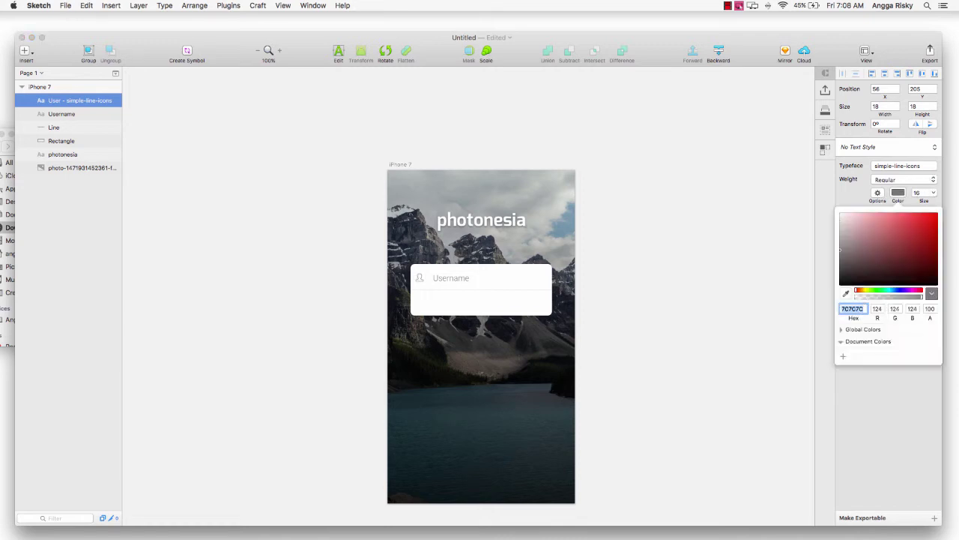
left_click(701, 212)
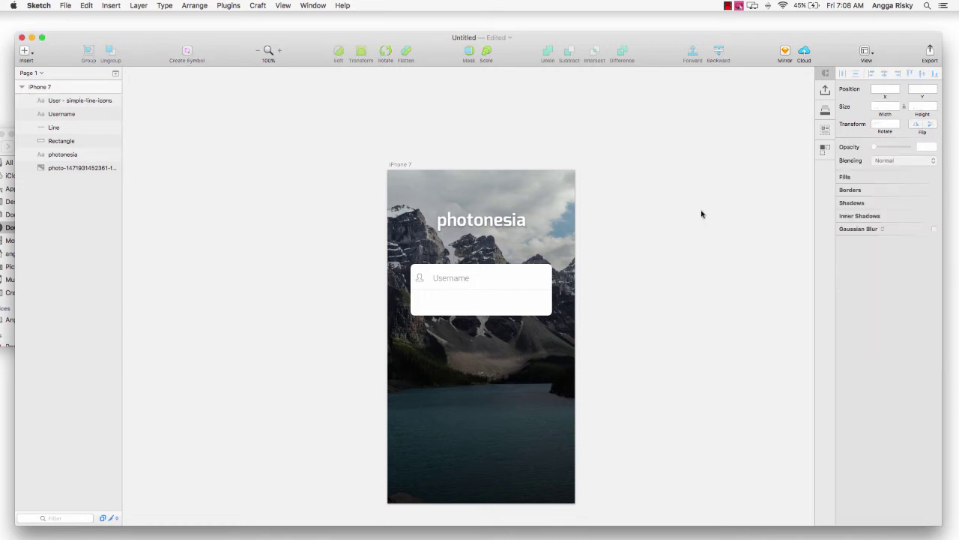
Move the "Username" text closer to the user icon, to X 80.
key("super+plus")
left_click(404, 259)
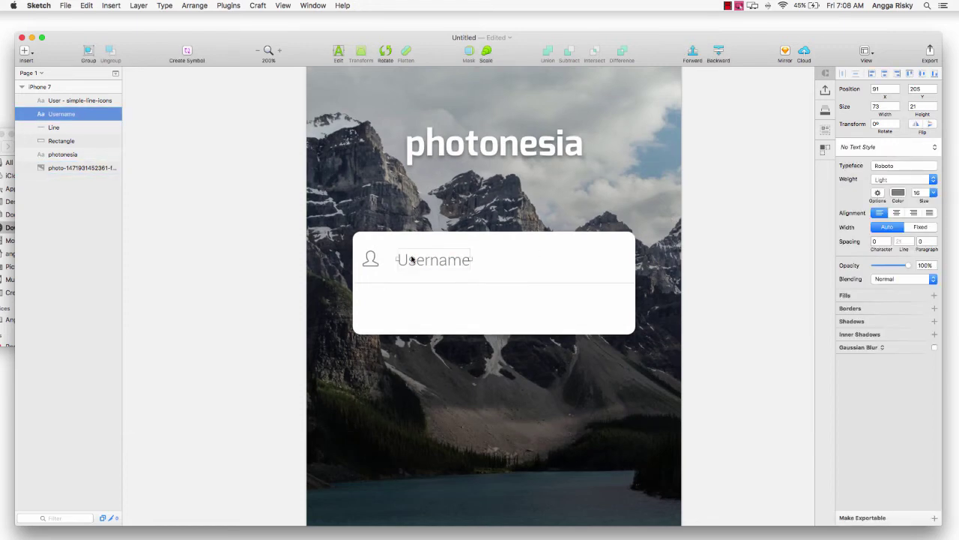
left_click_drag(431, 259, 411, 259)
key("Right")
key("Right")
key("Right")
key("Right")
key("Right")
key("Right")
key("Right")
key("Right")
key("Right")
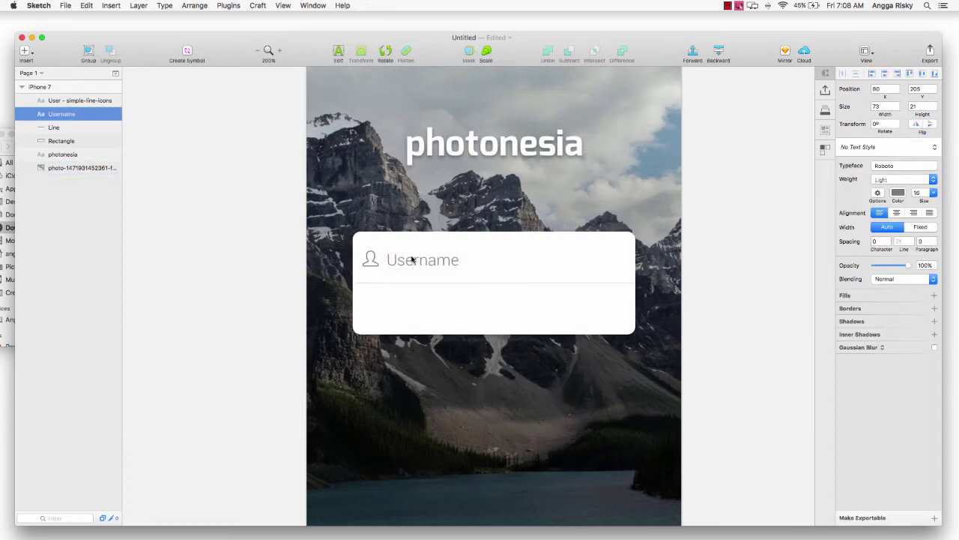
Duplicate the user icon and "Username" text together and move the copies down into the lower half of the white box.
left_click(369, 258, "shift")
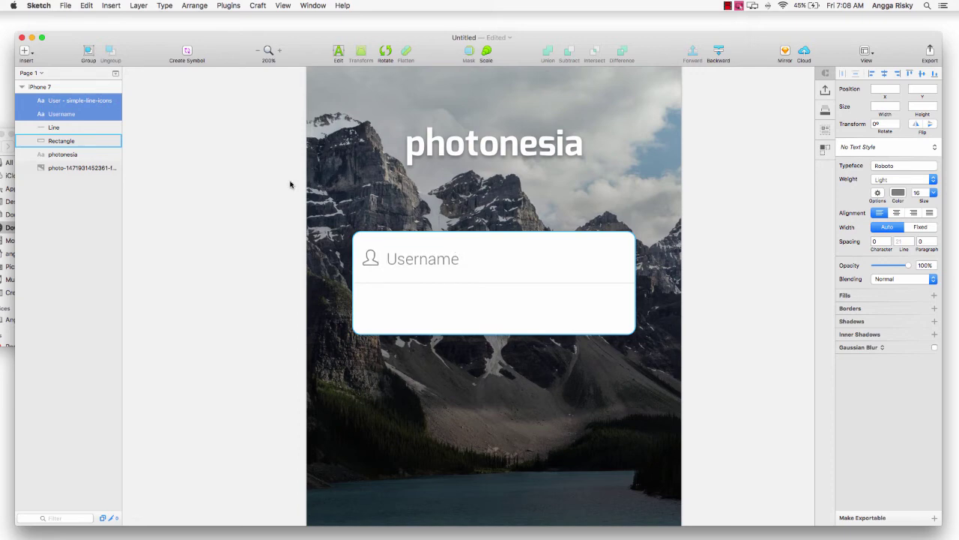
right_click(97, 99)
left_click(113, 152)
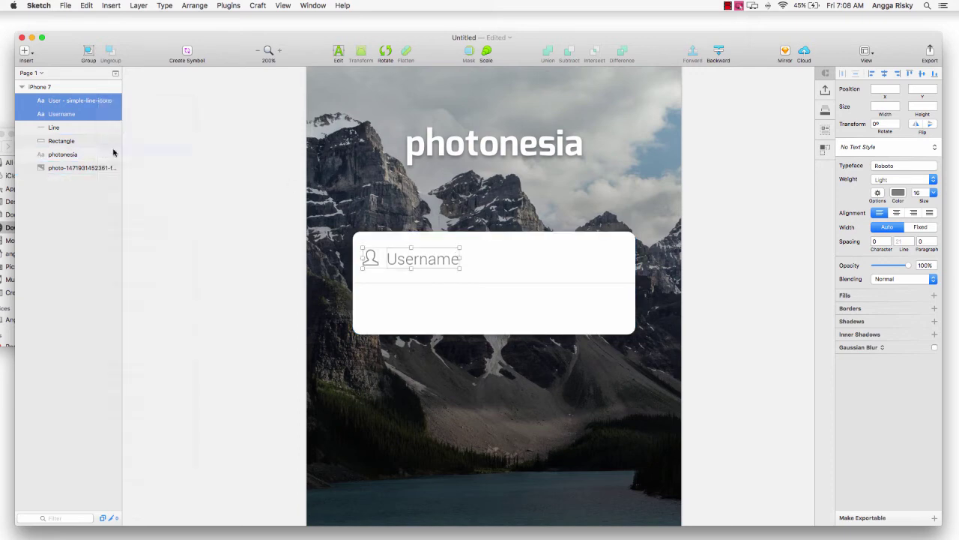
key("shift+Down")
key("shift+Down")
key("shift+Down")
key("shift+Down")
key("shift+Down")
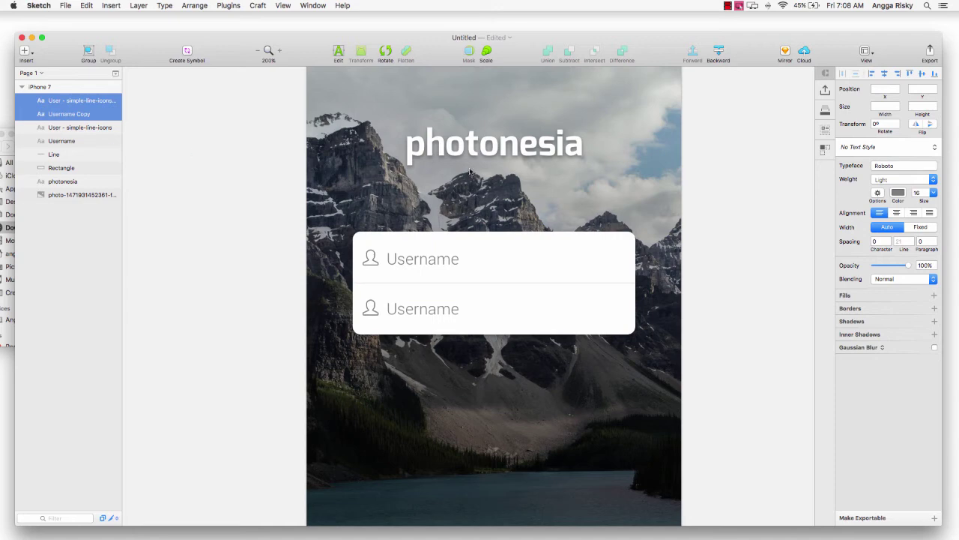
key("Up")
key("Up")
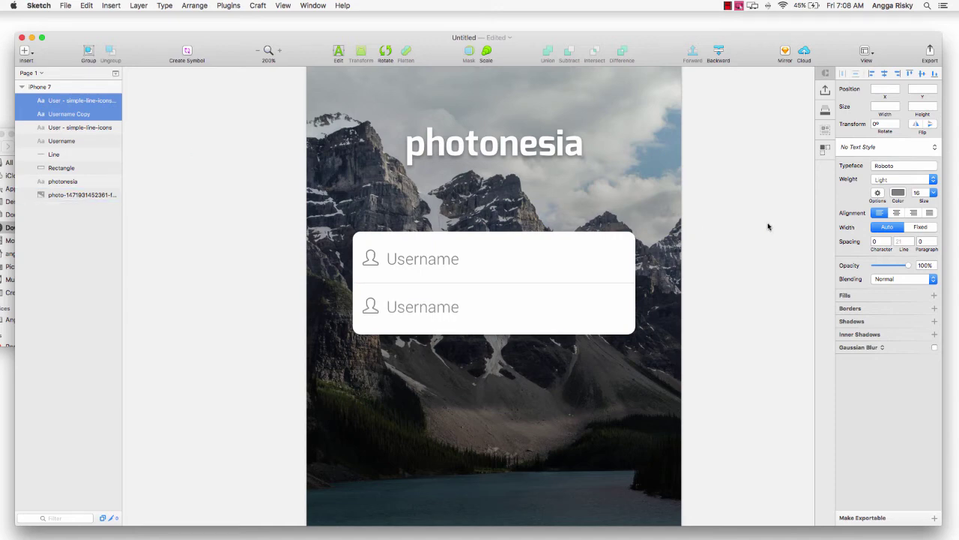
Change the lower "Username" copy's text to "Password".
scroll(769, 226, "left", 3)
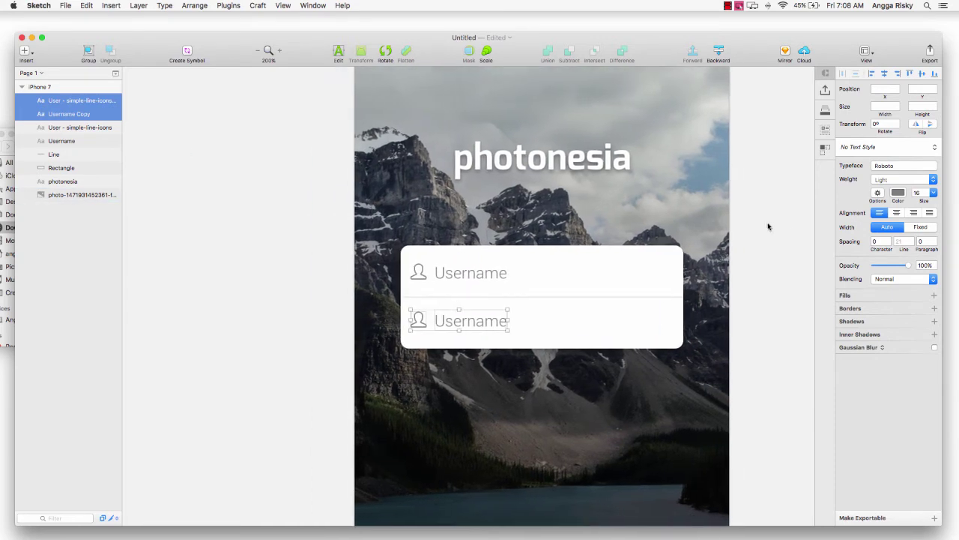
left_click(429, 321)
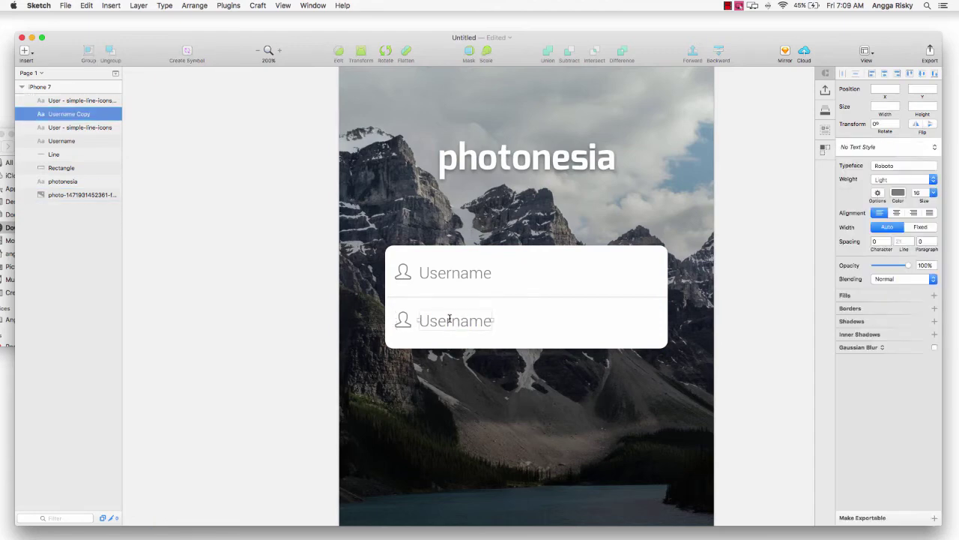
double_click(450, 320)
type("Password")
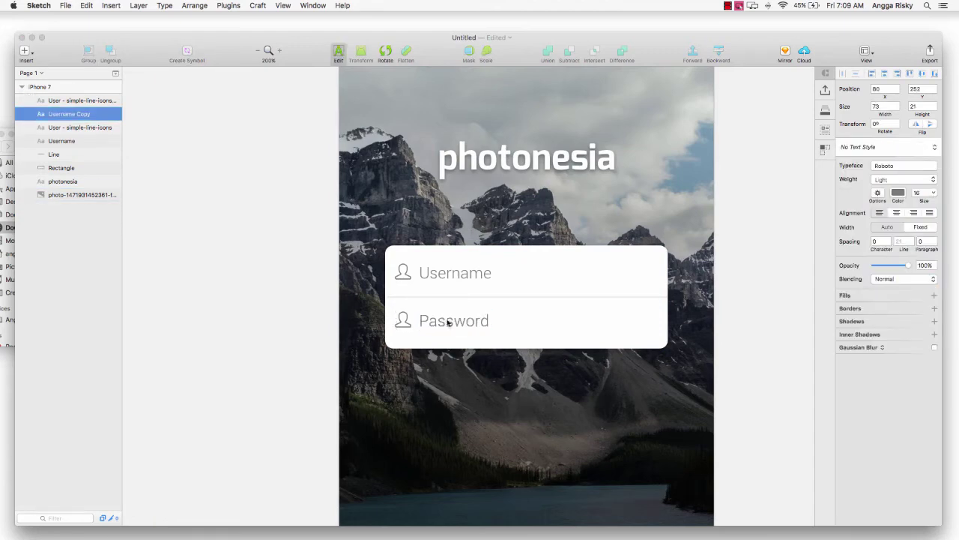
Replace the user icon beside "Password" with the Lock icon from the simple-line-icons icon font.
left_click(403, 320)
left_click(229, 5)
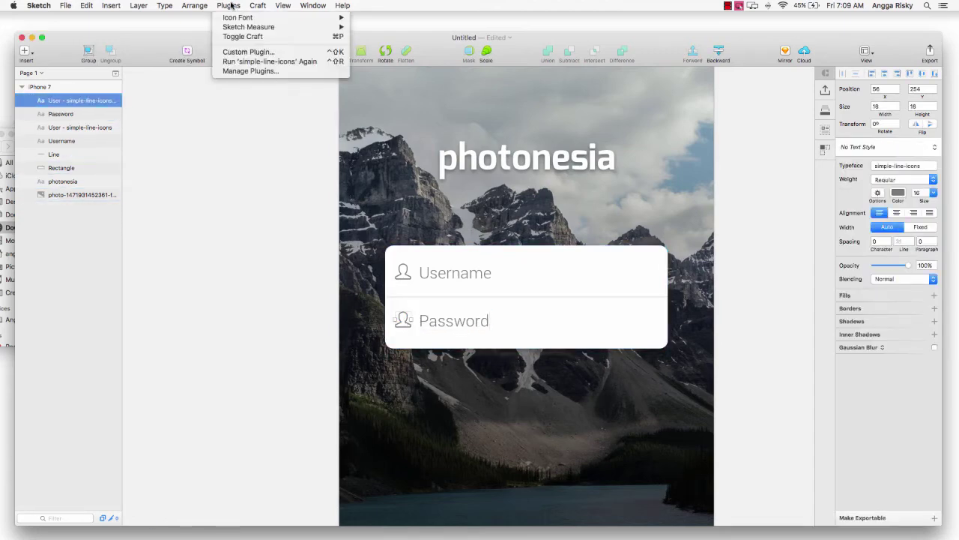
mouse_move(240, 18)
mouse_move(378, 20)
left_click(493, 30)
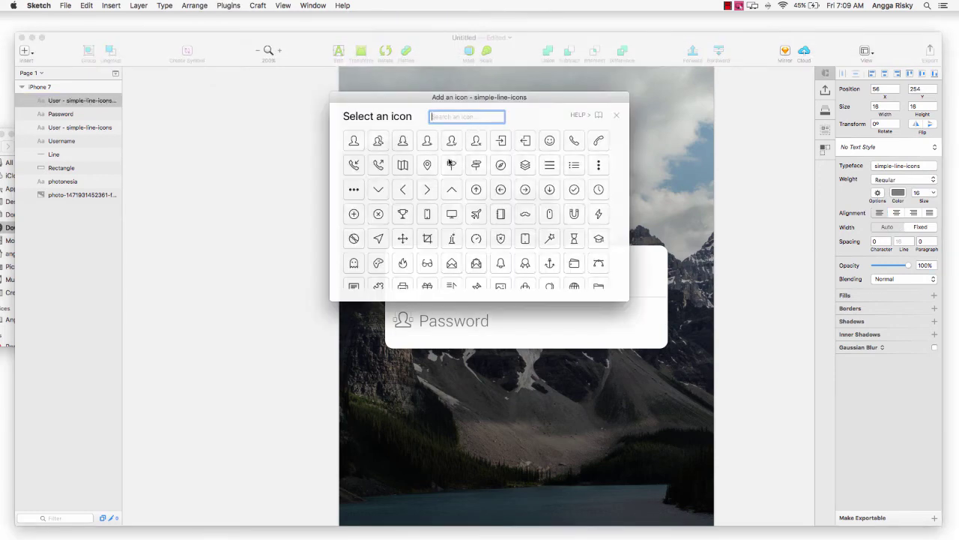
scroll(551, 210, "down", 5)
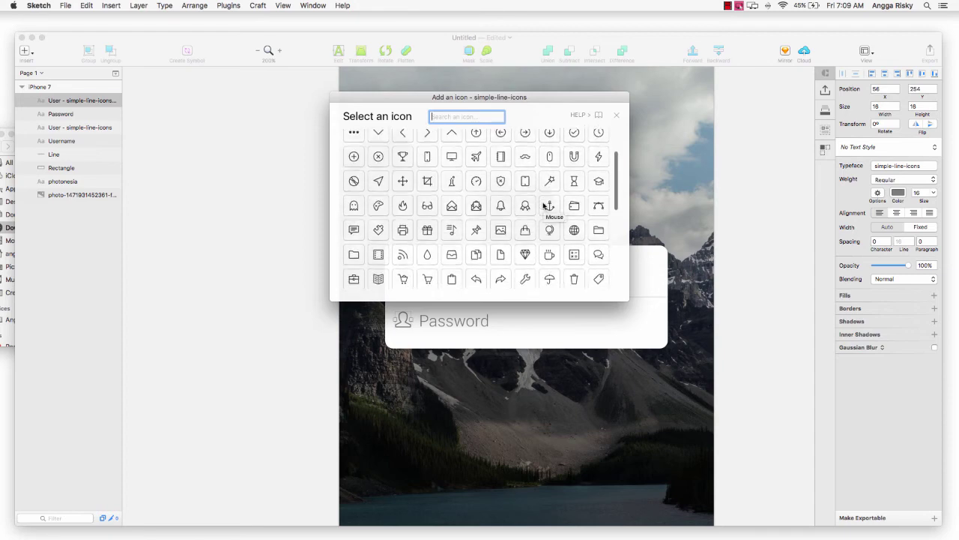
scroll(544, 207, "down", 6)
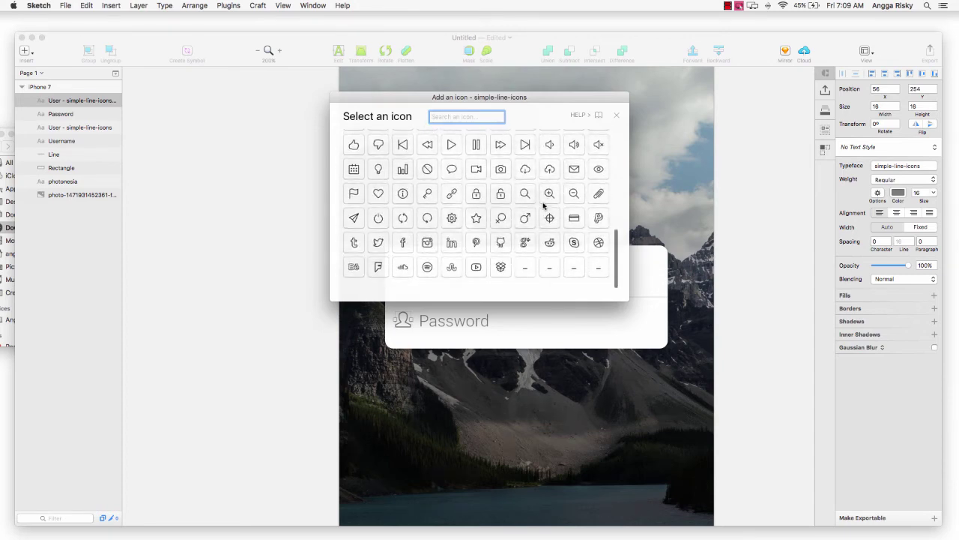
left_click(476, 192)
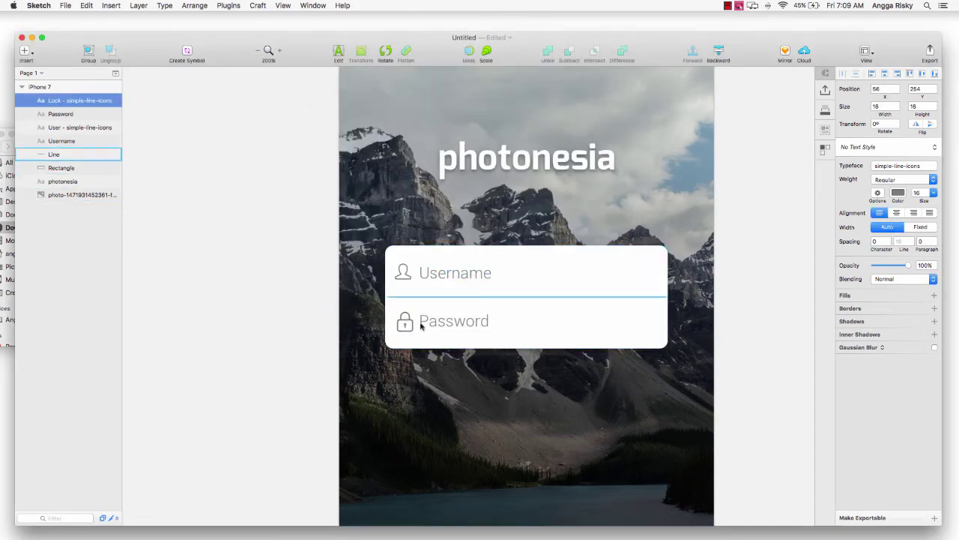
Set the lock icon's size to 16 and move it up to Y 255, level with the "Password" text.
left_click(917, 192)
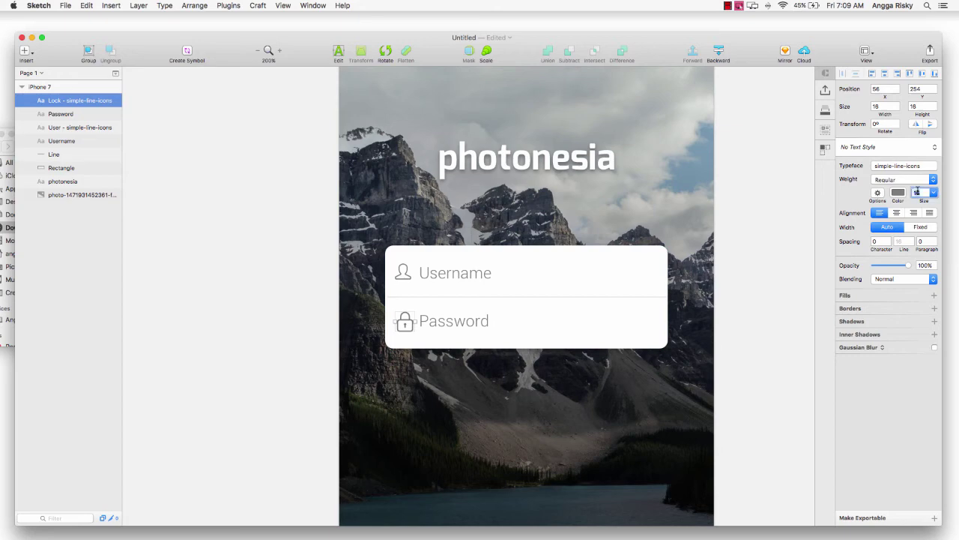
type("16")
key("Return")
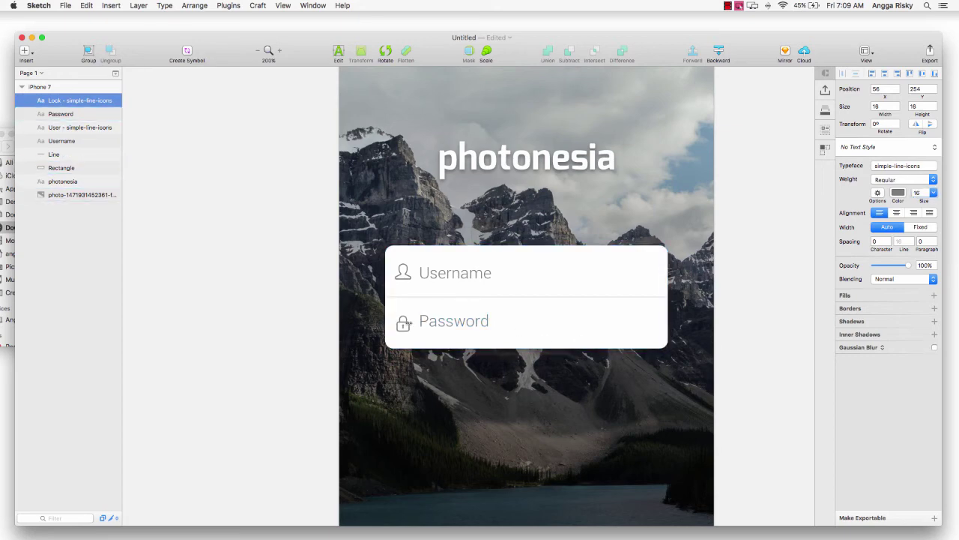
key("Up")
key("Up")
key("Up")
Draw a rounded rectangle about 283 by 47 over the Password row, matching the white box's width.
scroll(561, 229, "right", 5)
scroll(560, 229, "down", 2)
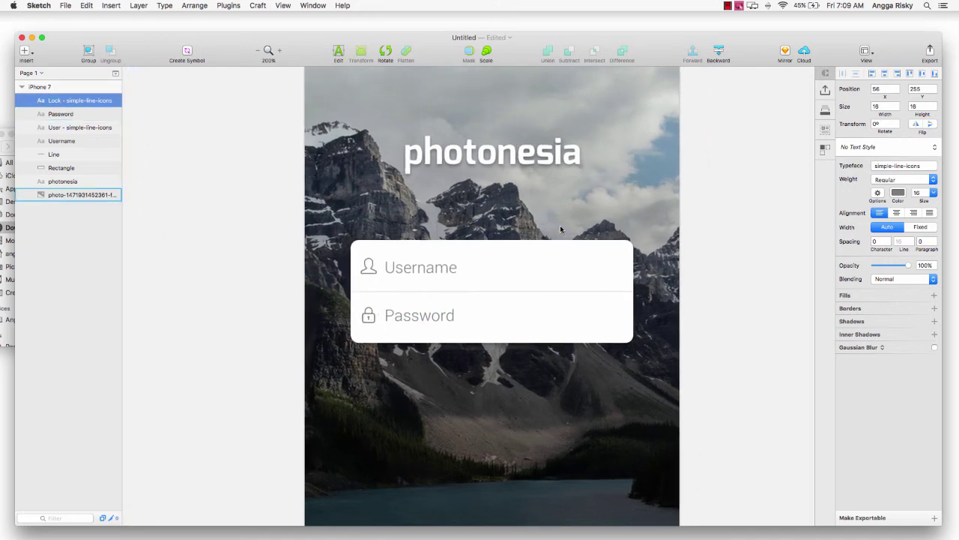
scroll(561, 230, "down", 2)
scroll(560, 228, "left", 1)
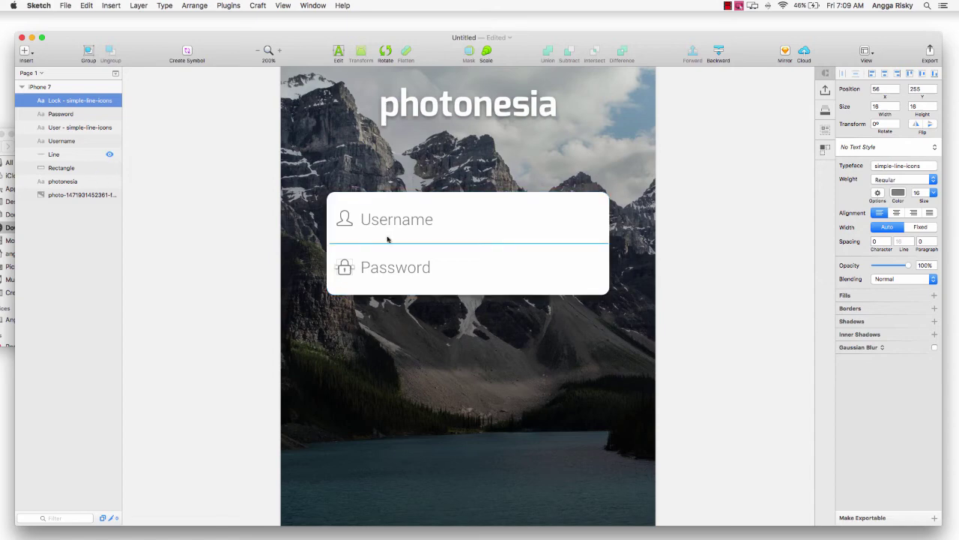
scroll(567, 317, "down", 2)
scroll(567, 317, "right", 2)
scroll(568, 317, "down", 1)
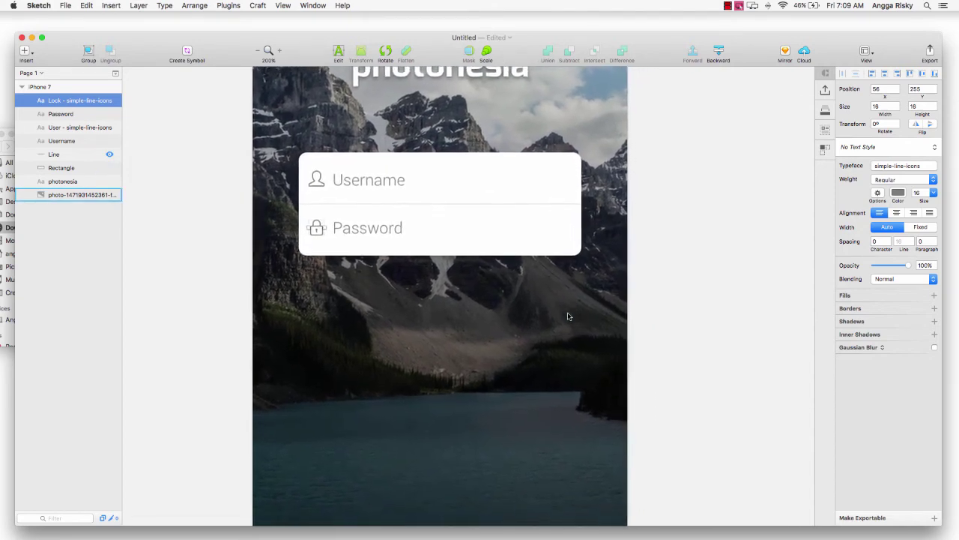
scroll(567, 317, "right", 1)
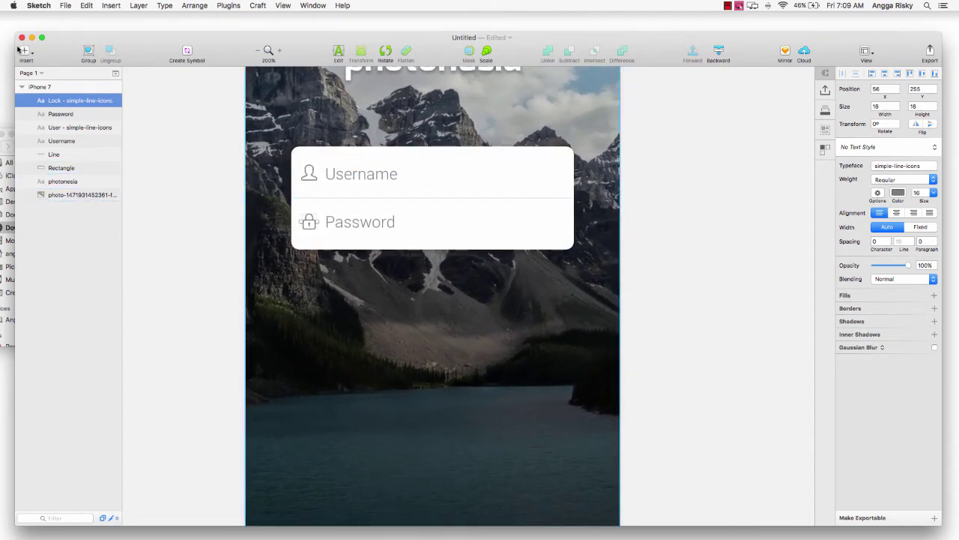
left_click(24, 50)
mouse_move(95, 96)
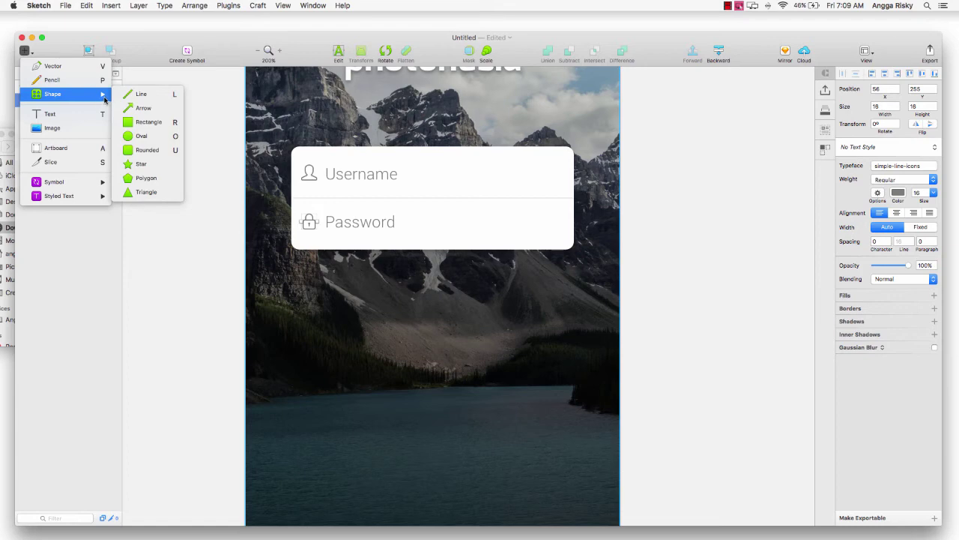
left_click(174, 139)
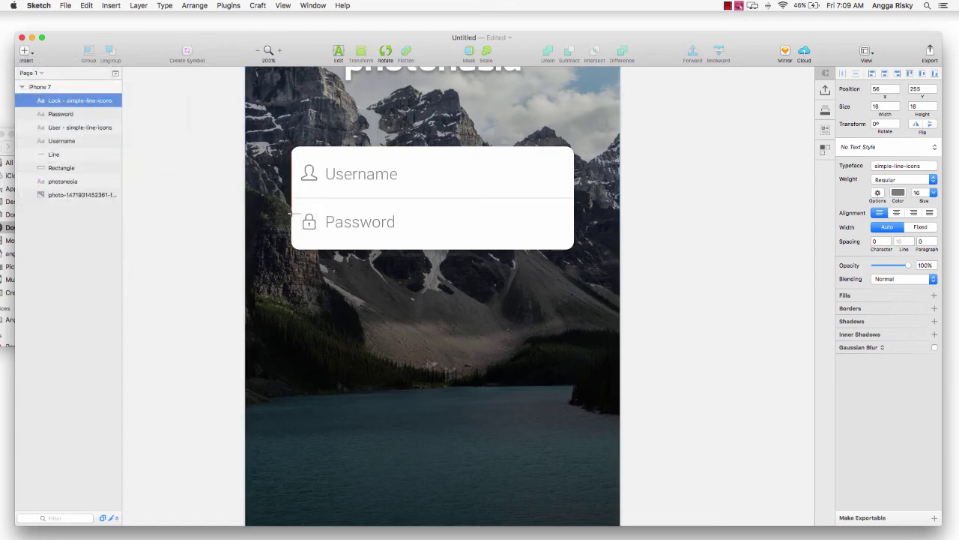
left_click_drag(291, 214, 575, 261)
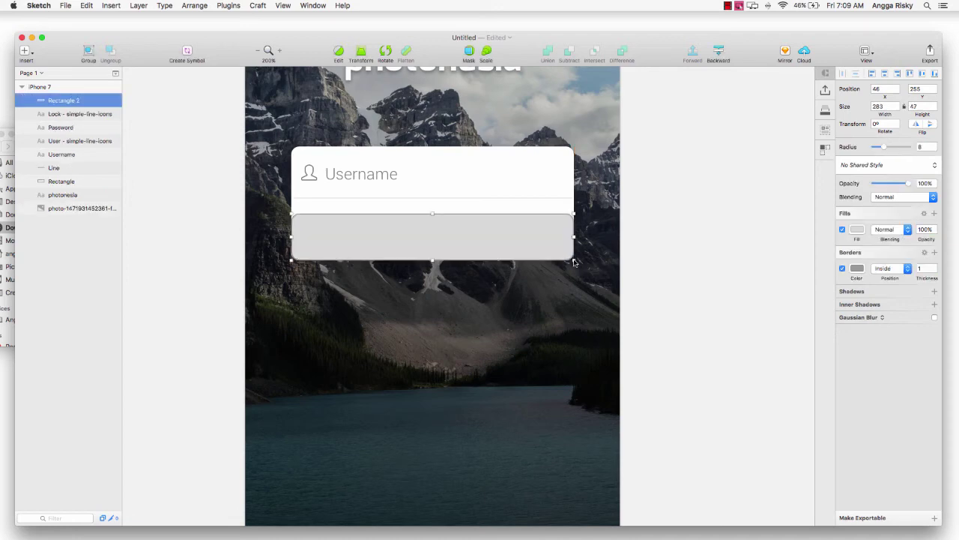
Move the new rounded rectangle down below the white box to Y 311, leaving a gap between them.
key("Down")
key("Down")
key("Down")
key("Down")
key("Down")
key("Down")
key("Down")
key("Down")
key("Down")
key("Down")
key("Down")
key("Down")
key("Down")
key("Down")
key("Down")
key("Down")
key("Down")
key("Down")
key("Down")
key("Down")
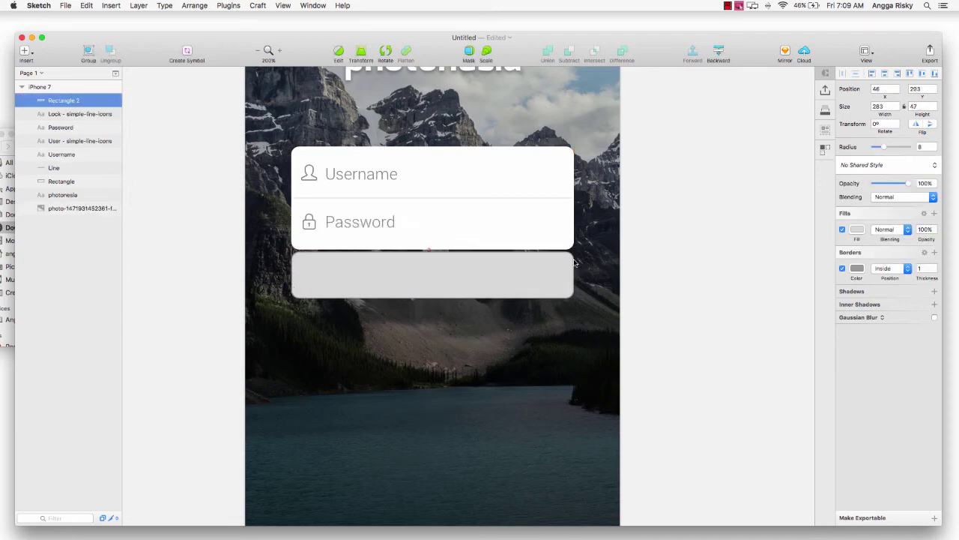
key("Down")
key("Down")
key("Down")
key("Down")
key("Down")
key("Down")
key("Down")
key("Down")
key("Down")
key("Down")
key("Down")
key("Down")
key("Down")
key("Down")
key("Down")
key("Down")
key("Down")
key("Down")
key("Down")
key("Down")
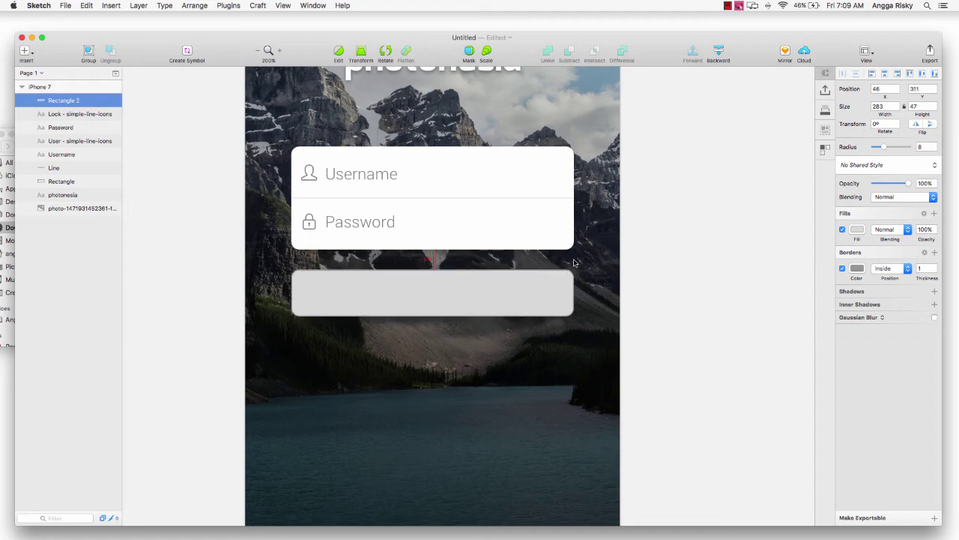
Set the lower rectangle's corner radius to 5 to match the white box, and remove its border.
left_click(61, 182)
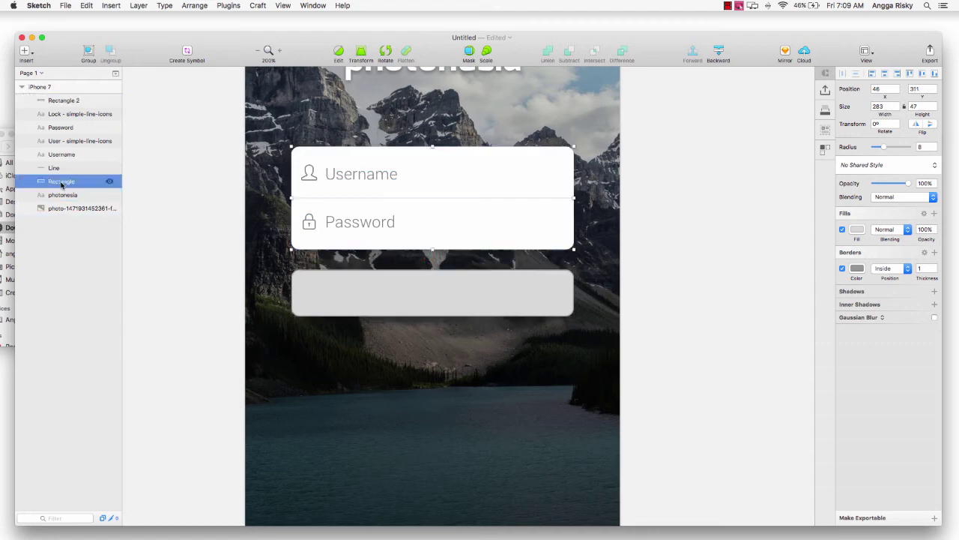
double_click(921, 146)
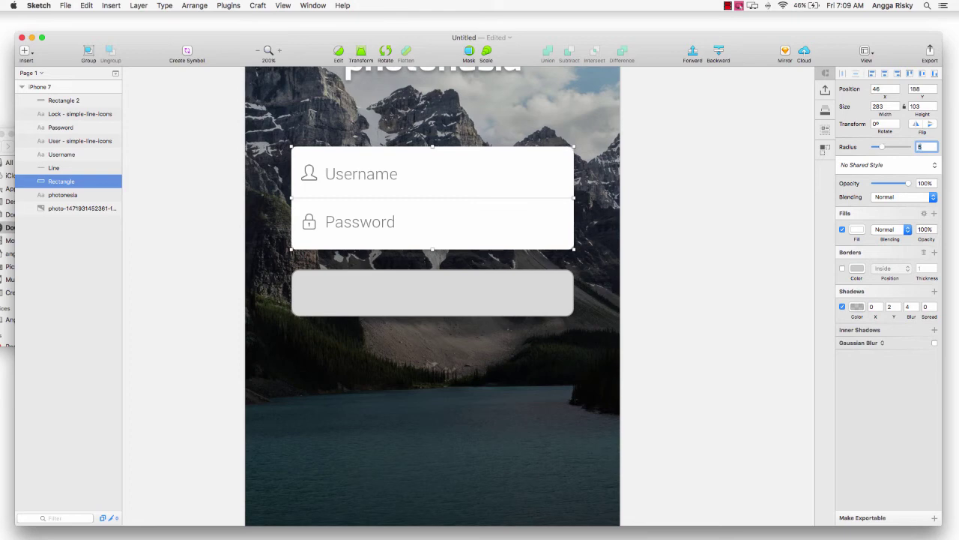
left_click(65, 102)
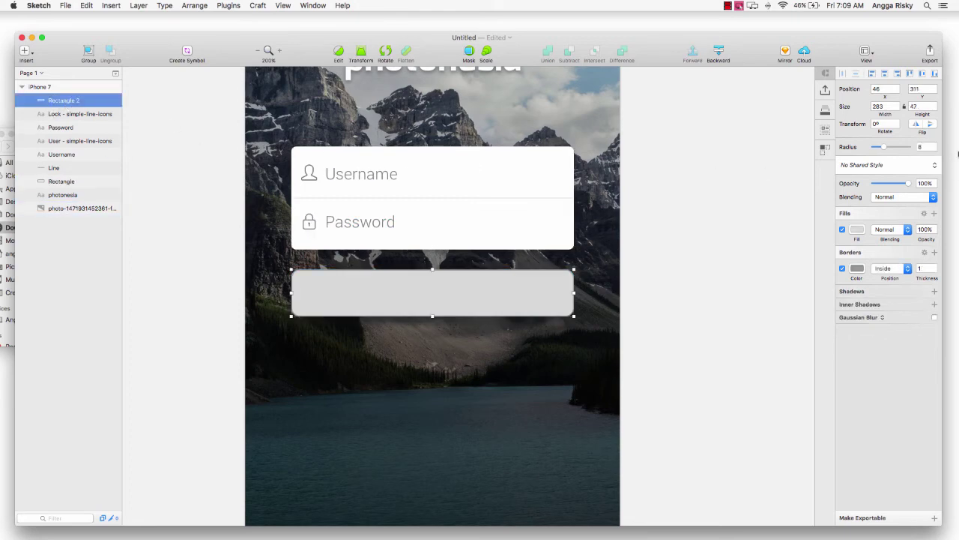
left_click(922, 146)
left_click(843, 269)
left_click(924, 254)
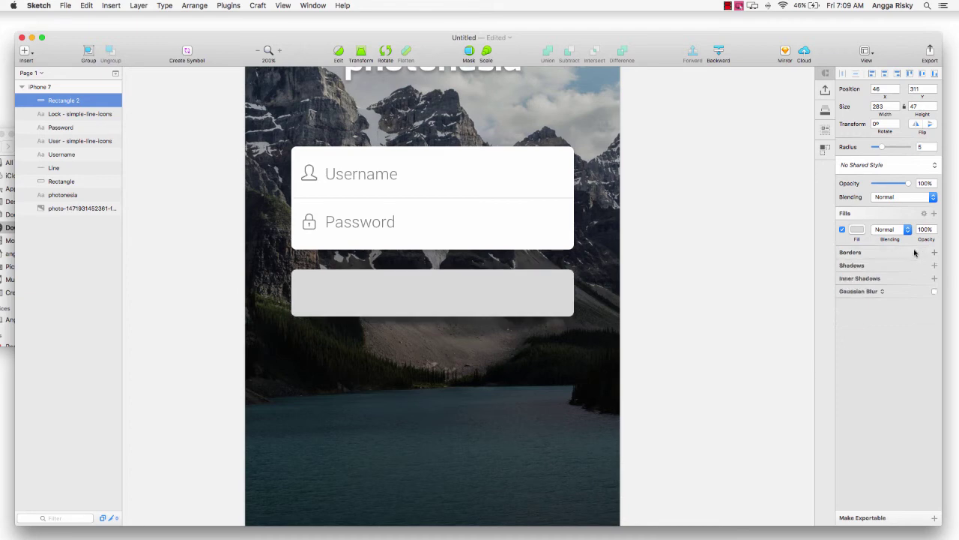
Fill the lower rectangle with the colour FE6532 and add a shadow to it.
left_click(853, 231)
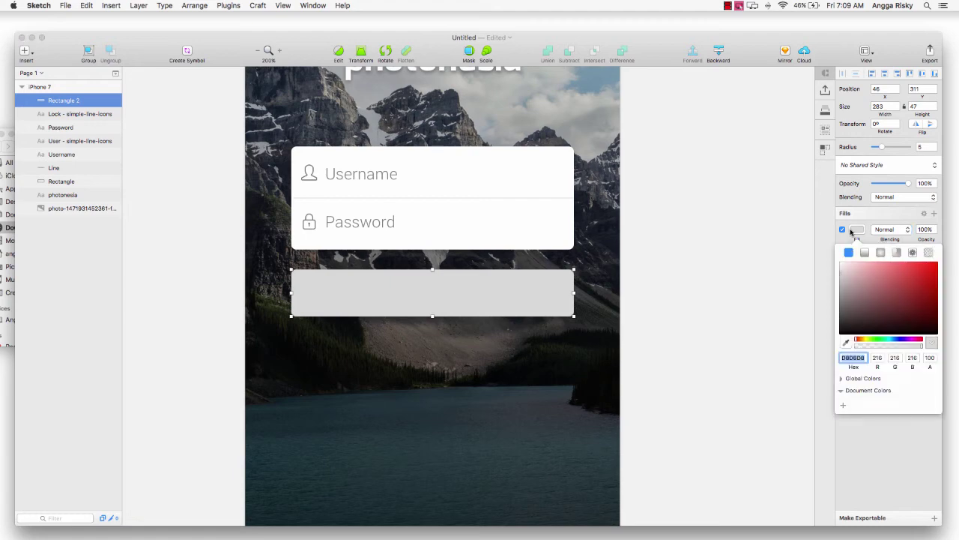
left_click(845, 342)
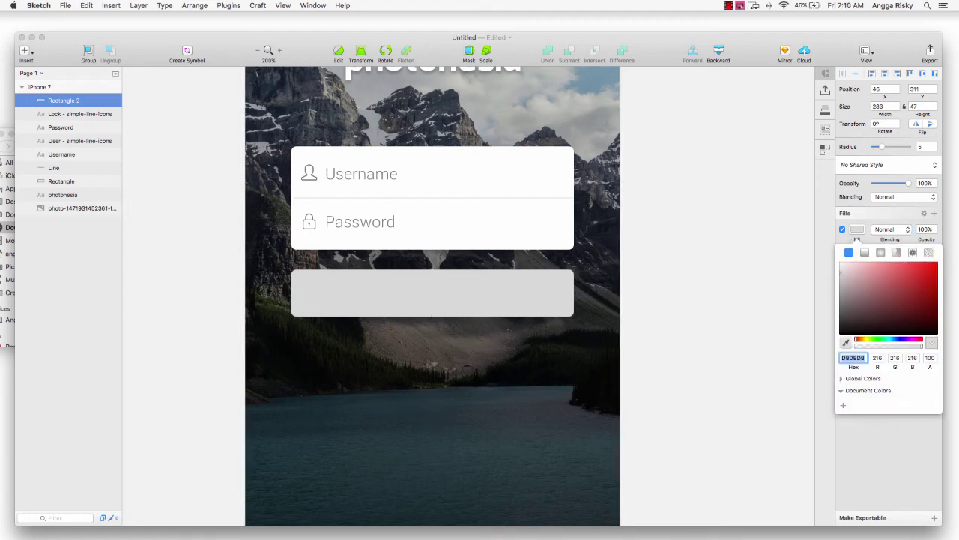
type("FE6532")
key("Return")
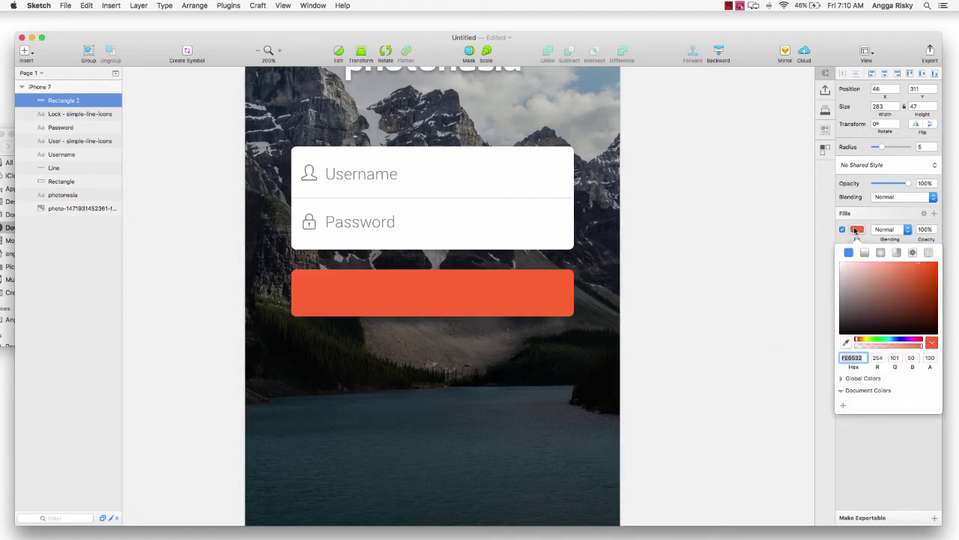
left_click(858, 231)
left_click(868, 266)
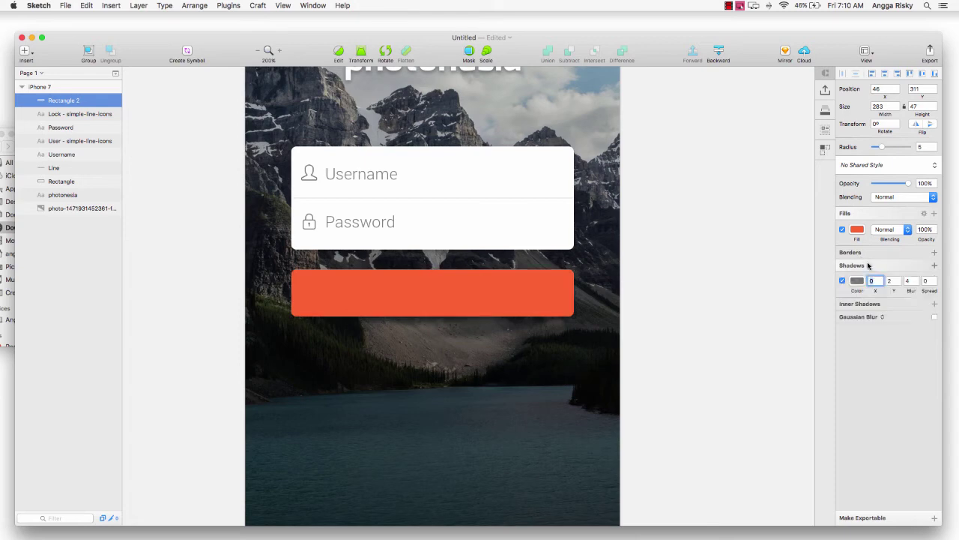
left_click(707, 287)
scroll(707, 287, "up", 3)
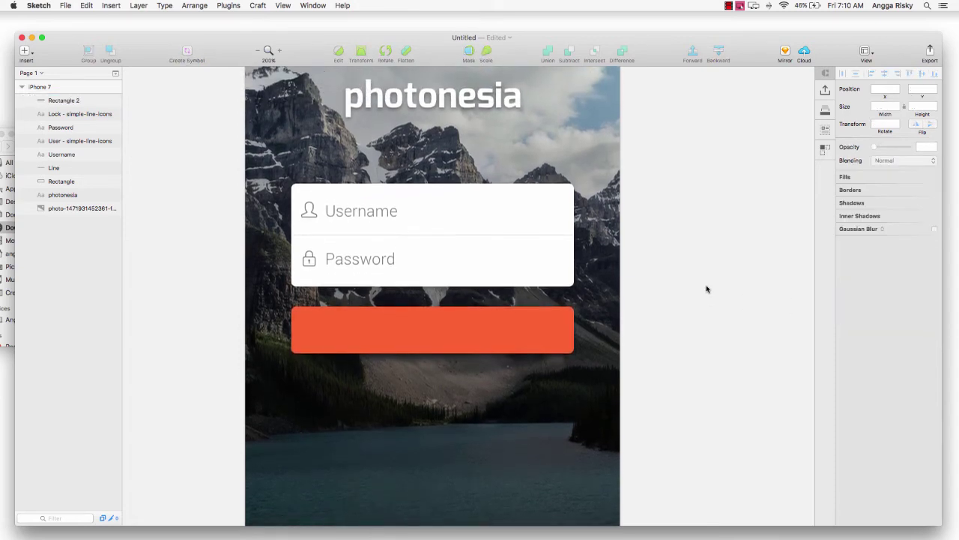
Duplicate the "Username" text, bring the copy to the front of all layers and move it onto the orange button.
left_click(365, 212)
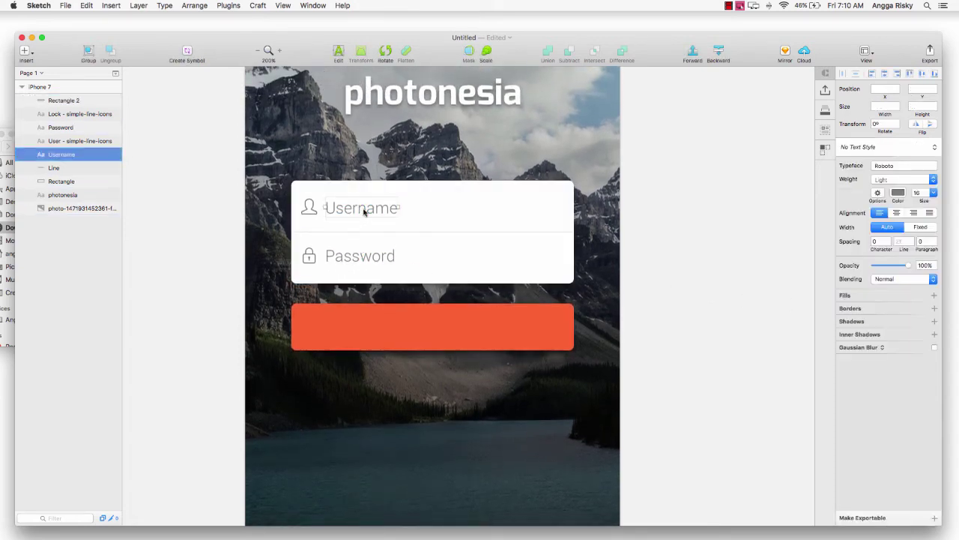
right_click(370, 213)
left_click(394, 269)
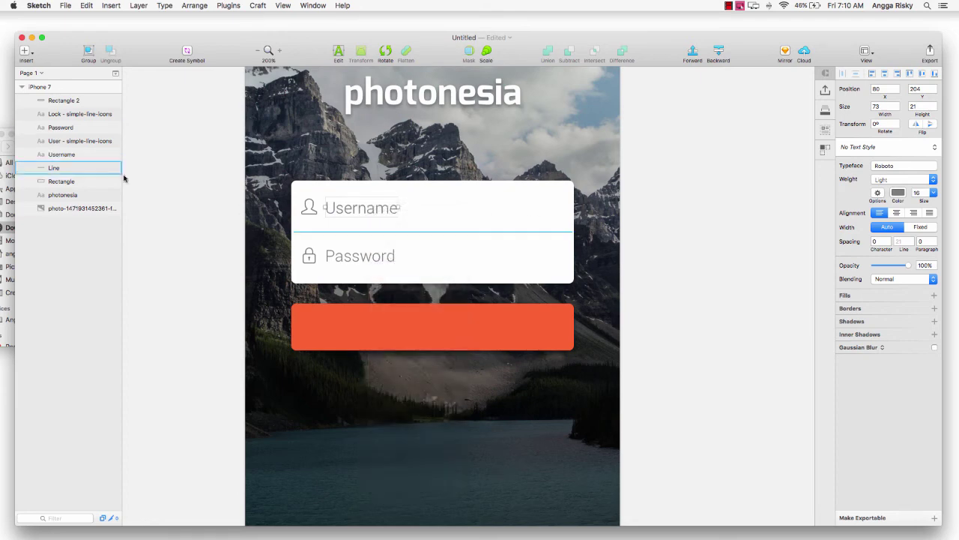
left_click_drag(63, 154, 50, 113)
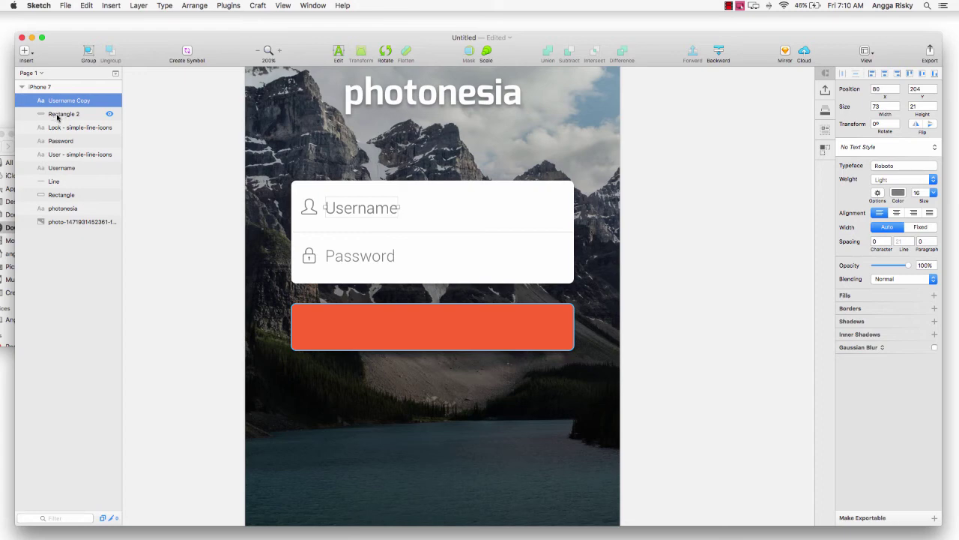
left_click_drag(366, 210, 413, 327)
Colour the copied text on the orange button white and change its wording to "Sign In".
left_click(898, 192)
left_click_drag(889, 259, 825, 198)
left_click(894, 194)
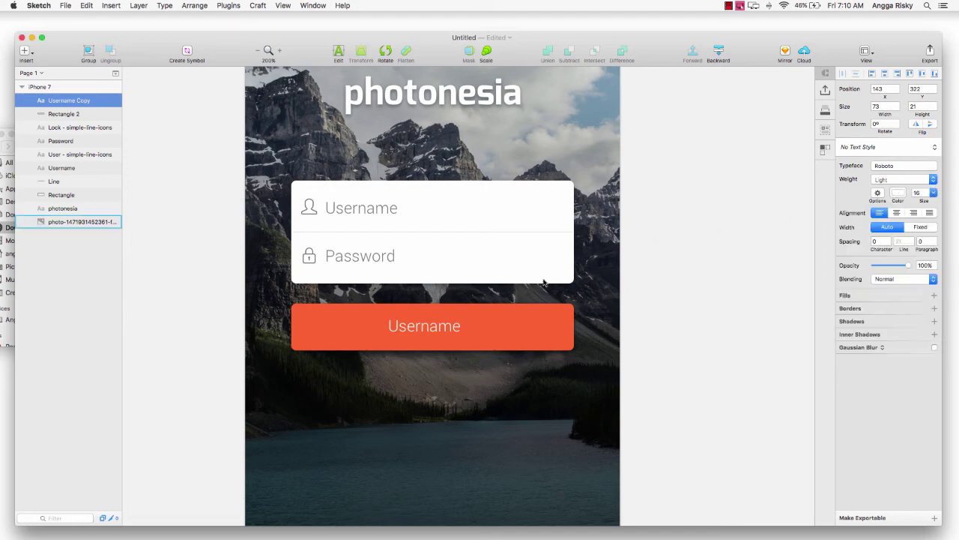
double_click(431, 326)
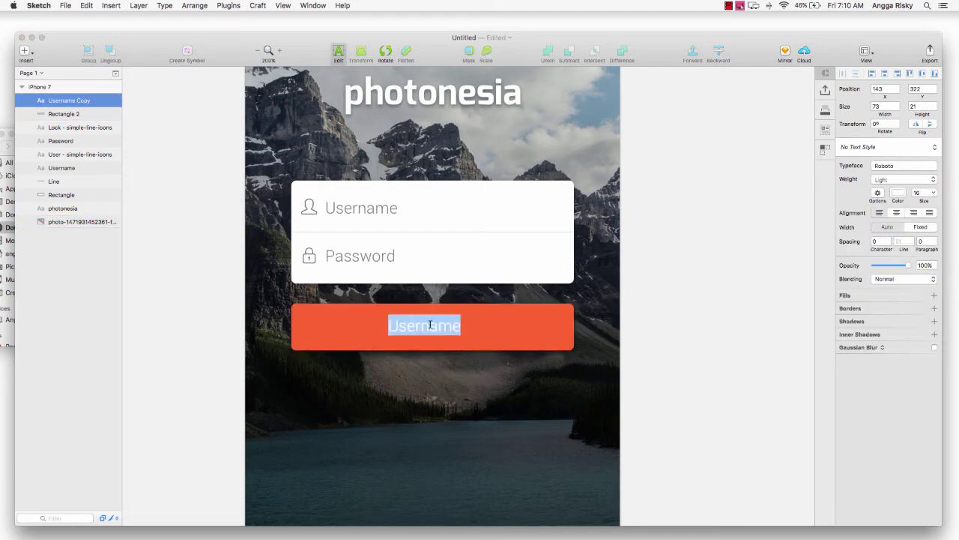
type("Sign In")
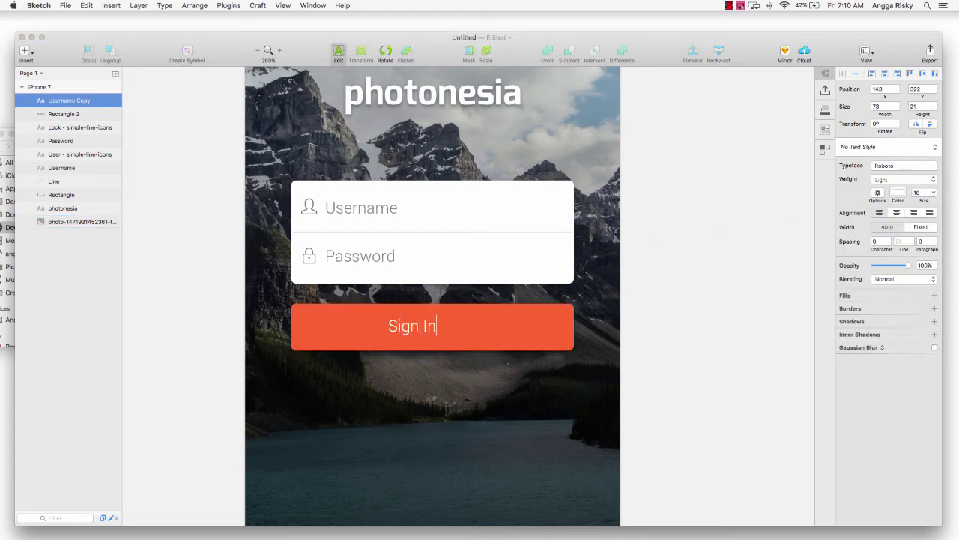
key("Escape")
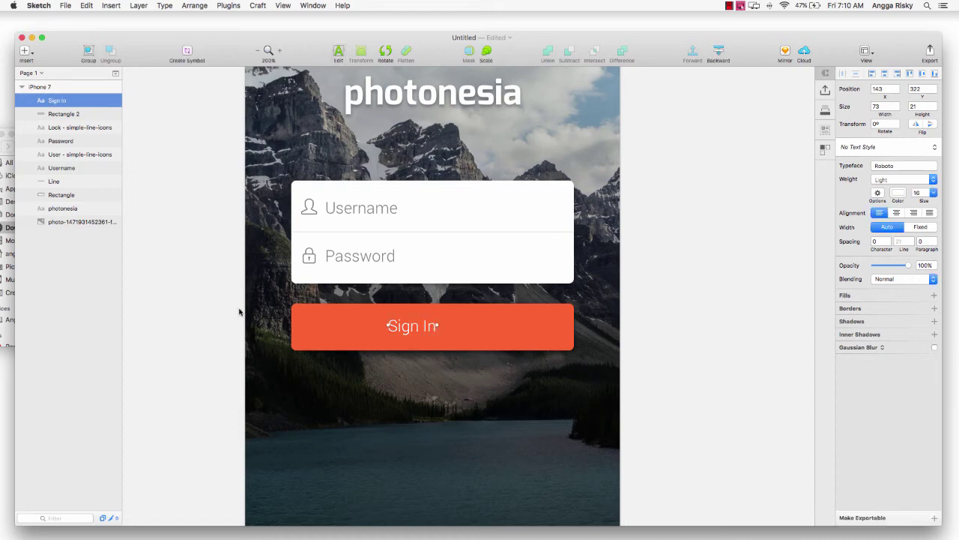
Centre the "Sign In" text horizontally and vertically on the orange button.
left_click(349, 332, "shift")
left_click(883, 73)
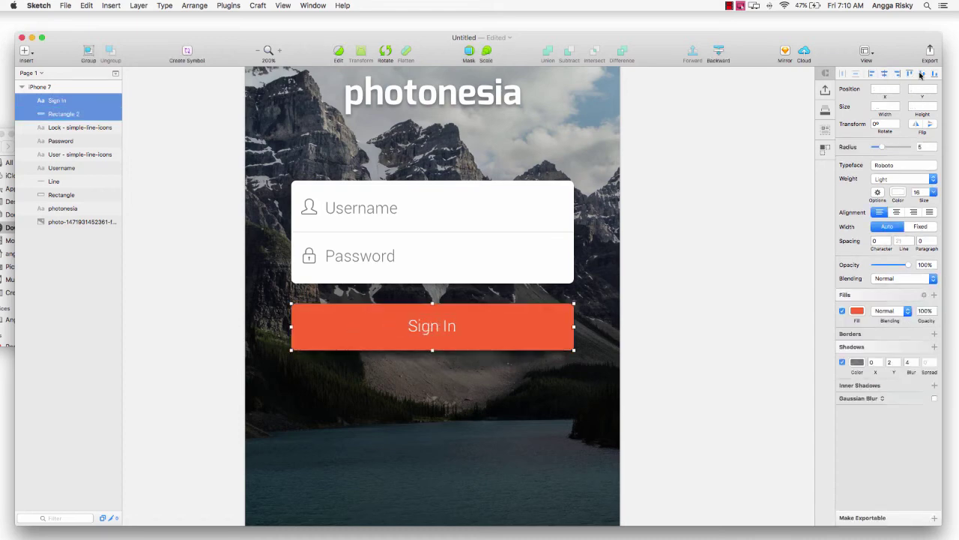
left_click(735, 155)
scroll(735, 155, "up", 2)
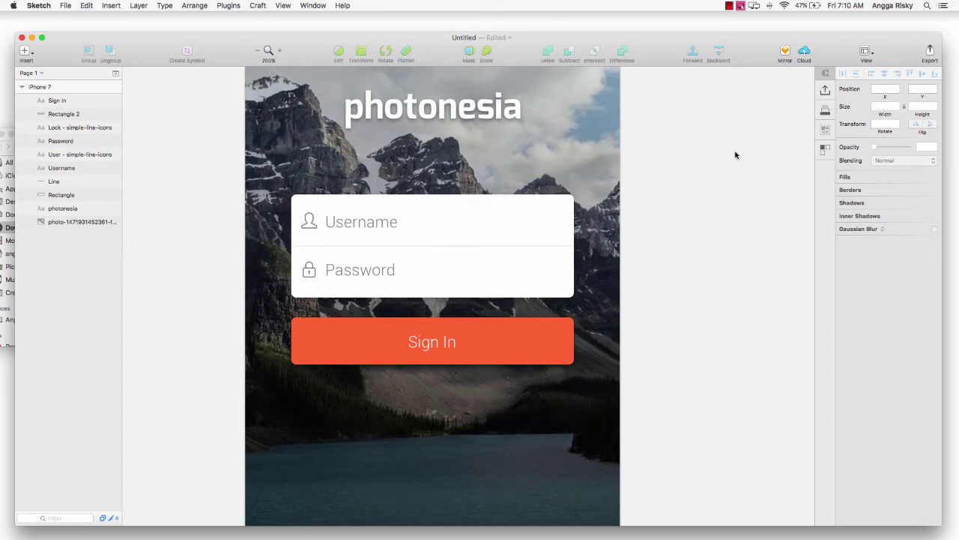
Duplicate the "Sign In" text together with its orange rectangle.
key("super+0")
scroll(735, 155, "down", 3)
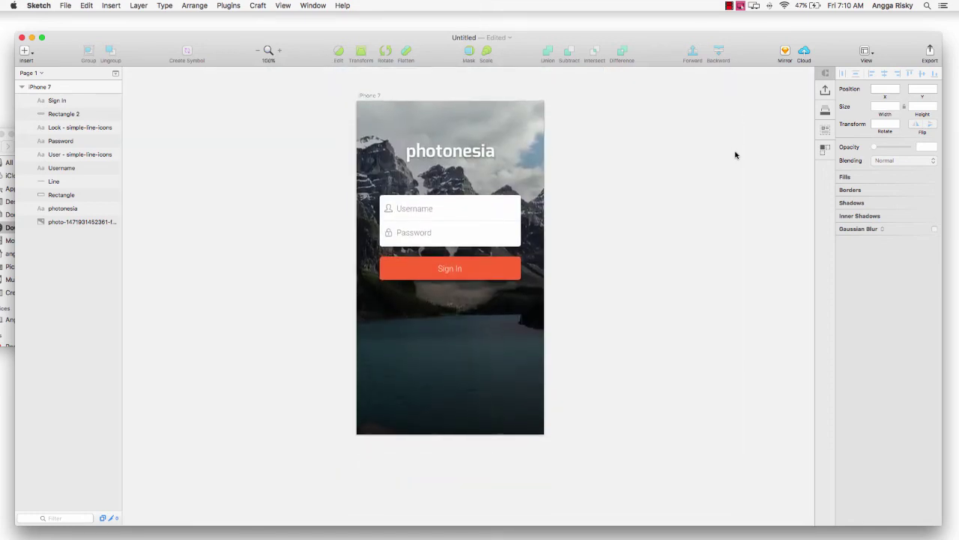
key("super+plus")
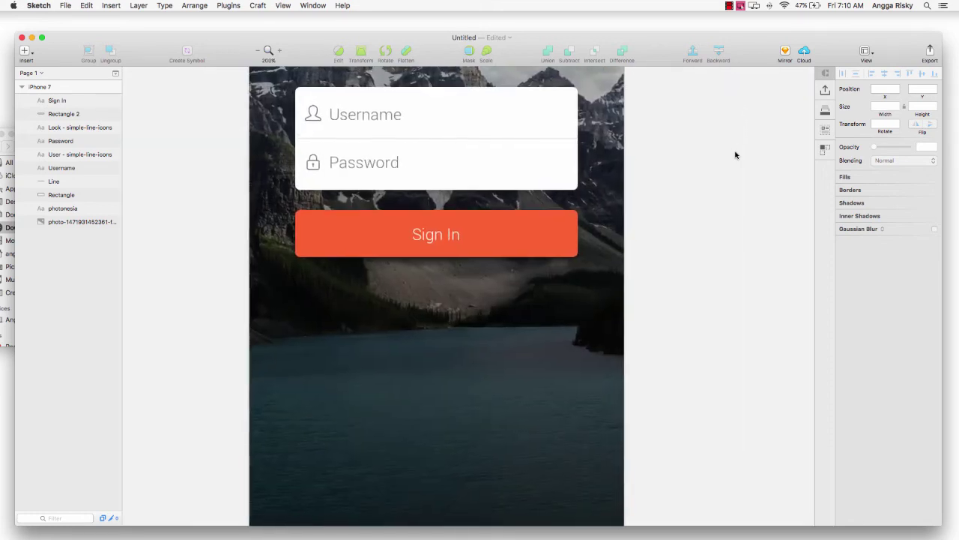
scroll(735, 155, "down", 2)
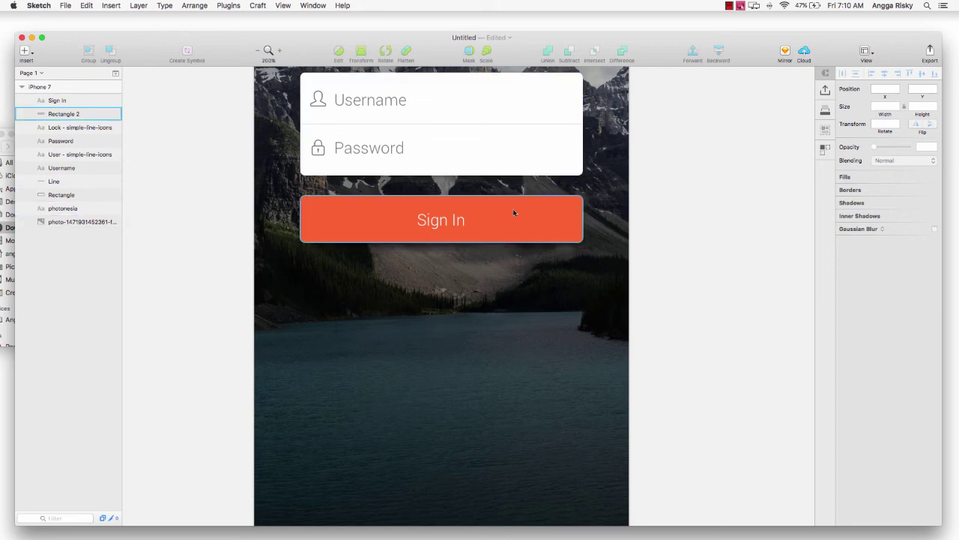
left_click(64, 101)
left_click(67, 114, "shift")
right_click(80, 114)
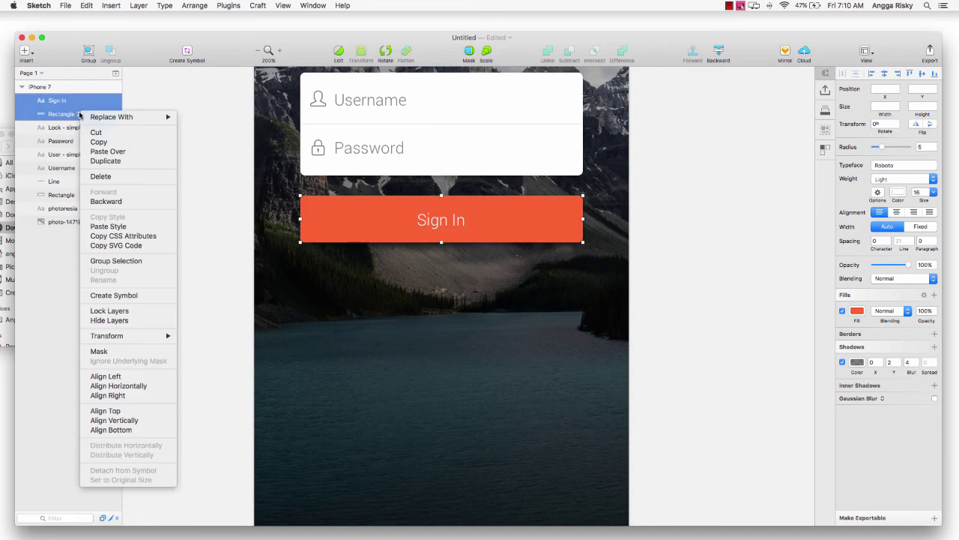
left_click(103, 160)
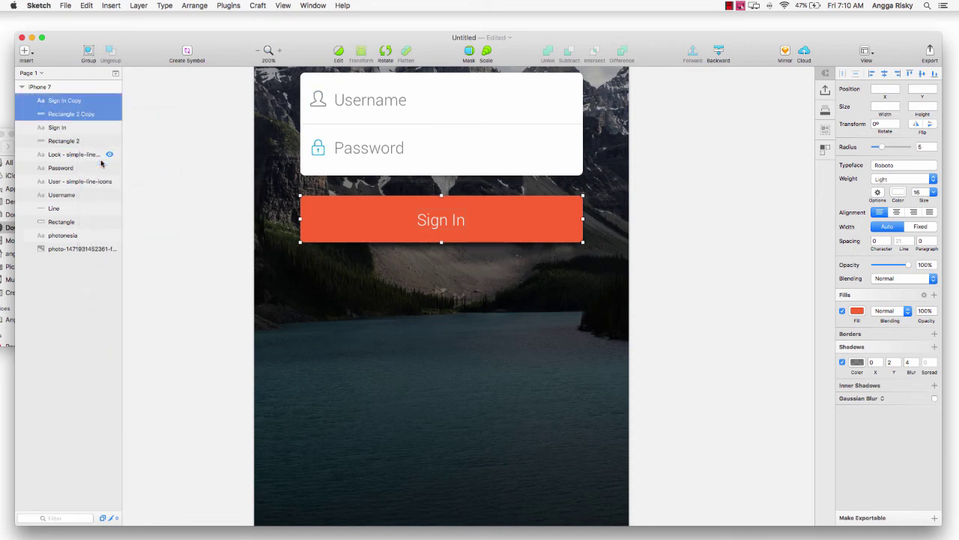
Move the duplicated button straight down over the lake, well below the original, with its text at Y 471.
key("shift+Down")
key("shift+Down")
key("shift+Down")
key("shift+Down")
key("shift+Down")
key("shift+Up")
key("Down")
key("Down")
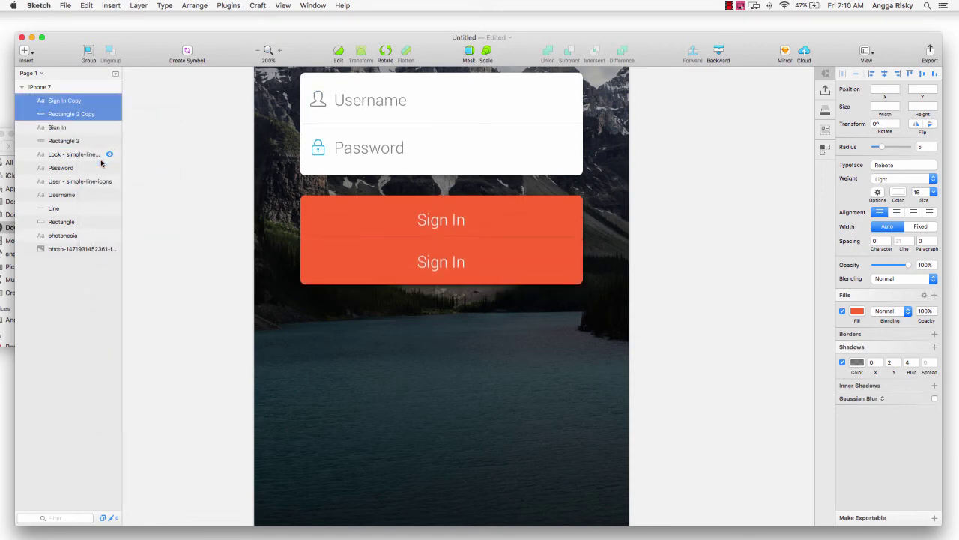
key("Down")
key("Down")
key("Down")
key("Down")
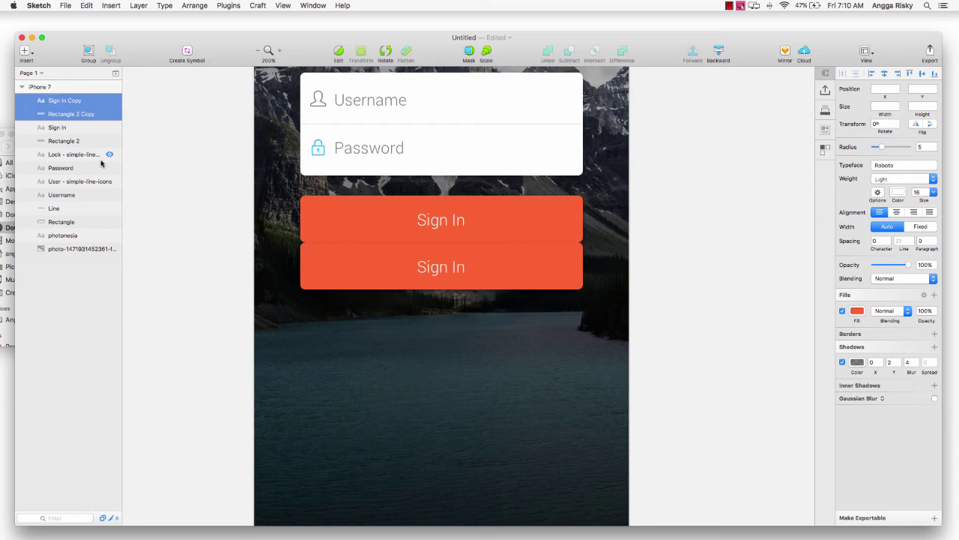
scroll(598, 250, "down", 3)
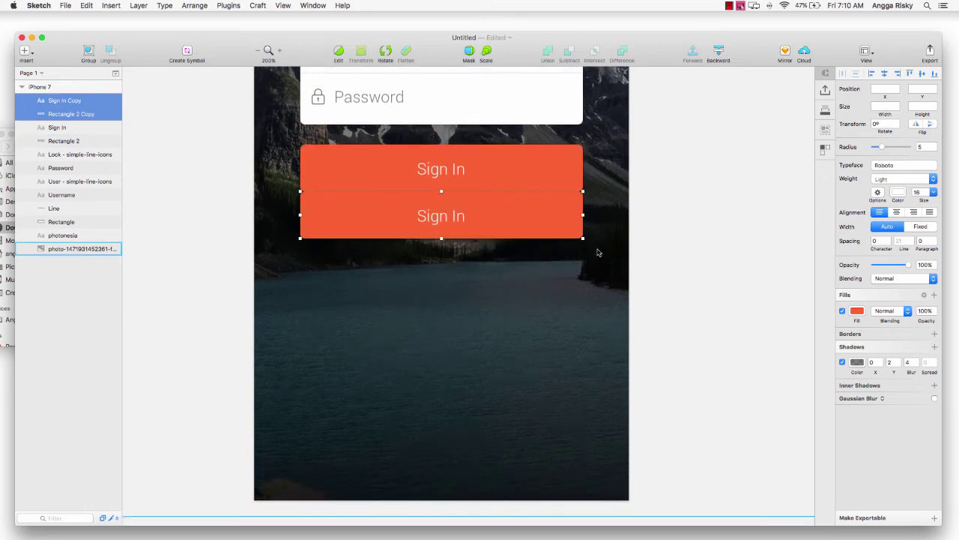
key("Down")
key("Down")
key("Down")
key("Down")
key("Down")
key("Down")
key("Down")
key("Down")
key("Down")
key("Down")
key("Down")
key("Down")
key("Down")
key("Down")
key("Down")
key("Down")
key("Down")
key("Down")
key("Down")
key("Down")
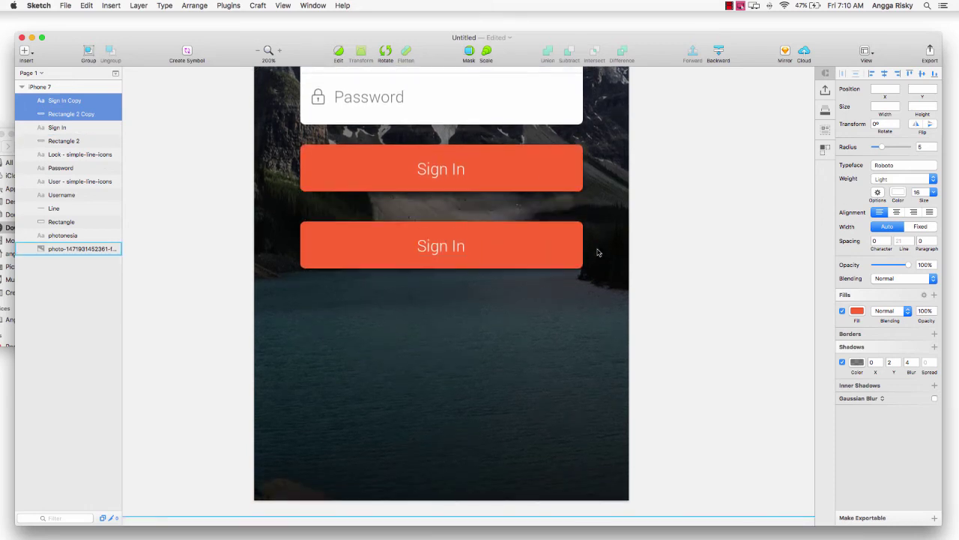
key("Down")
key("Down")
key("Down")
key("Down")
key("Down")
key("Down")
key("Down")
key("Down")
key("Down")
key("Down")
key("Down")
key("Down")
key("Down")
key("Down")
key("Down")
key("Down")
key("Down")
key("Down")
key("Down")
key("Down")
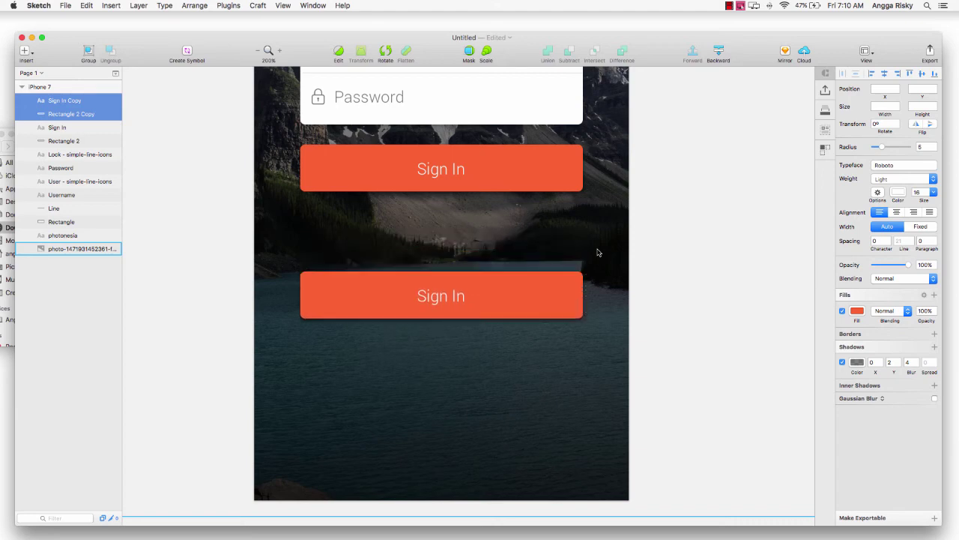
scroll(681, 128, "up", 1)
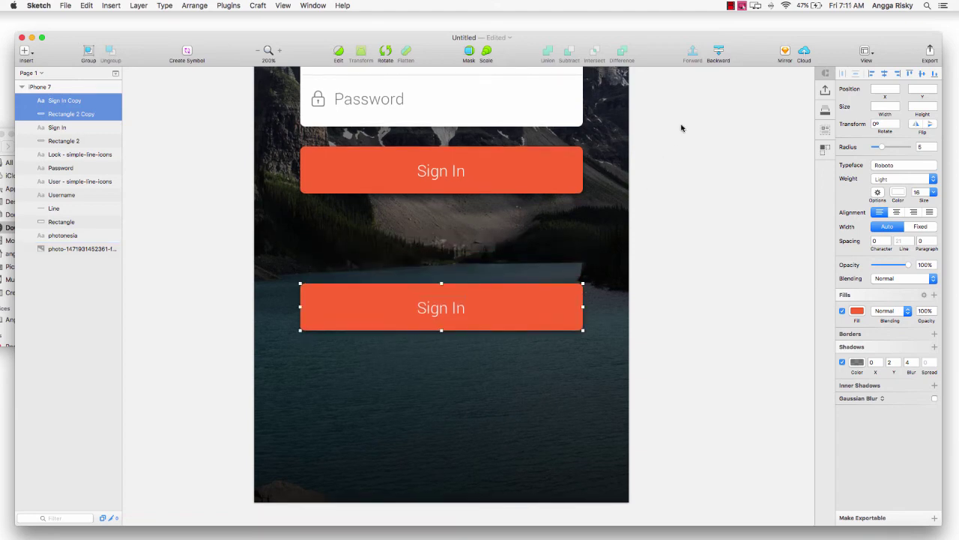
key("Down")
key("Down")
key("Down")
key("Down")
key("Down")
key("Down")
key("Down")
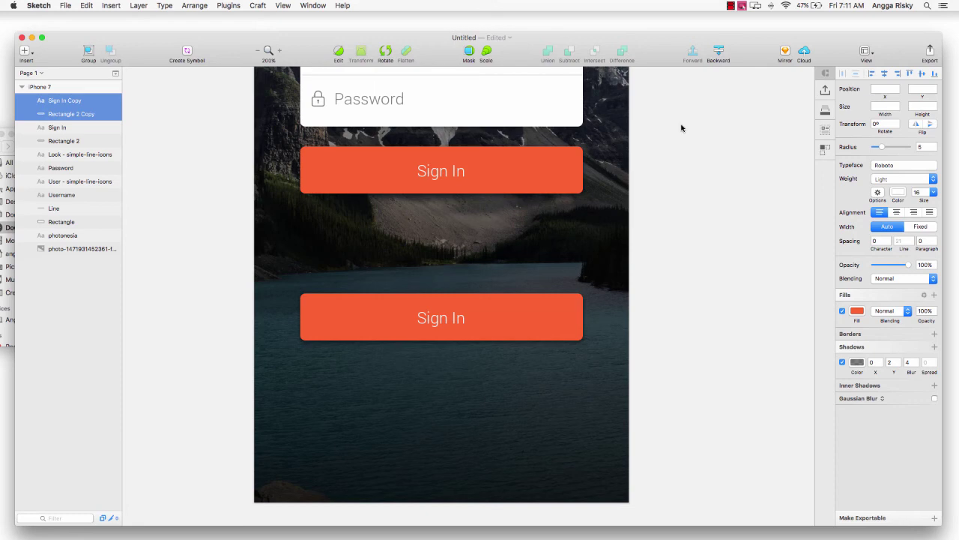
Change the lower button's text to "Sign In with Facebook".
scroll(681, 128, "down", 2)
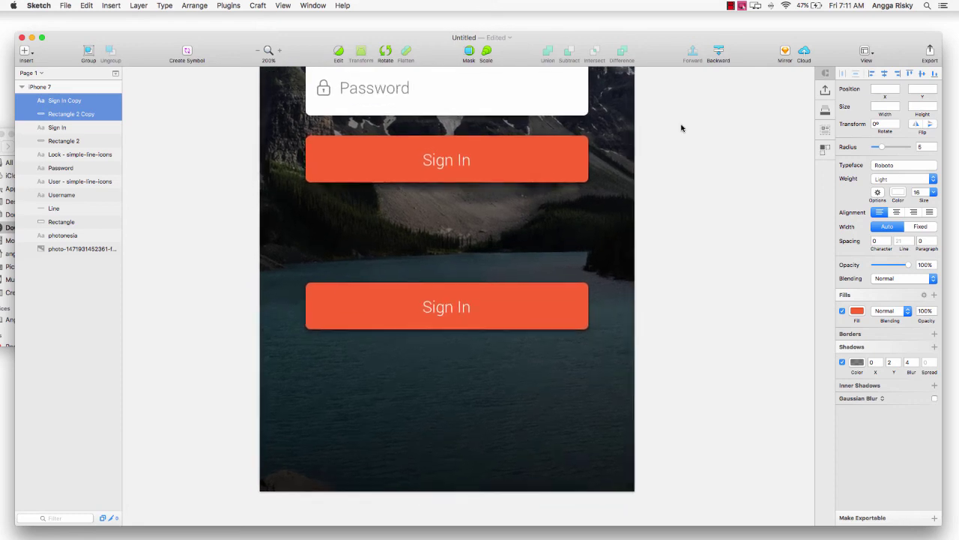
left_click(737, 279)
double_click(447, 305)
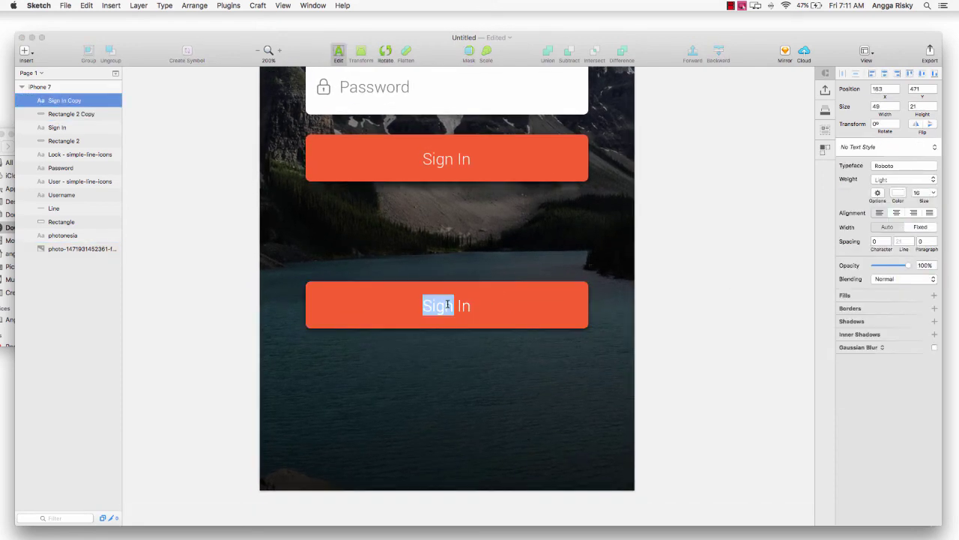
key("super+a")
key("Right")
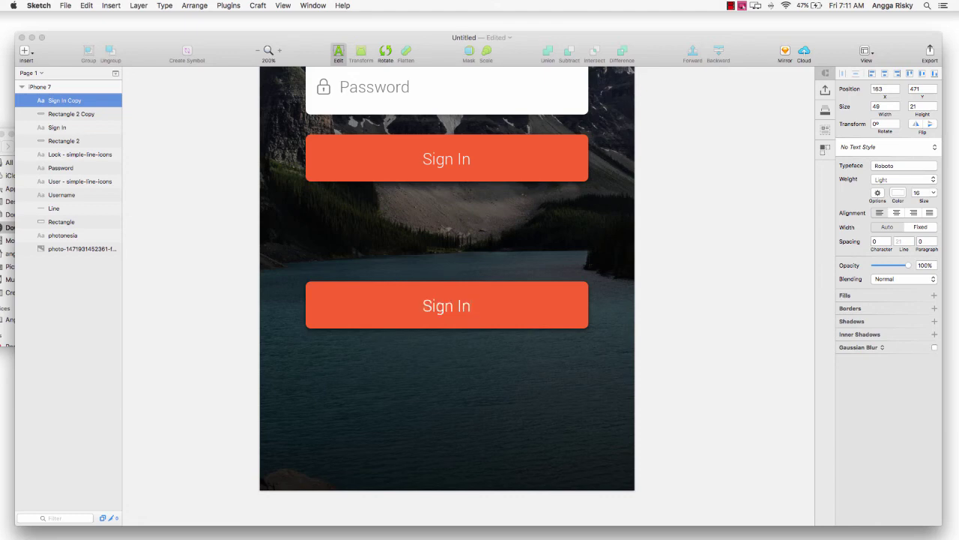
type("with Facebook")
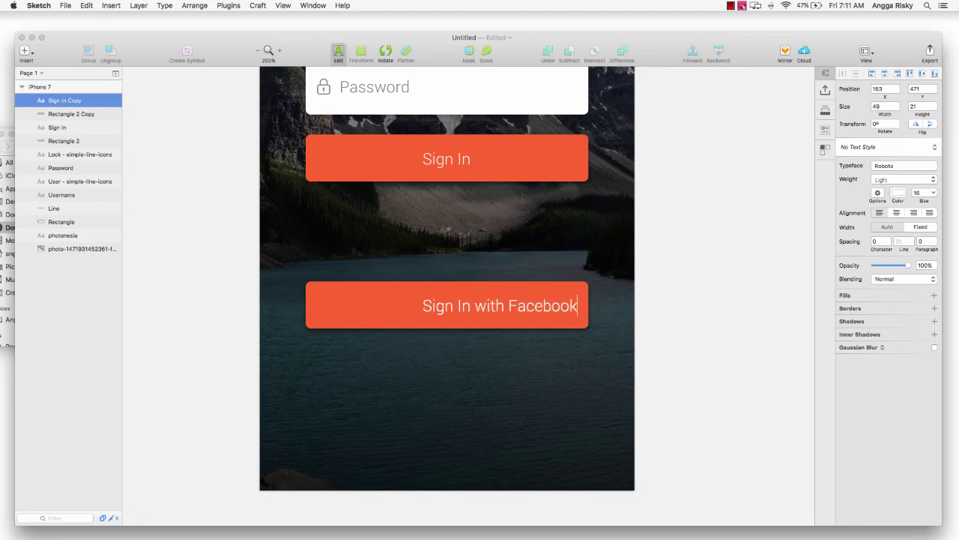
key("Escape")
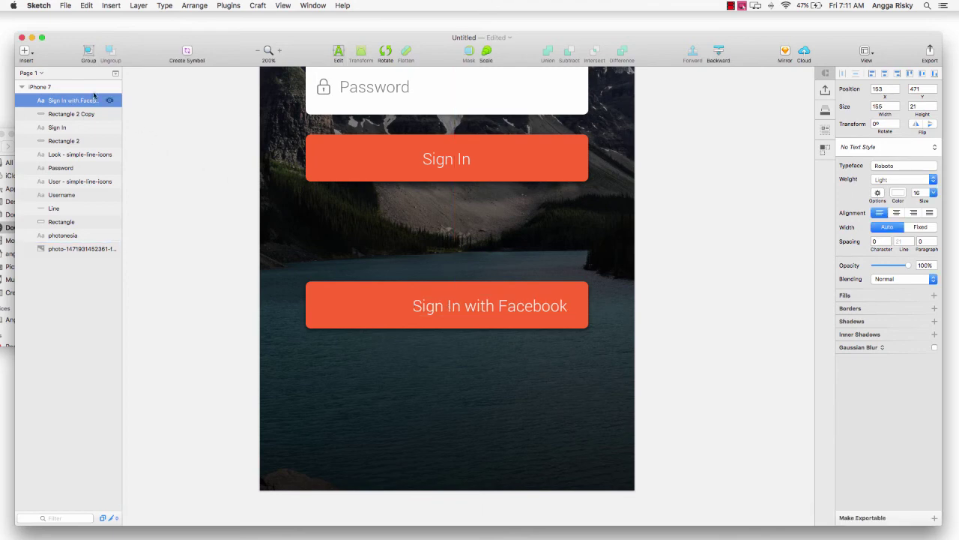
Duplicate the "Sign In with Facebook" text and turn the copy into the FontAwesome facebook "f" icon.
right_click(69, 100)
left_click(107, 146)
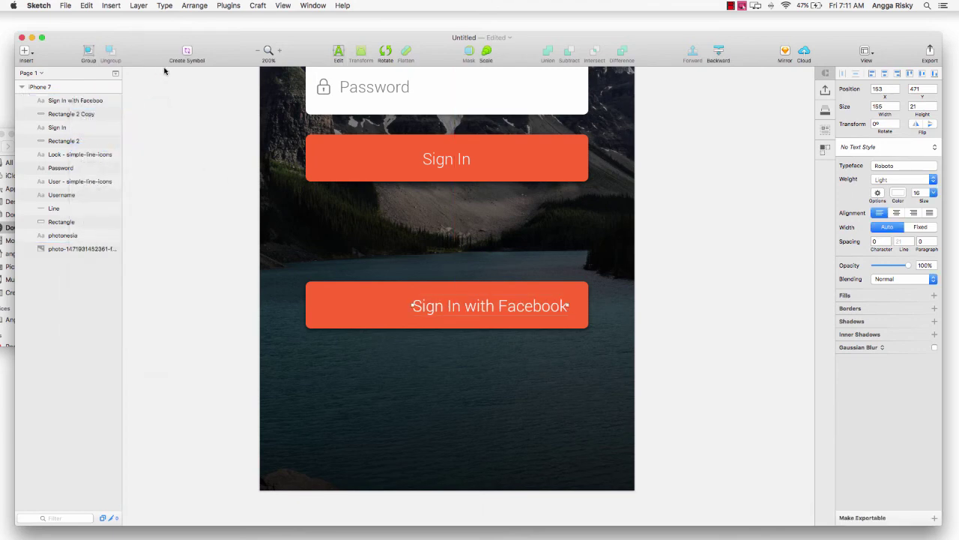
left_click(222, 7)
mouse_move(240, 18)
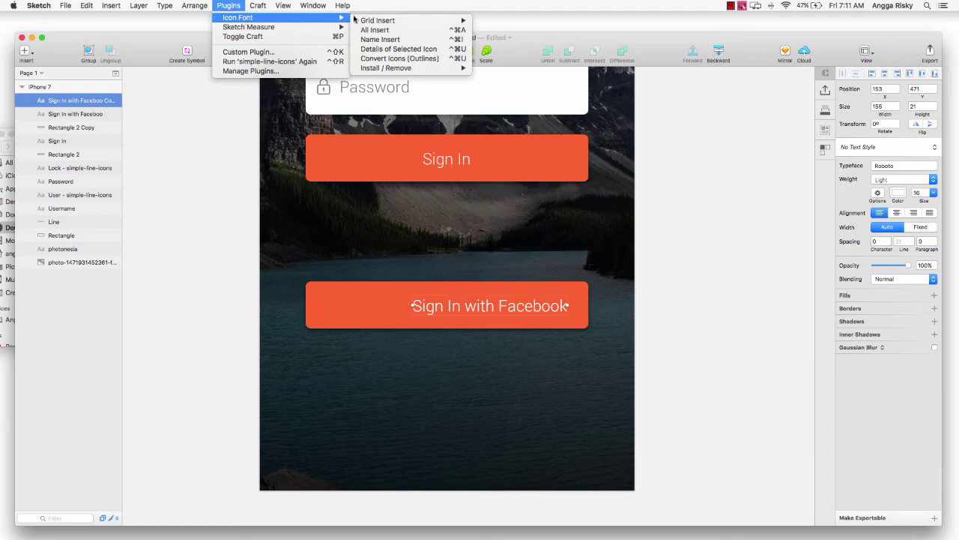
mouse_move(379, 21)
left_click(488, 49)
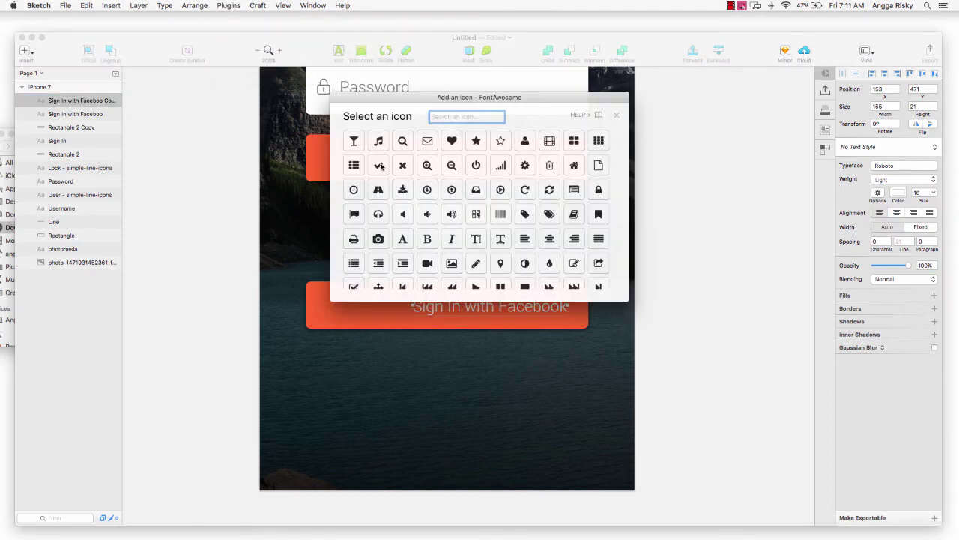
type("t")
type("a")
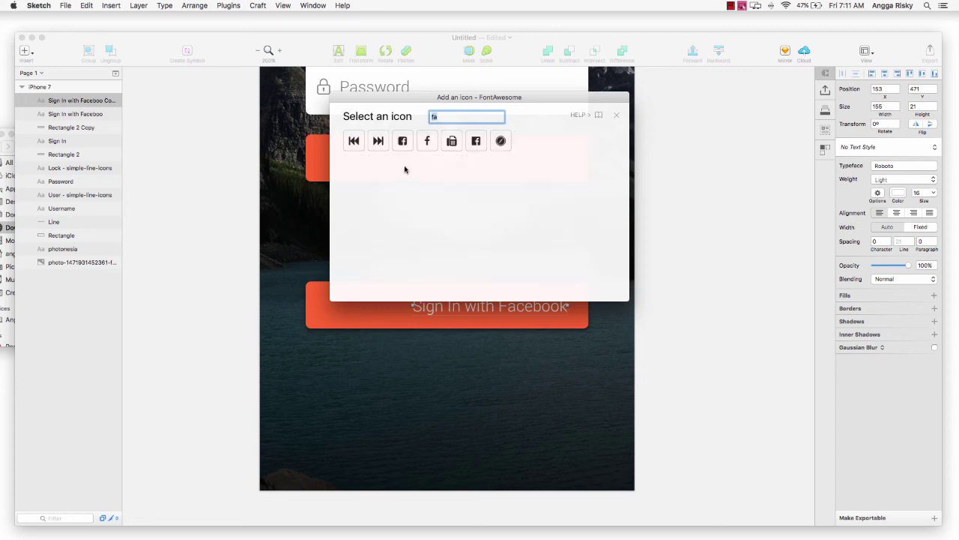
left_click(426, 141)
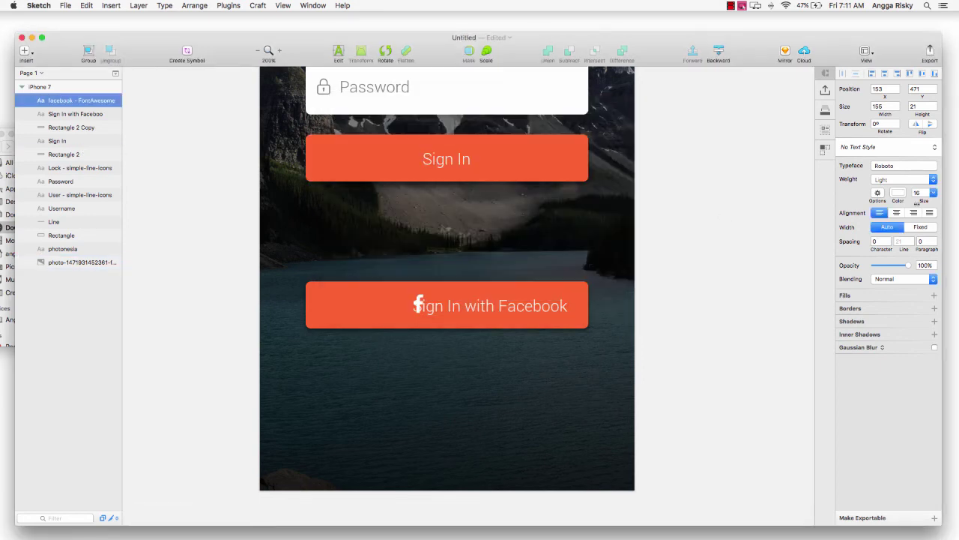
Apply size 16 to the Facebook icon and move it just left of the button text, at X 135.
left_click(916, 193)
key("Return")
key("shift+Left")
key("Right")
key("Right")
key("shift+Left")
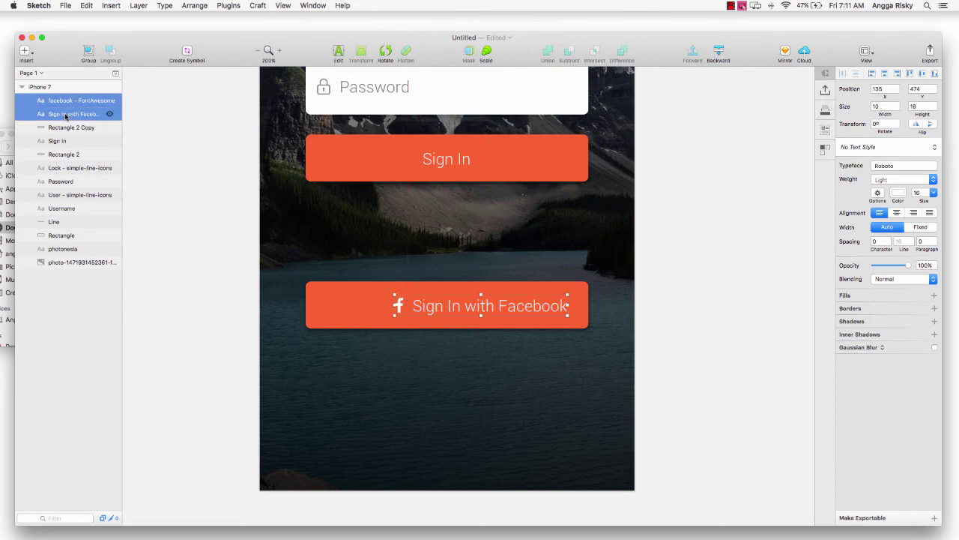
Group the Facebook icon with its text and centre the group horizontally on the lower button's rectangle.
left_click(65, 114, "shift")
right_click(66, 114)
left_click(93, 260)
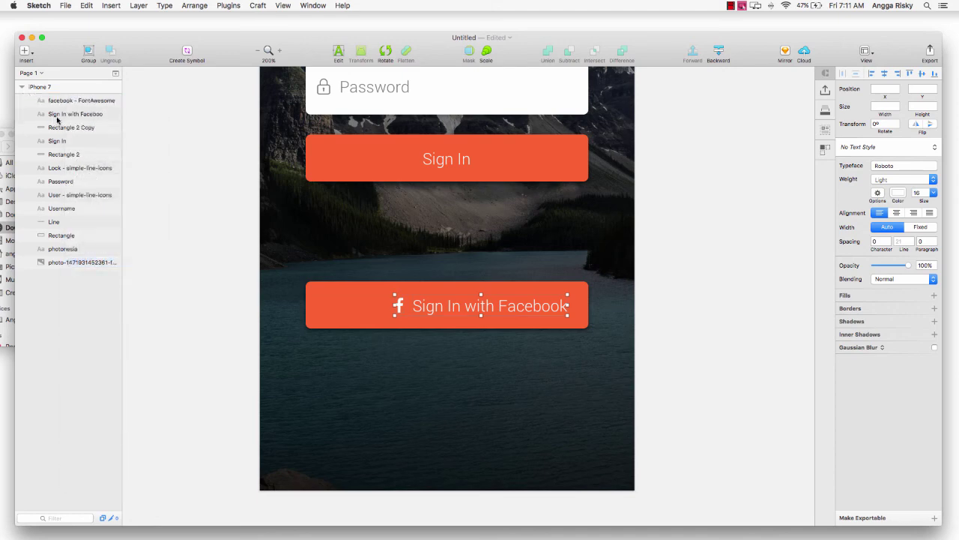
left_click(66, 113, "shift")
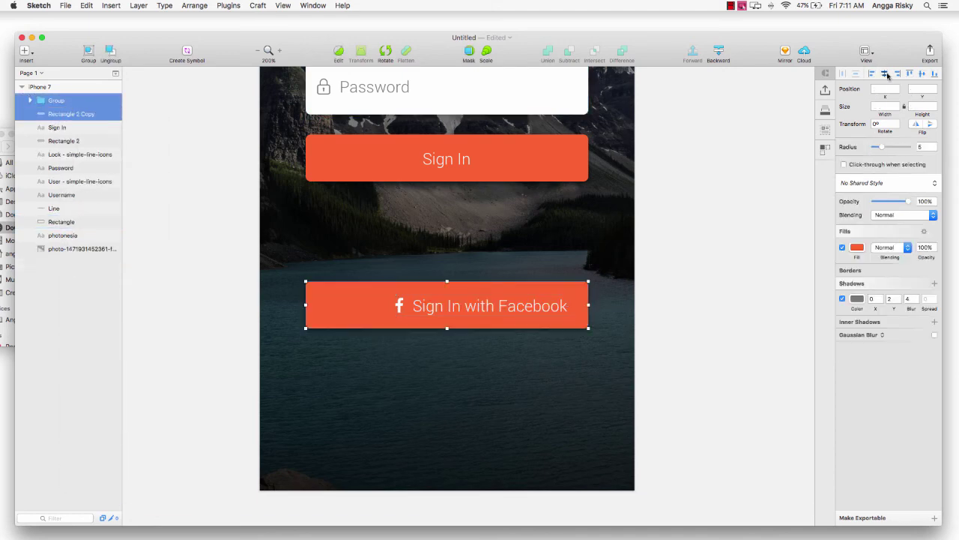
left_click(887, 74)
left_click(762, 113)
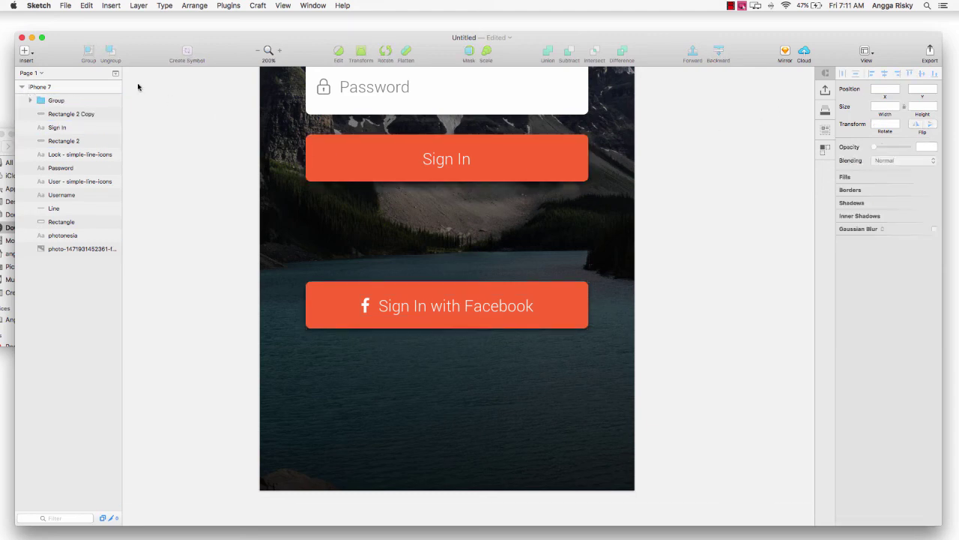
Recolour the lower button's rectangle to Facebook blue 395A92 by sampling the colour with the eyedropper.
left_click(30, 100)
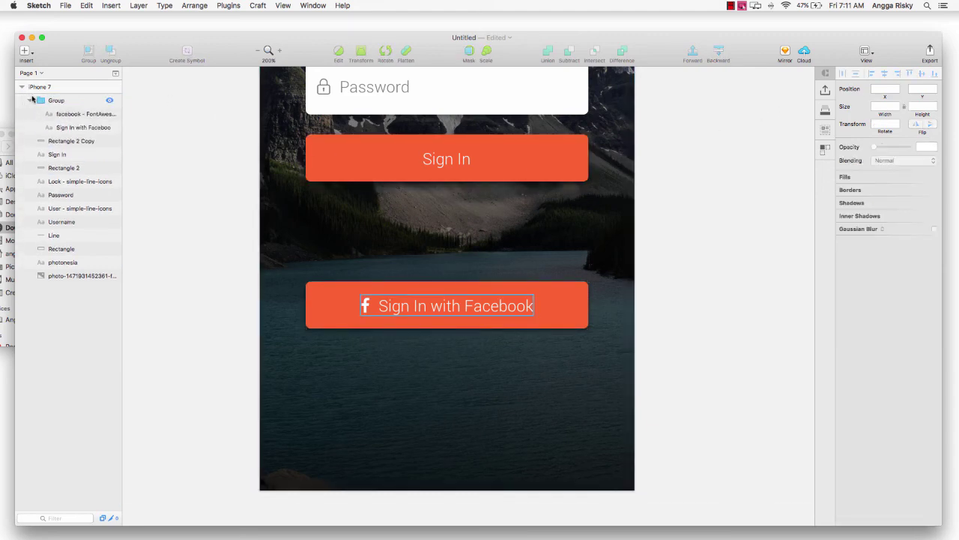
left_click(64, 141)
left_click(857, 229)
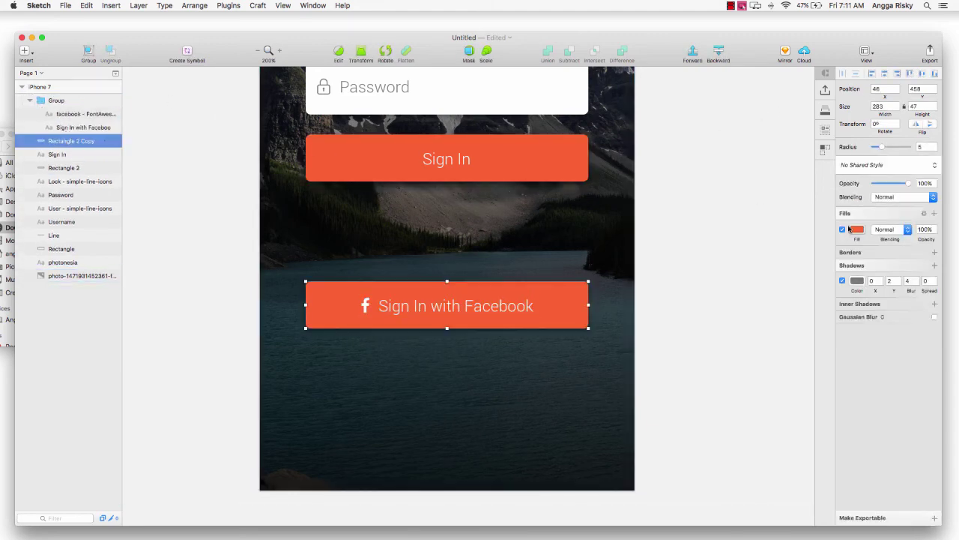
left_click(847, 343)
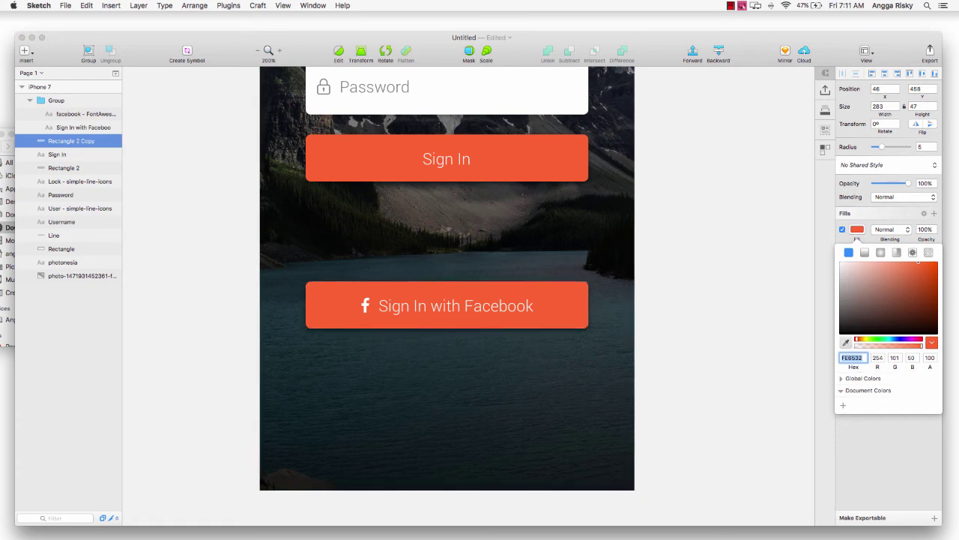
left_click(148, 290)
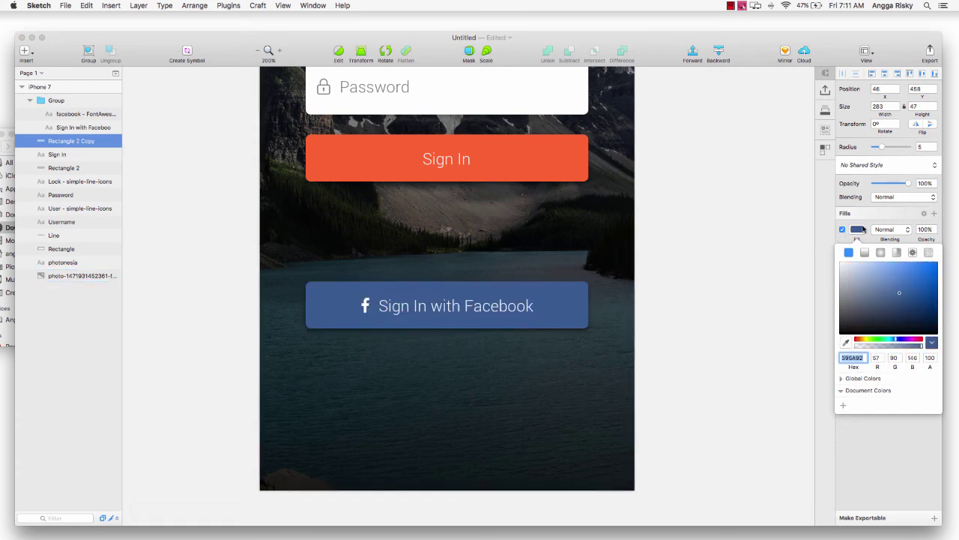
left_click(862, 227)
Ungroup the Facebook icon and the "Sign In with Facebook" text.
left_click(29, 101)
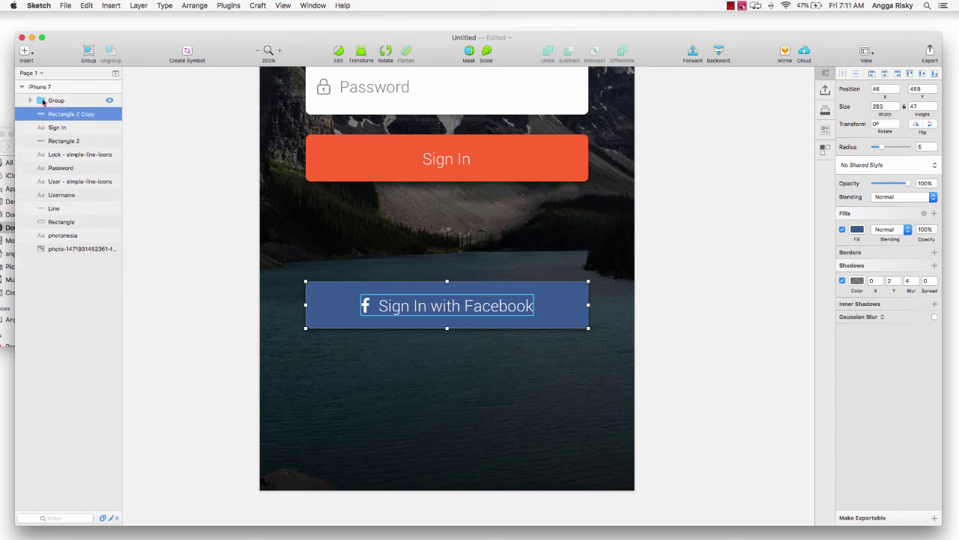
right_click(53, 102)
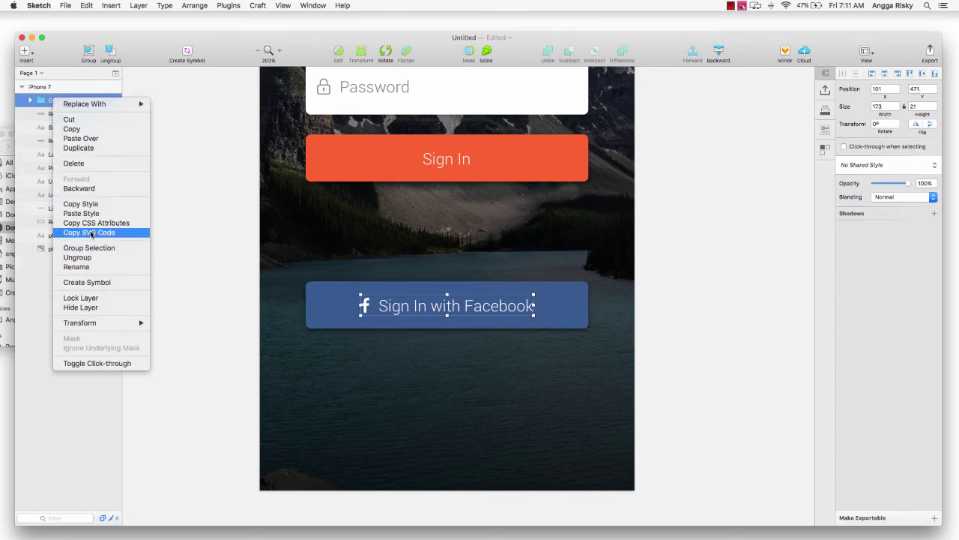
left_click(92, 257)
key("super+shift+g")
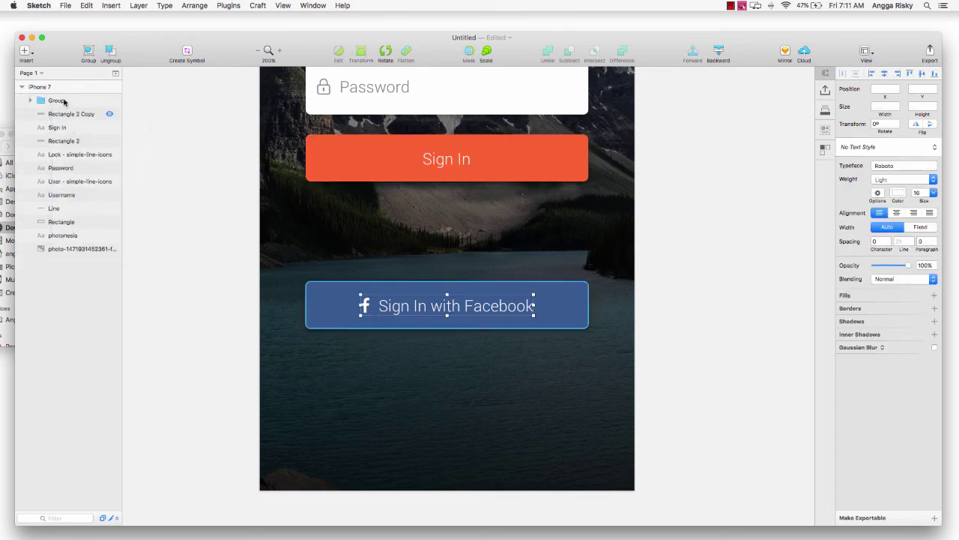
left_click(66, 102)
Group the Facebook icon, its text and the blue rectangle together and name the group "Facebook".
left_click(63, 127)
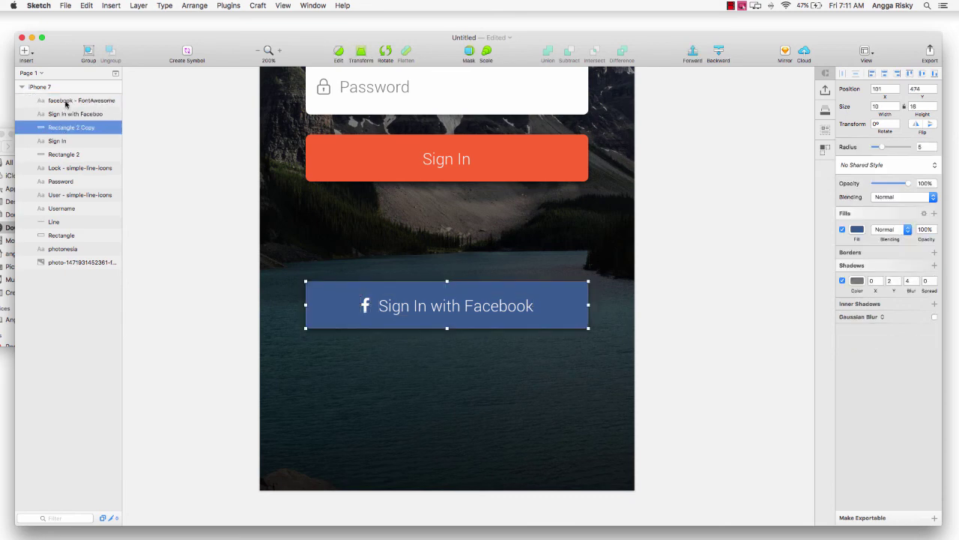
left_click(66, 101, "shift")
right_click(65, 113)
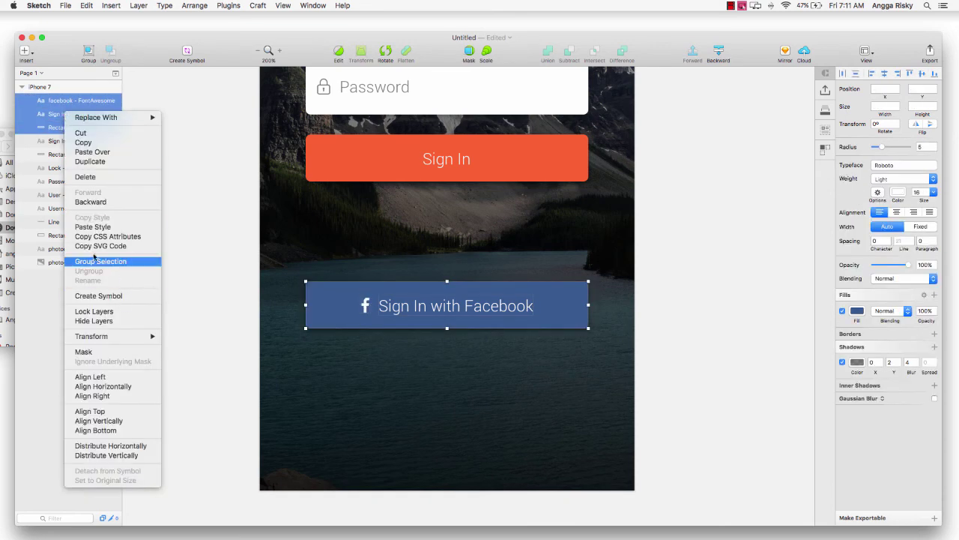
left_click(120, 261)
double_click(60, 101)
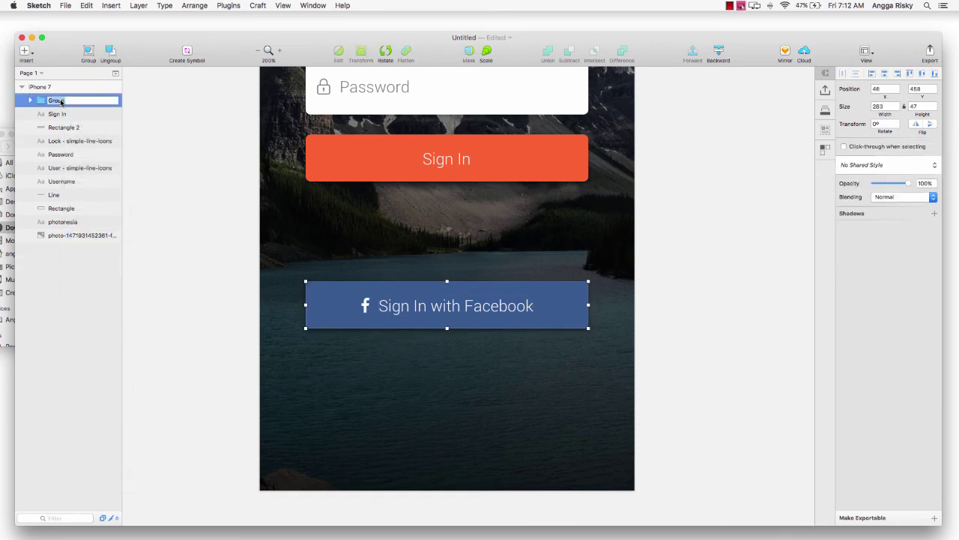
type("Facebook")
key("Return")
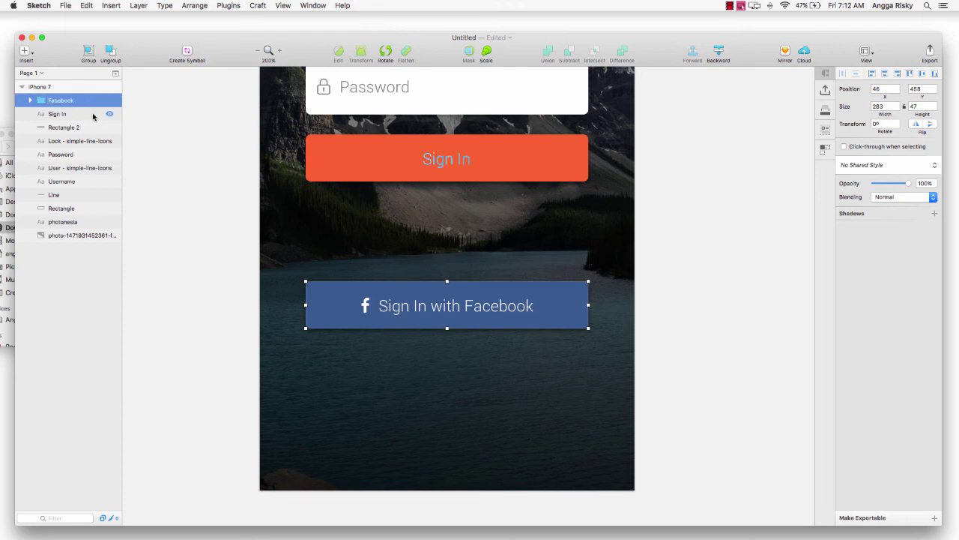
Duplicate the Facebook group and rename the copy "Twitter".
right_click(66, 101)
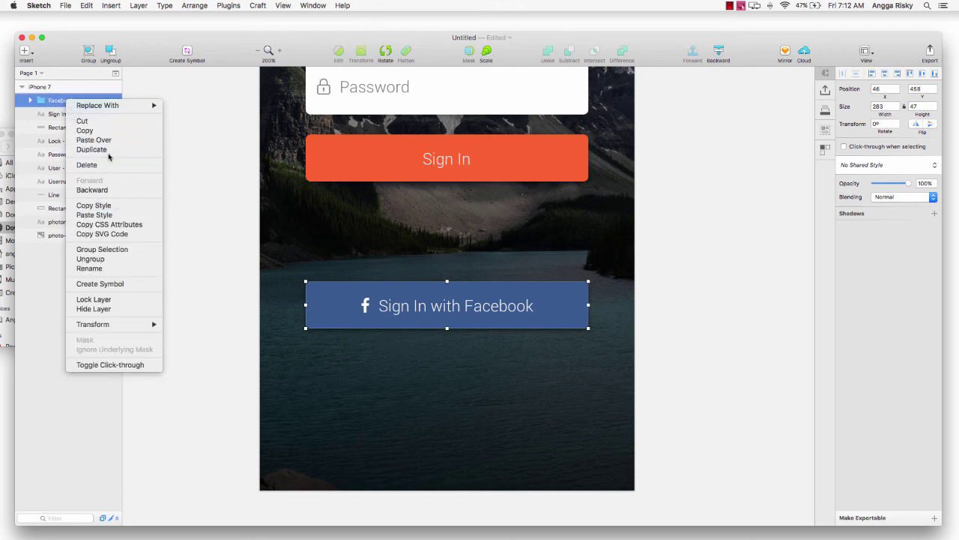
left_click(60, 102)
key("super+d")
double_click(60, 100)
type("Tw")
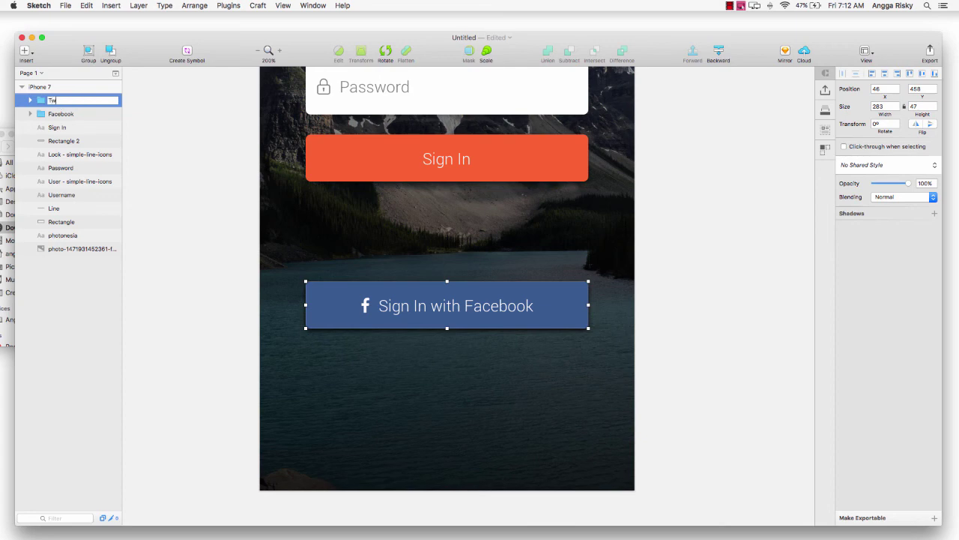
type("itter")
key("Return")
Move the Twitter group straight down below the Facebook button to Y 515, leaving a small gap between them.
key("shift+Down")
key("shift+Down")
key("shift+Down")
key("shift+Down")
key("shift+Down")
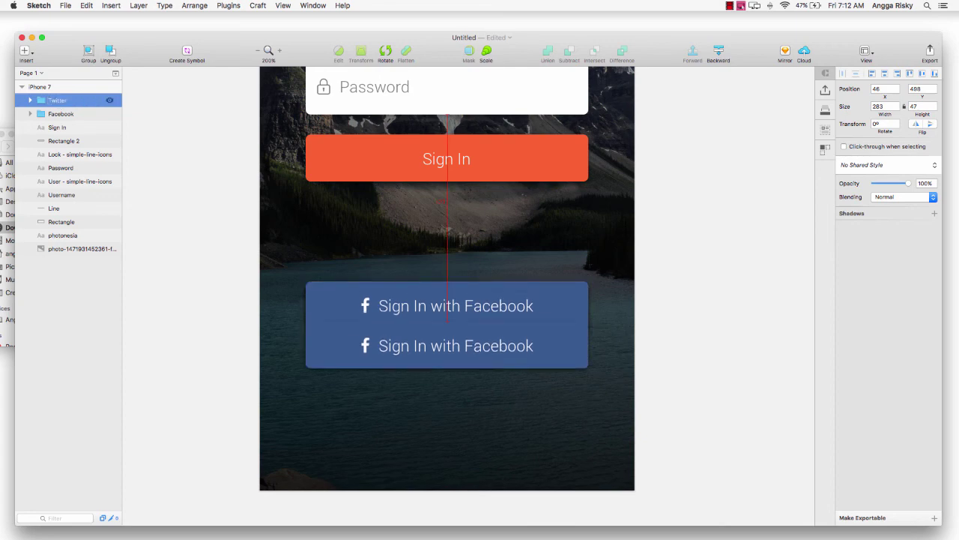
key("Down")
key("Down")
key("Down")
key("Down")
key("Down")
key("Down")
key("Down")
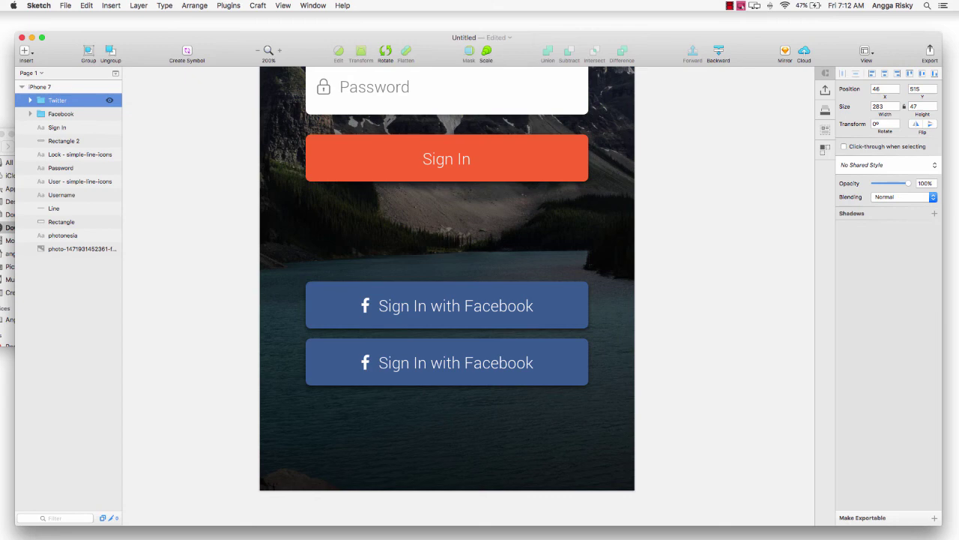
key("shift+Down")
key("shift+Up")
Change the text of the Twitter group's button to "Sign In with Twitter".
scroll(419, 190, "down", 2)
double_click(505, 335)
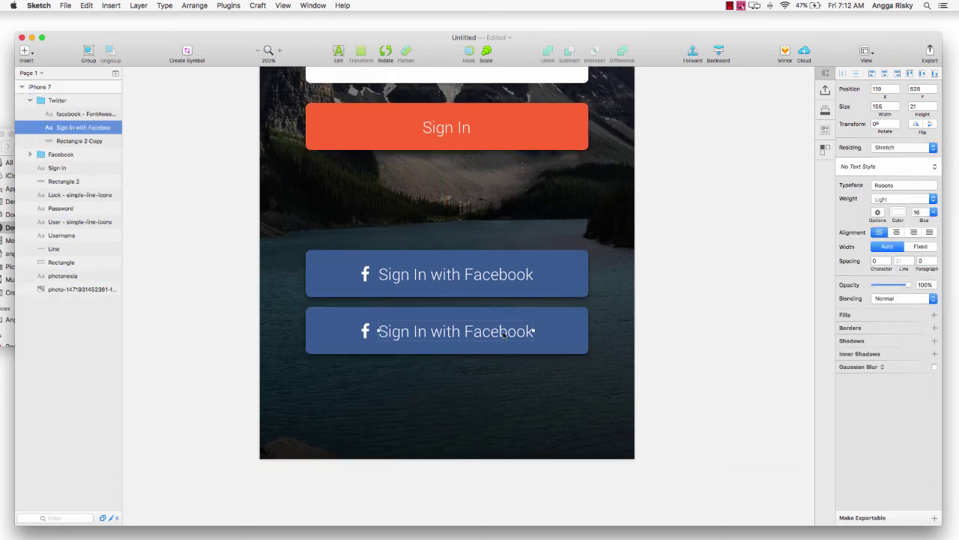
double_click(504, 335)
type("Twitter")
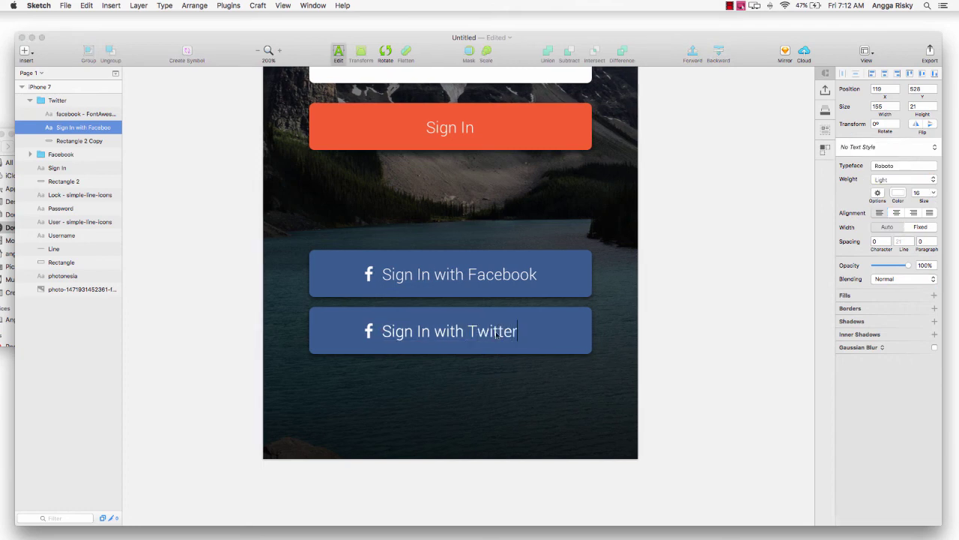
key("Escape")
Replace the "f" icon in the Twitter group with the FontAwesome twitter bird and place it at X 99, left of the text.
left_click(369, 330)
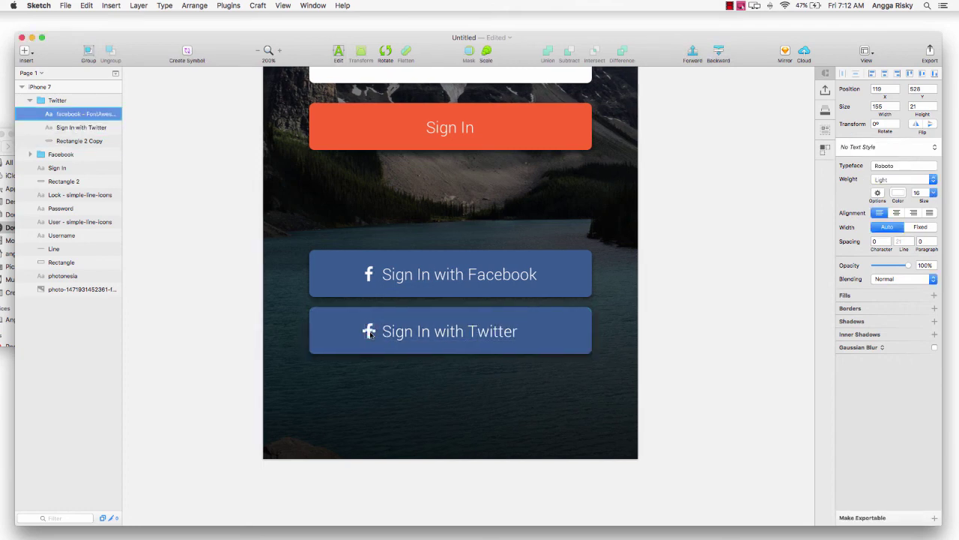
left_click(248, 5)
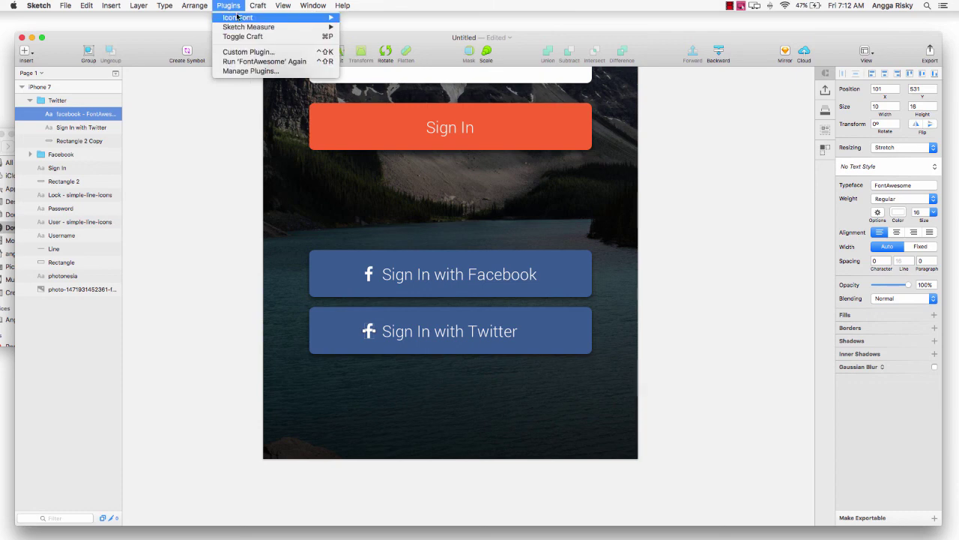
mouse_move(238, 17)
mouse_move(448, 21)
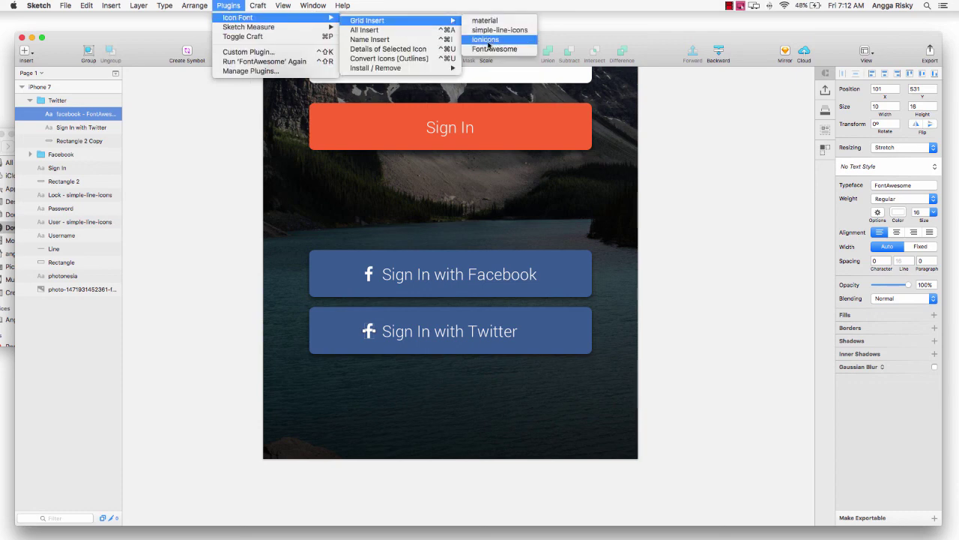
left_click(489, 49)
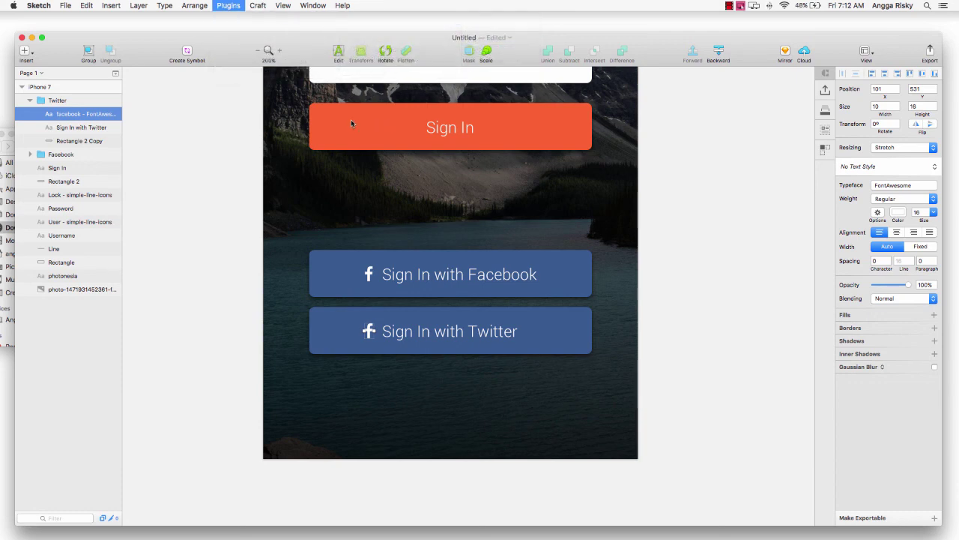
type("tw")
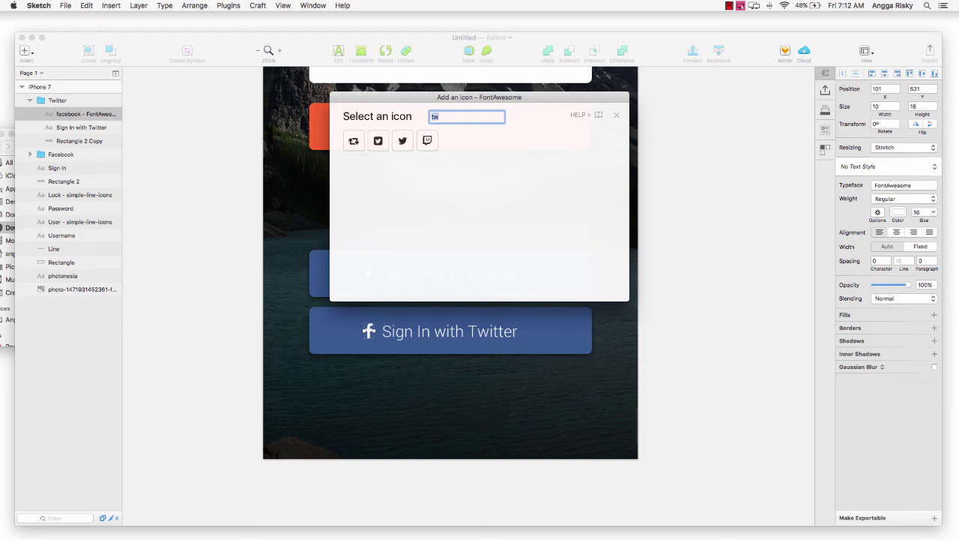
left_click(402, 140)
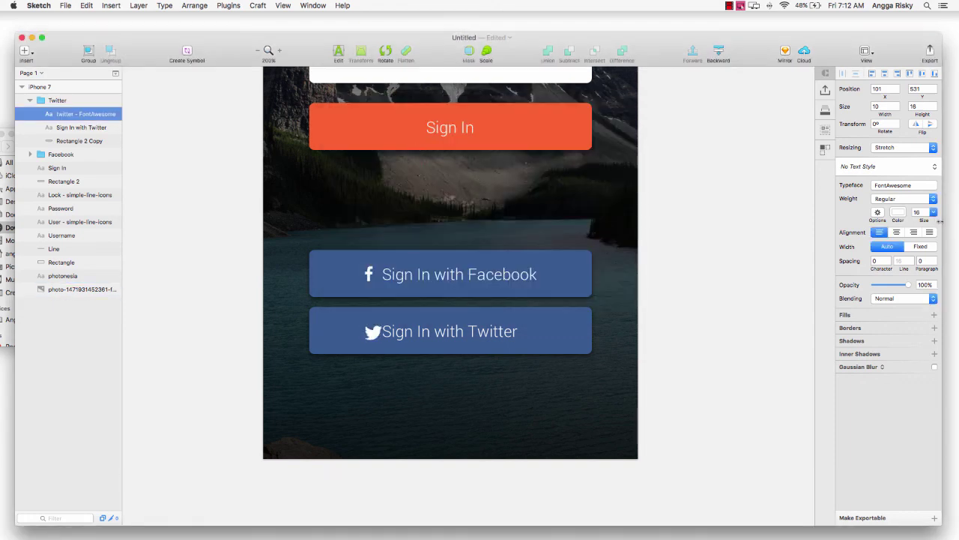
key("Return")
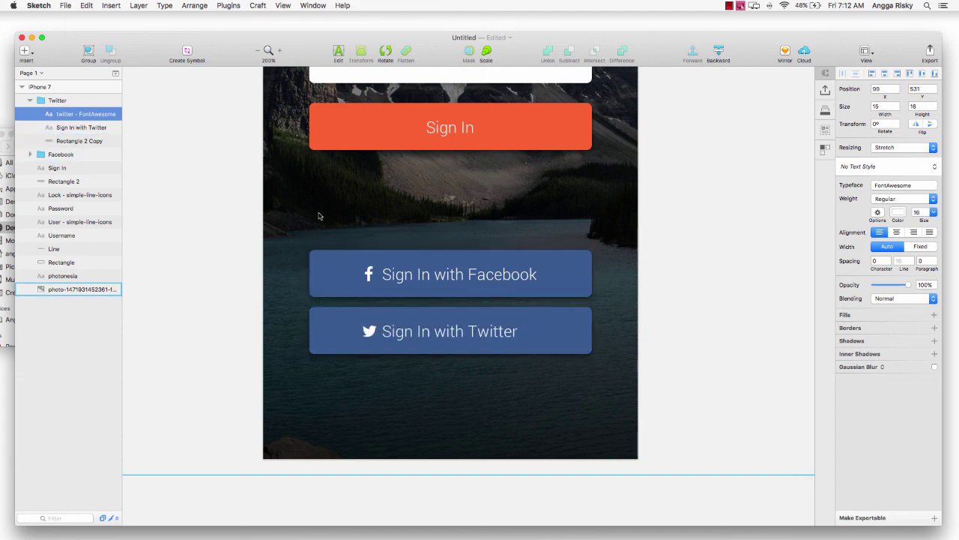
Change the fill of the Twitter button's rectangle to bright blue 00B3E4 and collapse the Twitter group.
left_click(82, 141)
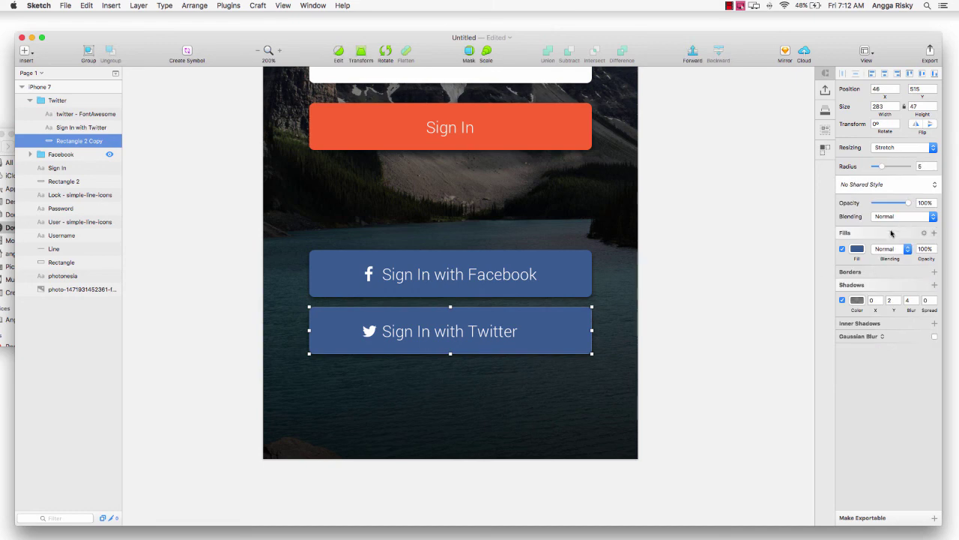
left_click(857, 250)
left_click_drag(897, 363, 888, 363)
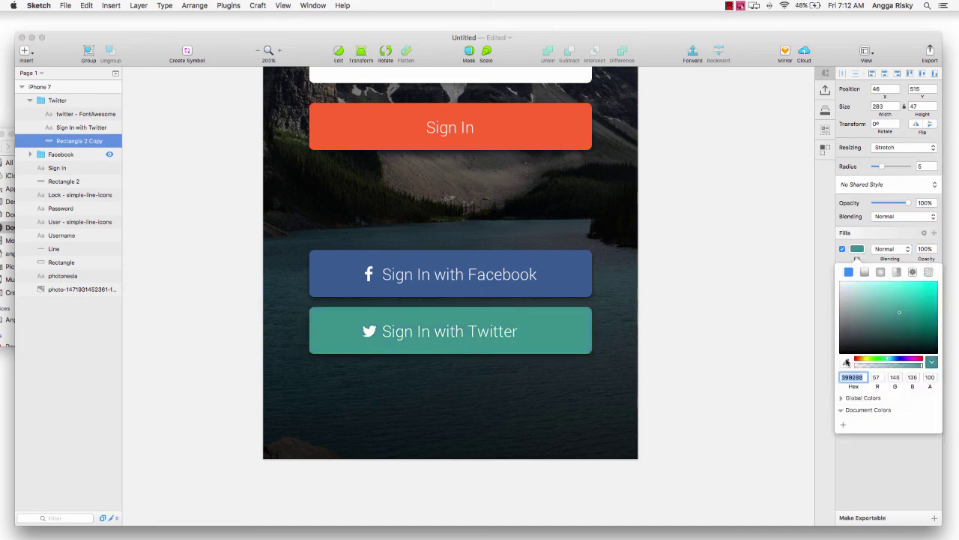
left_click(847, 362)
key("Escape")
key("super+v")
key("Return")
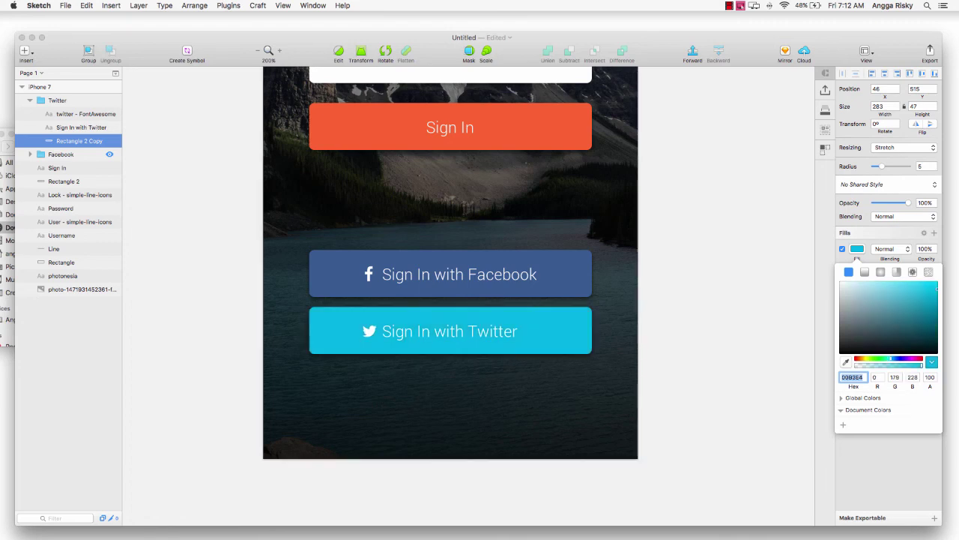
left_click(862, 250)
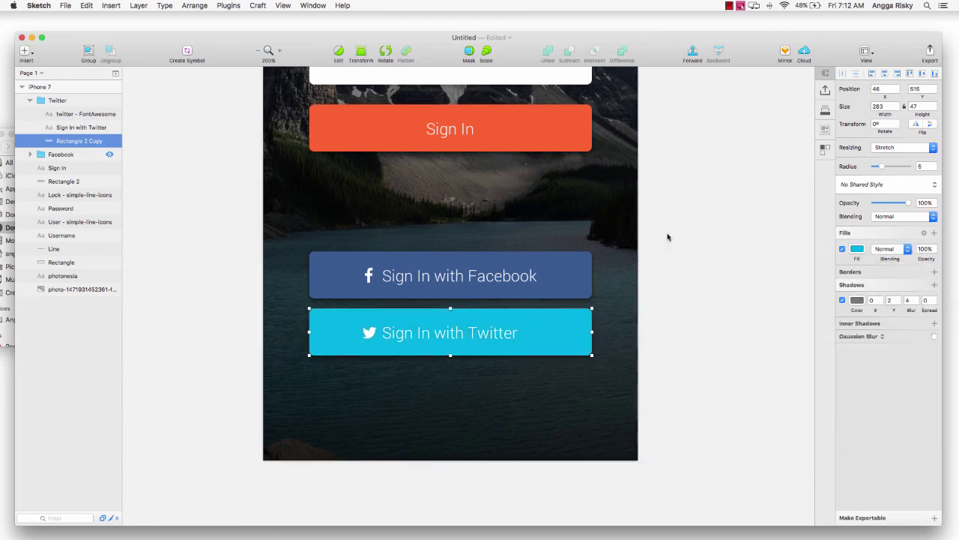
scroll(668, 237, "down", 2)
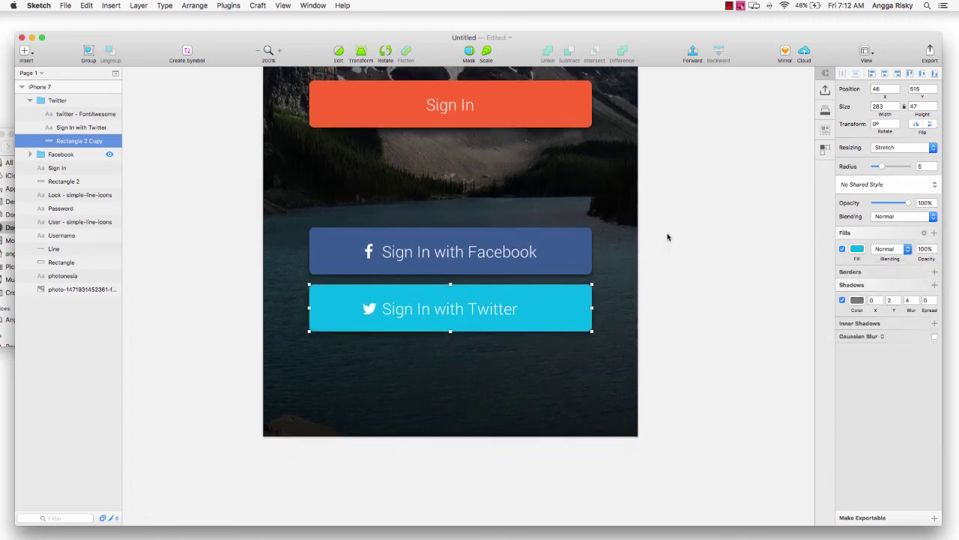
scroll(667, 237, "up", 3)
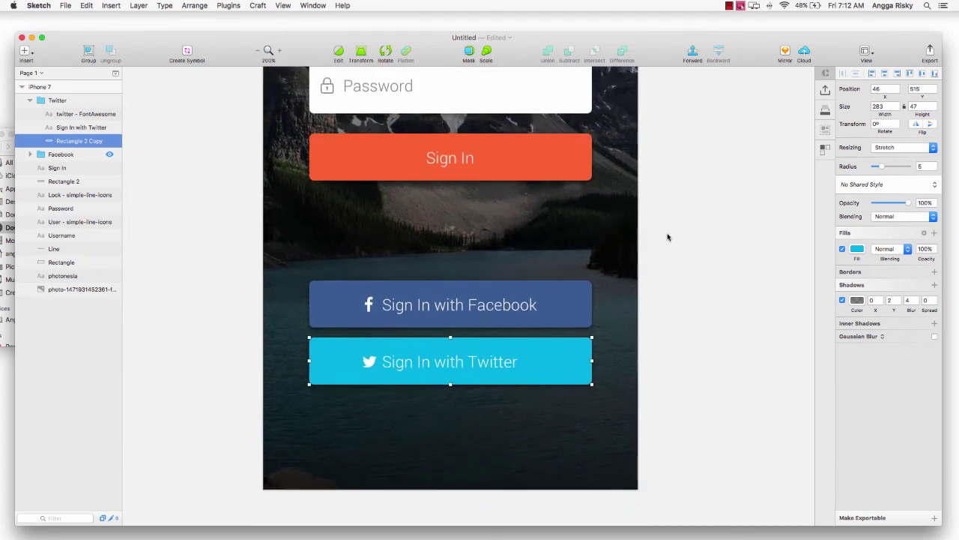
left_click(30, 99)
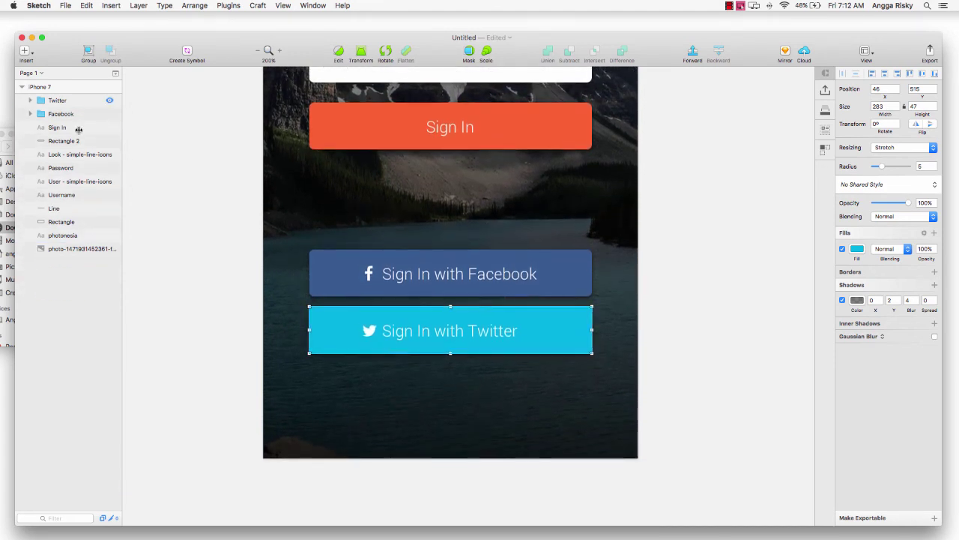
Add the text "Forgot Password?" below the Twitter button, at about X 141, Y 612.
scroll(649, 285, "down", 2)
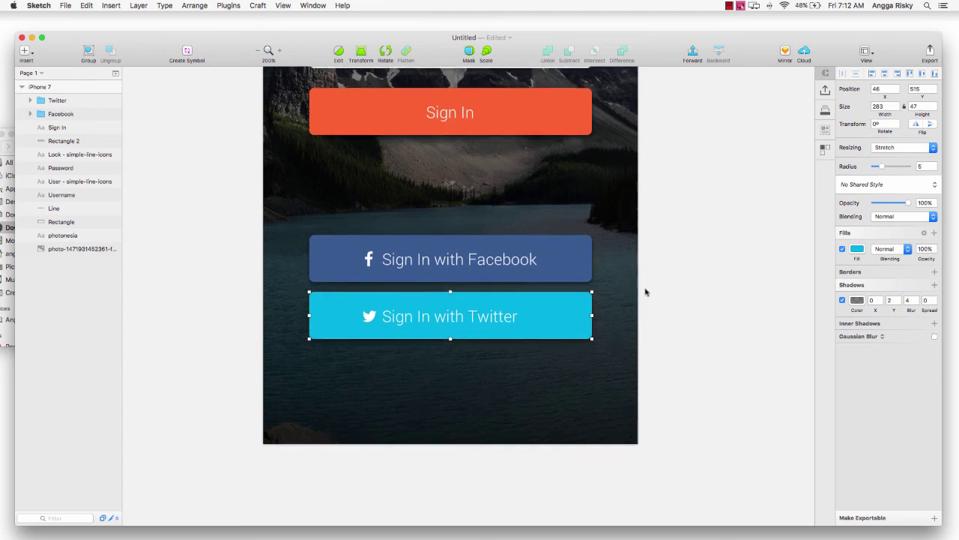
key("t")
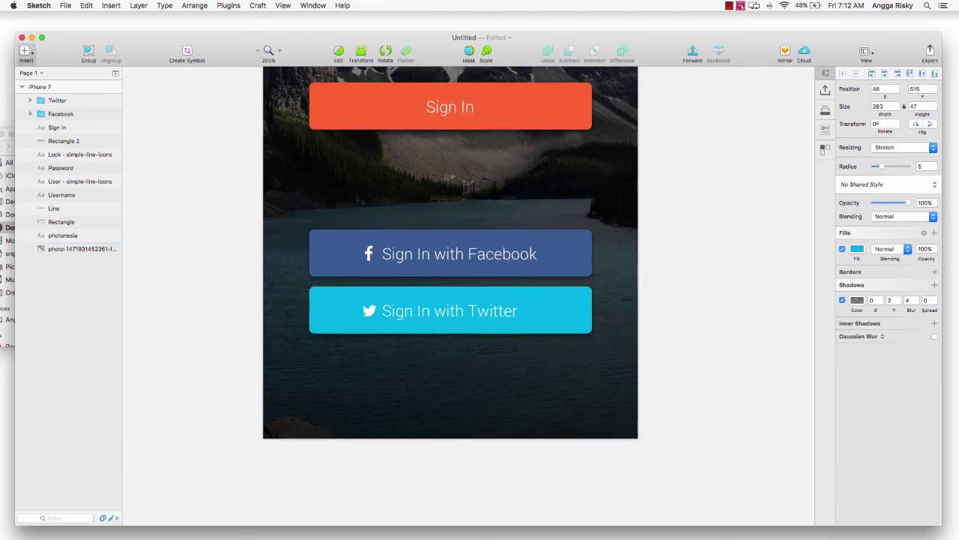
left_click(405, 392)
type("Forgot")
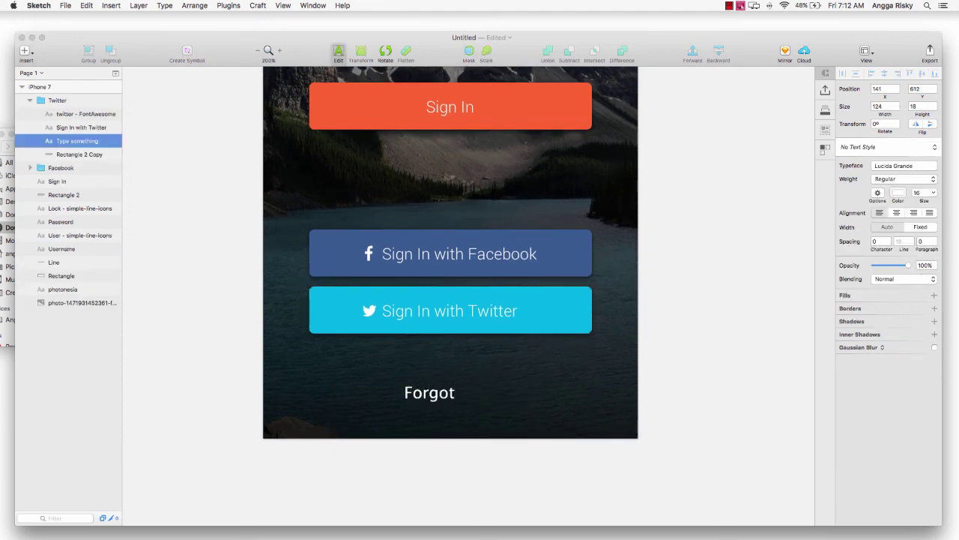
type(" Password?")
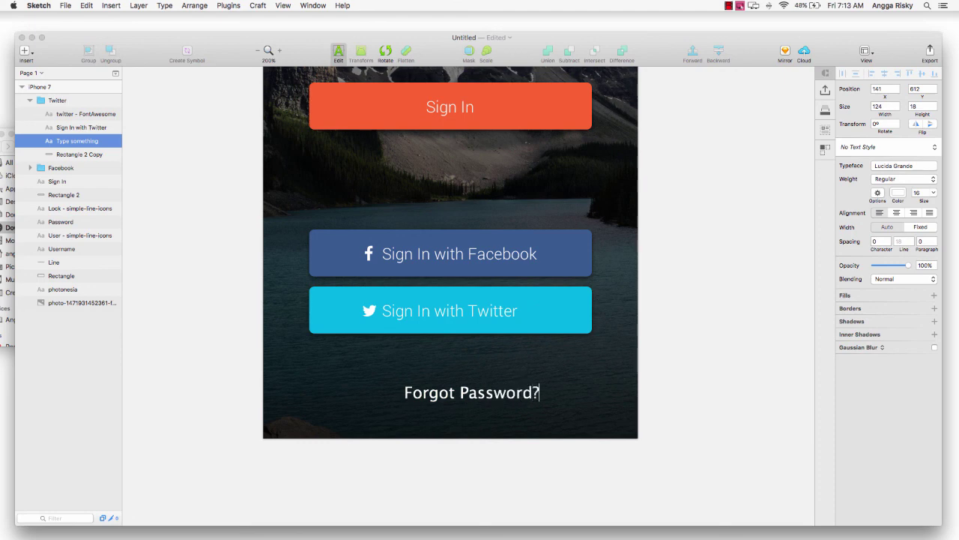
key("Escape")
Format the "Forgot Password?" text in Roboto Light with a mid-grey colour.
left_click(894, 165)
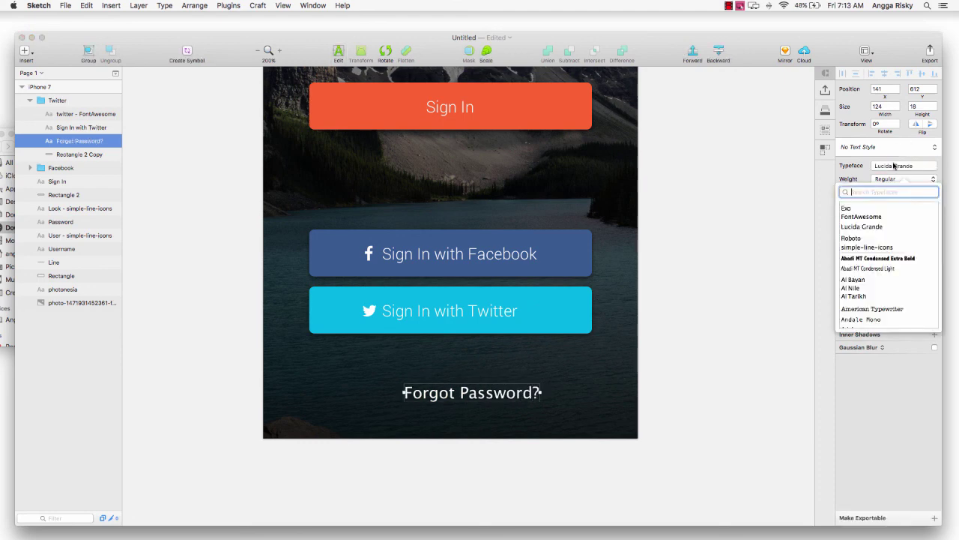
left_click(862, 237)
left_click(896, 167)
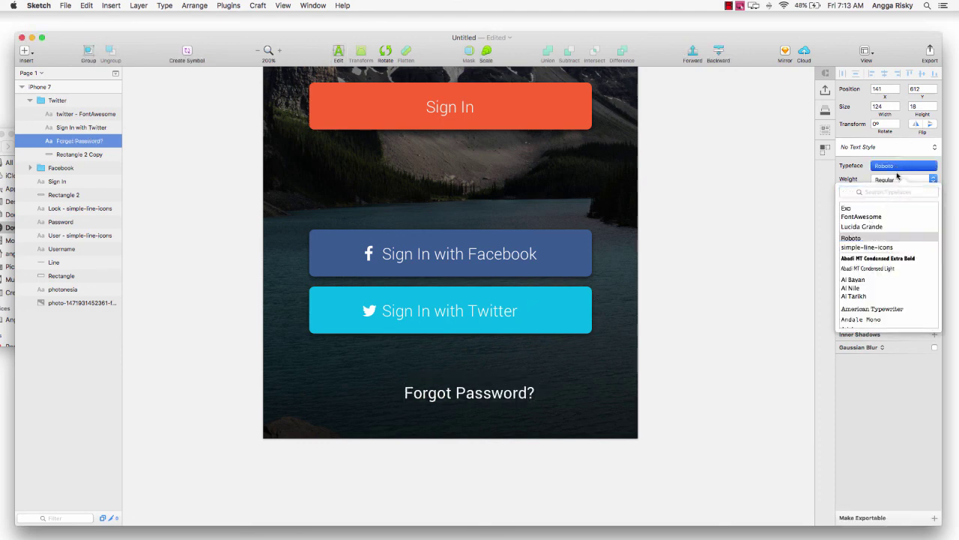
left_click(898, 195)
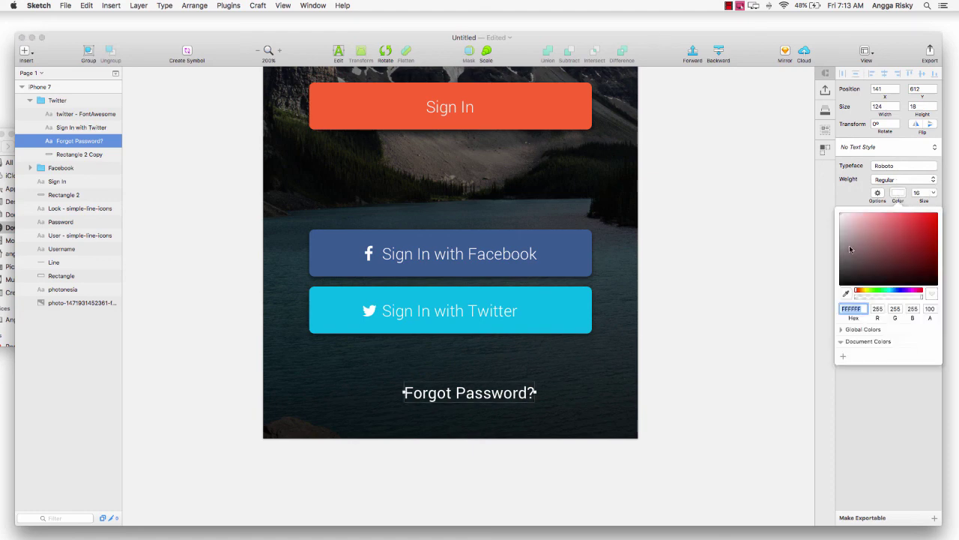
mouse_move(849, 247)
left_mouse_down()
mouse_move(827, 246)
mouse_move(820, 275)
mouse_move(817, 250)
left_mouse_up()
left_click(899, 192)
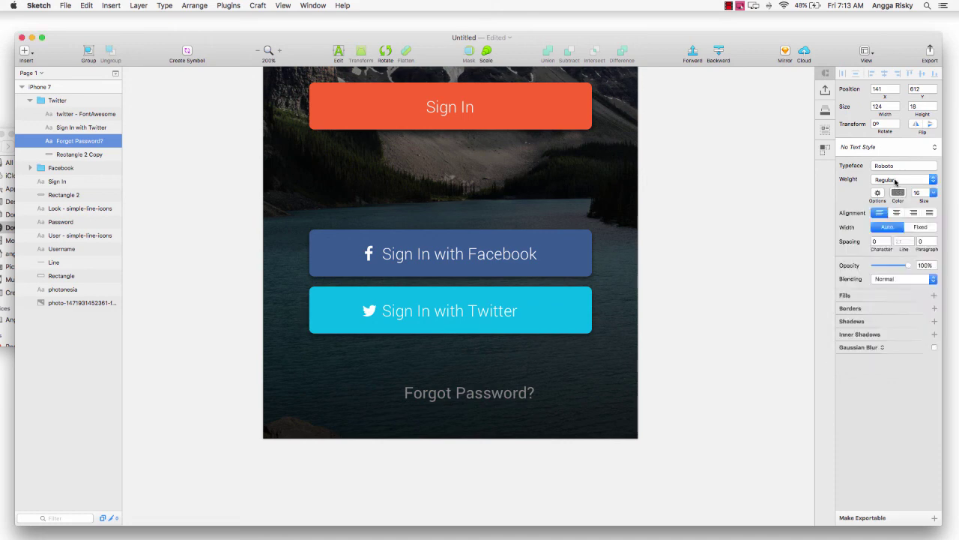
left_click(903, 179)
left_click(900, 190)
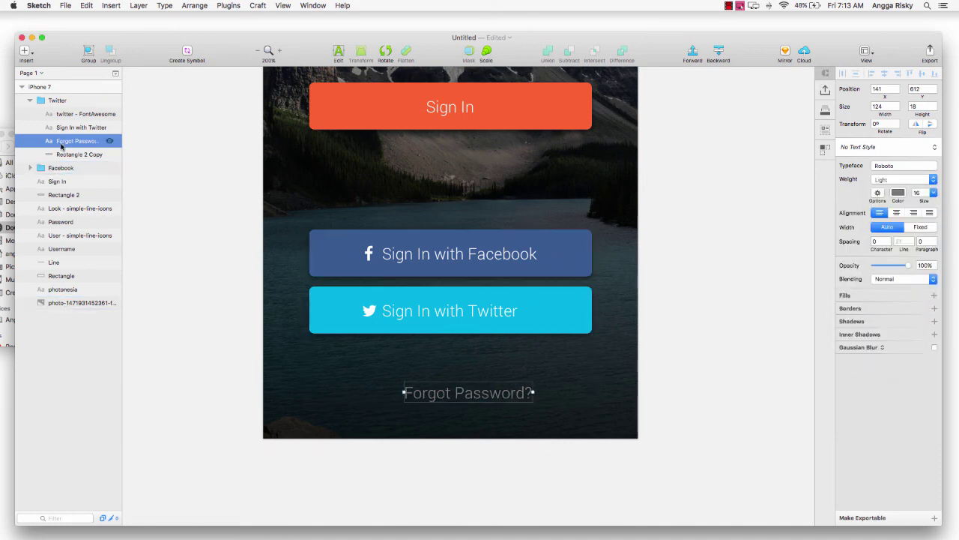
Move the "Forgot Password?" layer out of the Twitter group, above it in the layer order, and underline the text.
left_click_drag(65, 142, 41, 101)
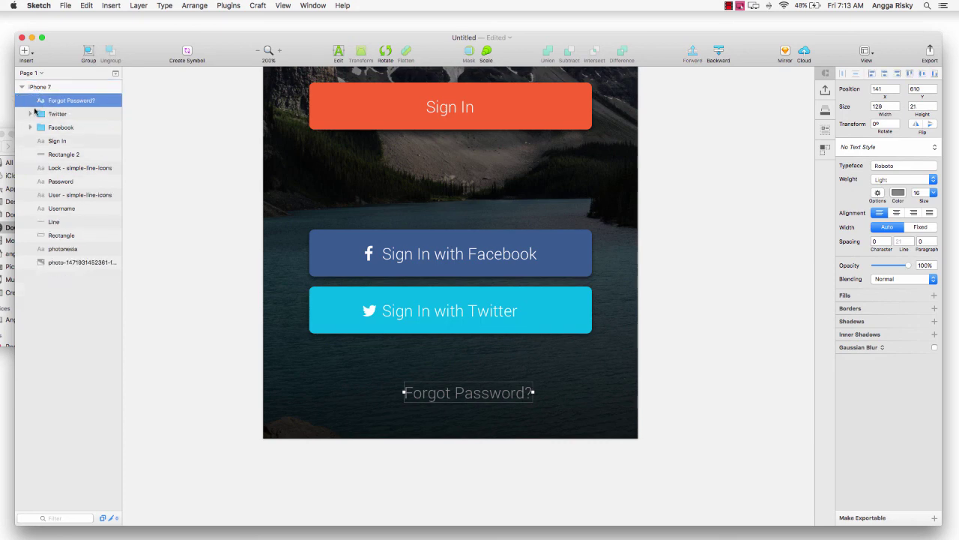
left_click(161, 6)
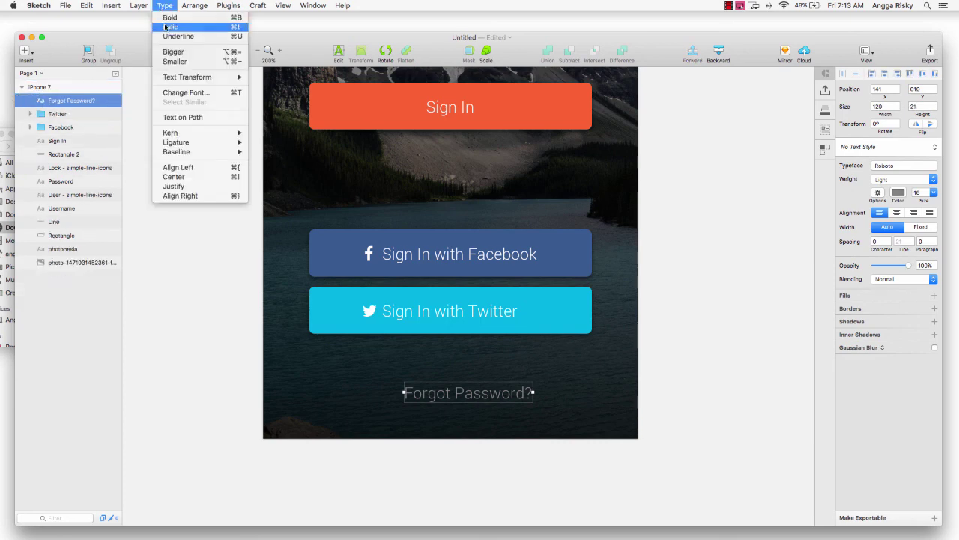
left_click(178, 36)
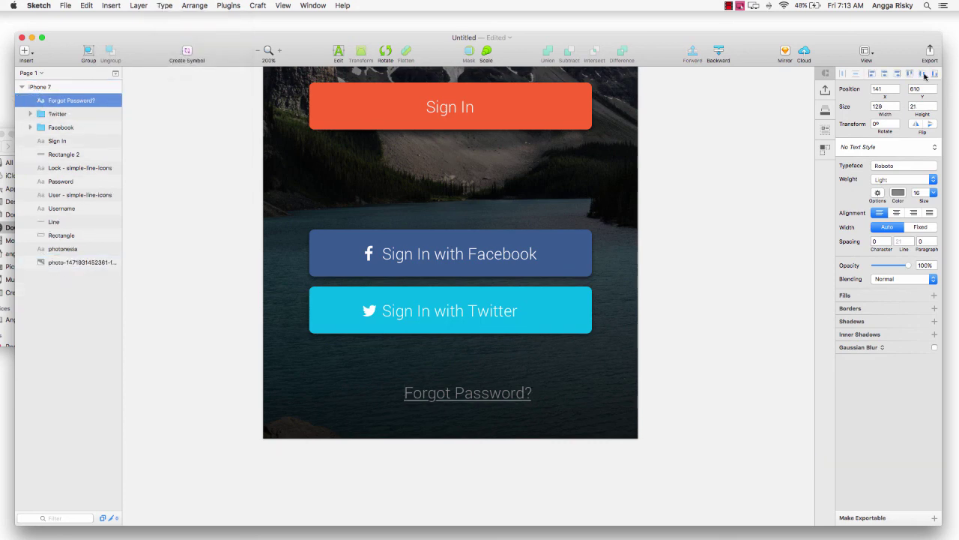
Centre the "Forgot Password?" text horizontally on the artboard and move it up to Y 601.
left_click(885, 73)
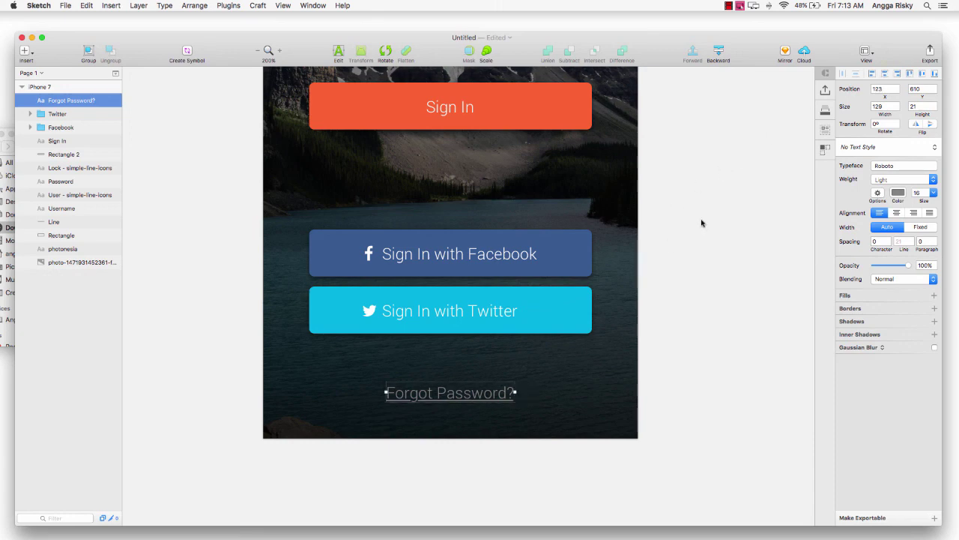
key("Up")
key("Up")
key("Up")
key("Up")
key("Up")
key("Up")
key("Up")
key("Up")
key("Up")
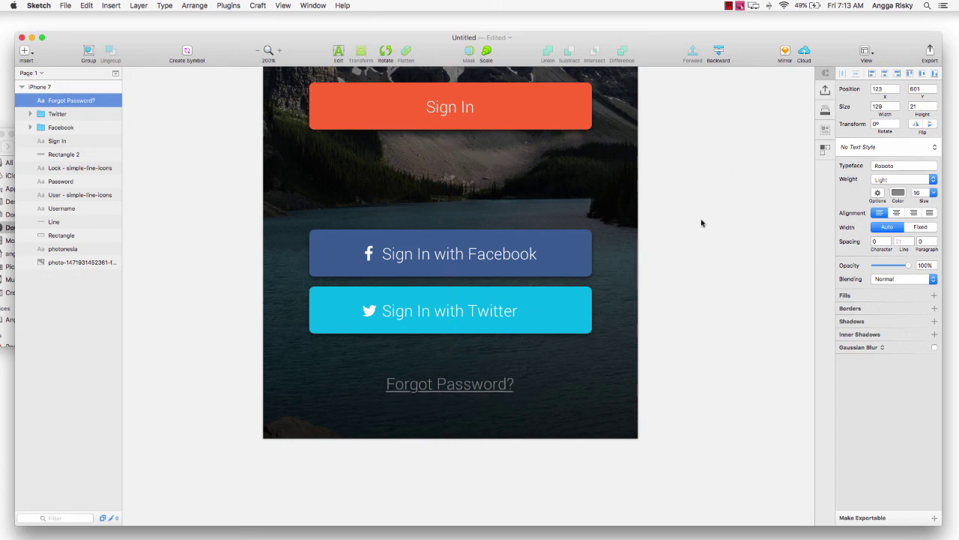
View the whole artboard at 100% and nudge the "Forgot Password?" text up another 3 px.
key("super+0")
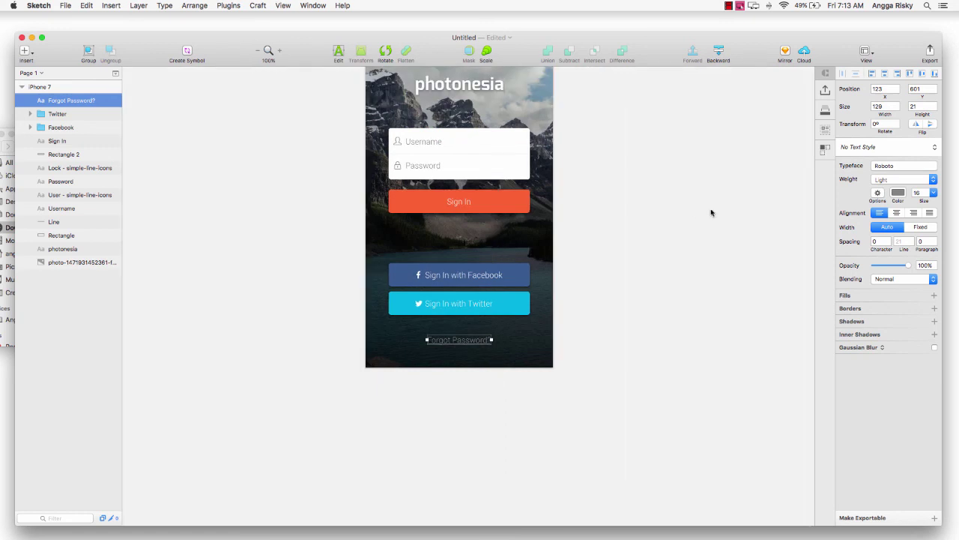
left_click(690, 213)
scroll(690, 214, "up", 3)
scroll(689, 213, "up", 2)
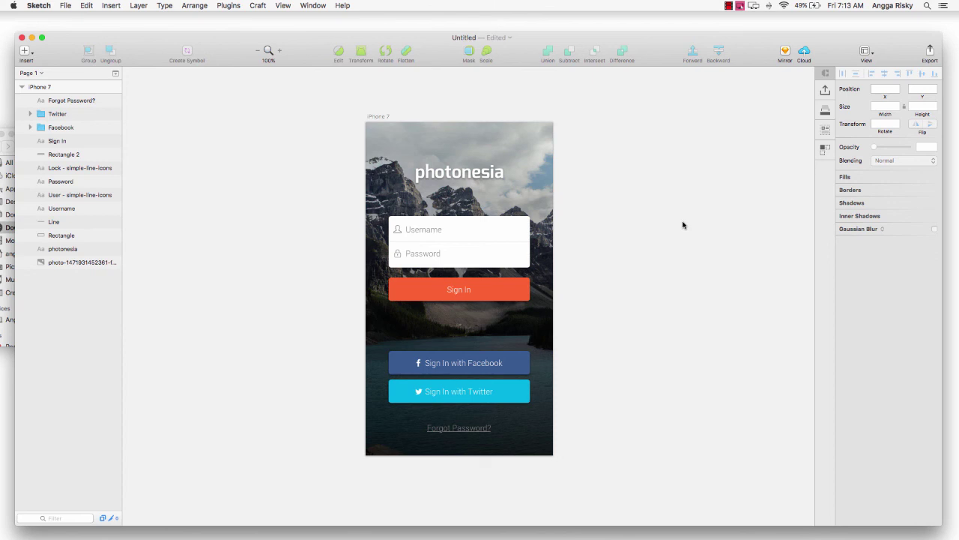
left_click(464, 431)
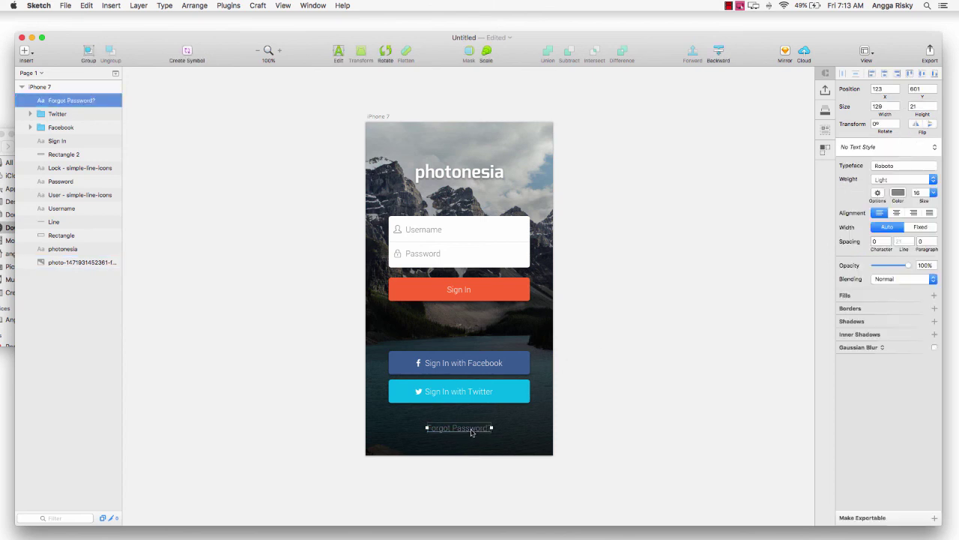
key("Up")
key("Up")
key("Up")
left_click(671, 312)
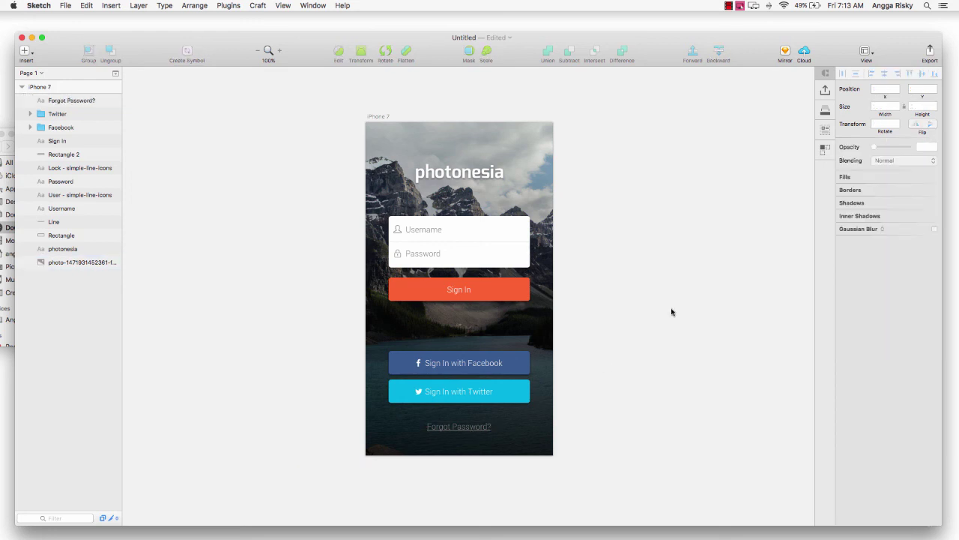